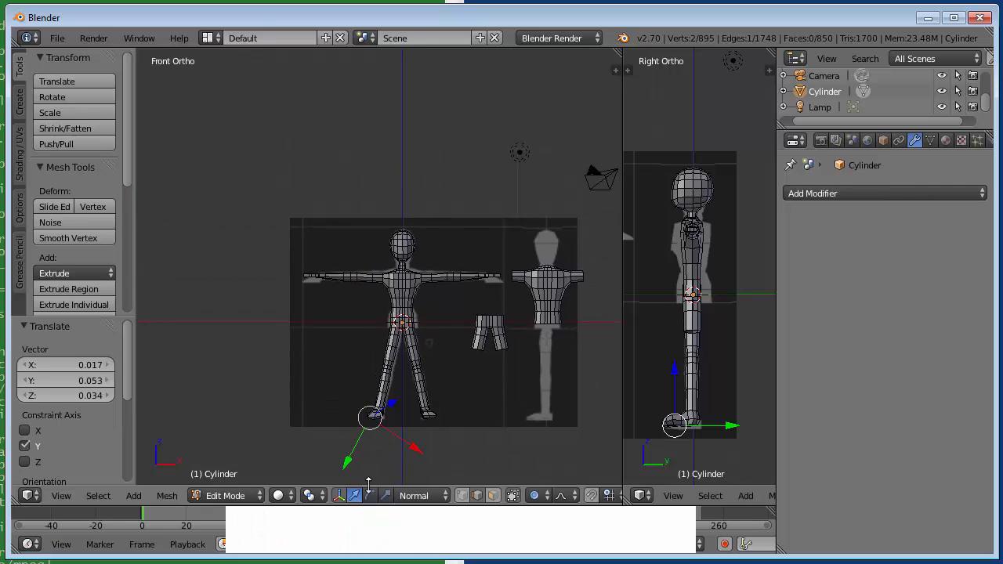
- Set the transform orientation to Global and select an edge on the character's chest
left_click(442, 495)
left_click(444, 477)
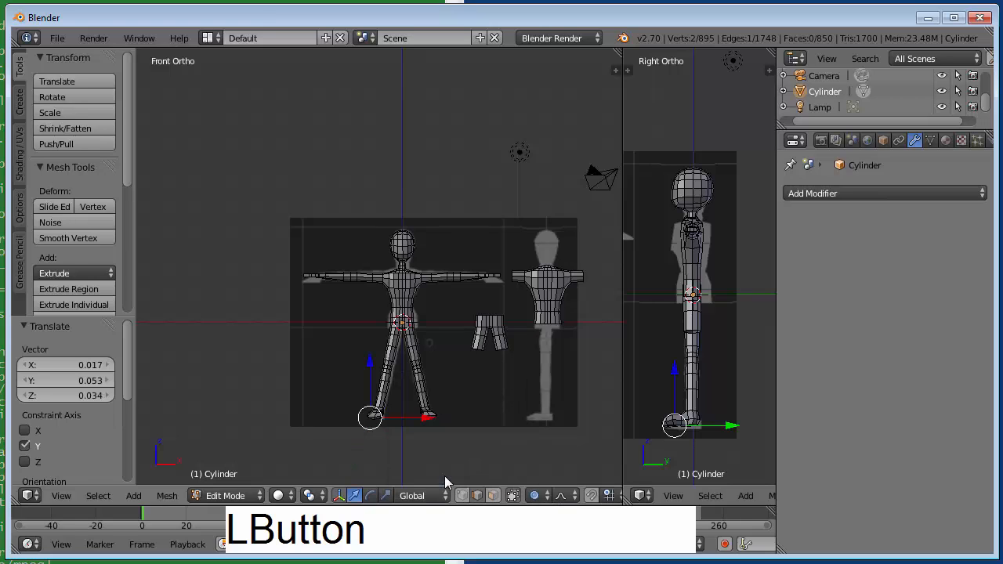
scroll(467, 402, "up", 2)
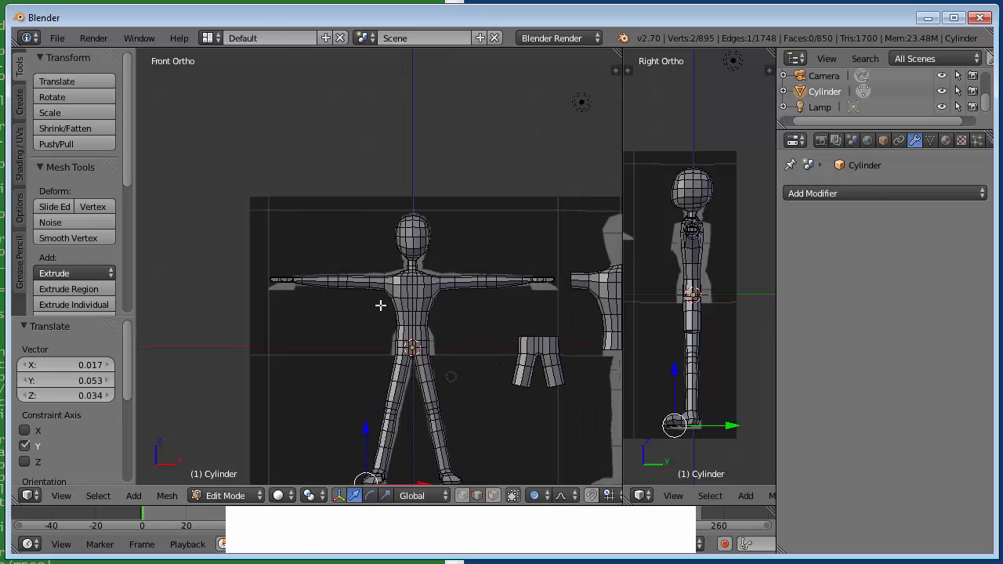
right_click(411, 292)
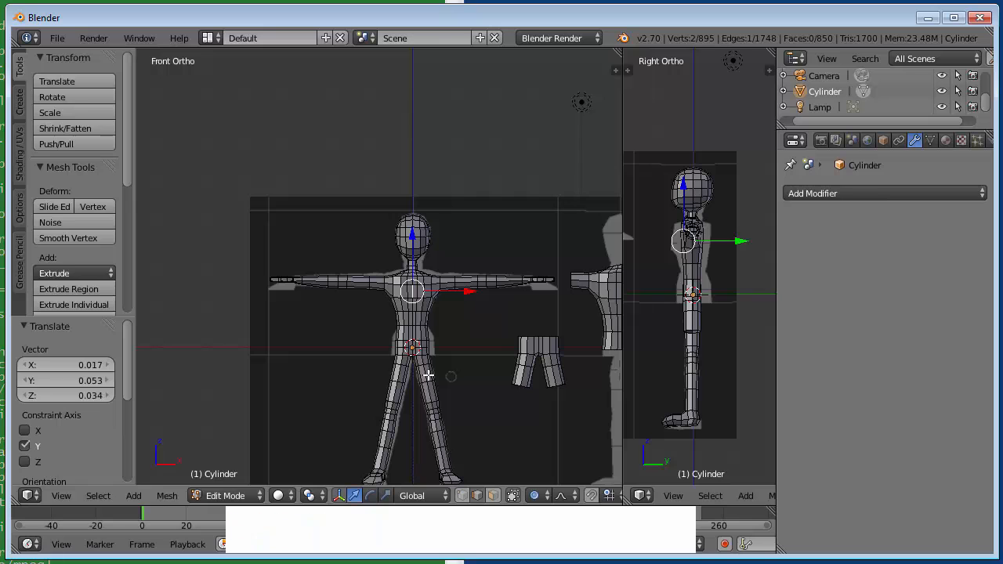
- Mark the full edge loop around the character's right ankle as a seam
middle_click_drag(340, 411, 473, 392)
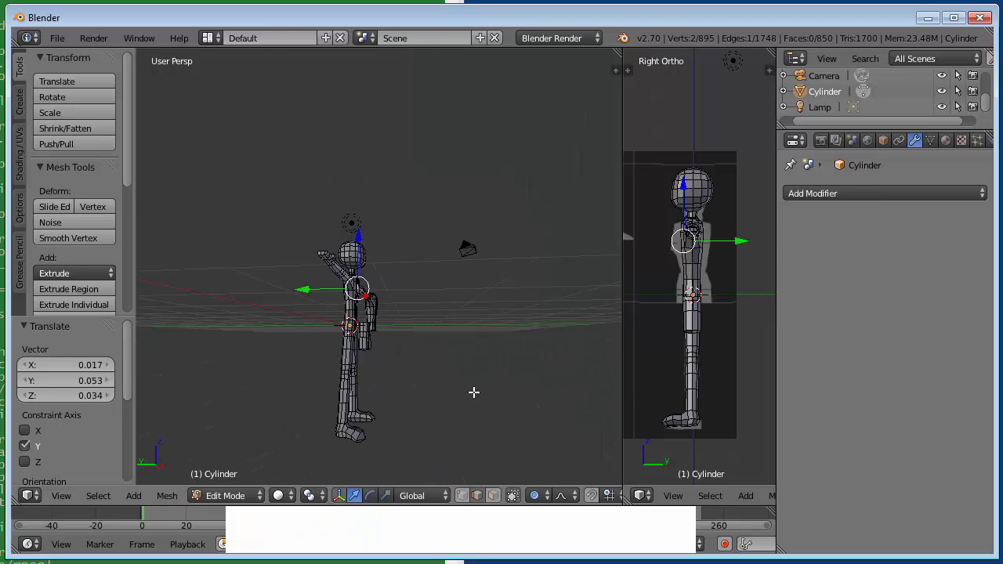
scroll(411, 441, "up", 3, "shift")
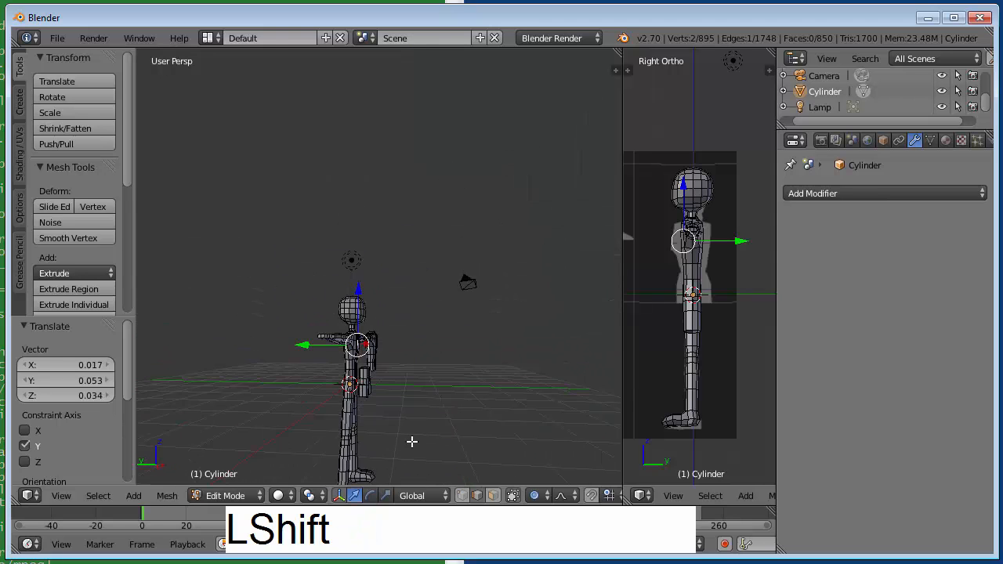
middle_click_drag(418, 464, 446, 56)
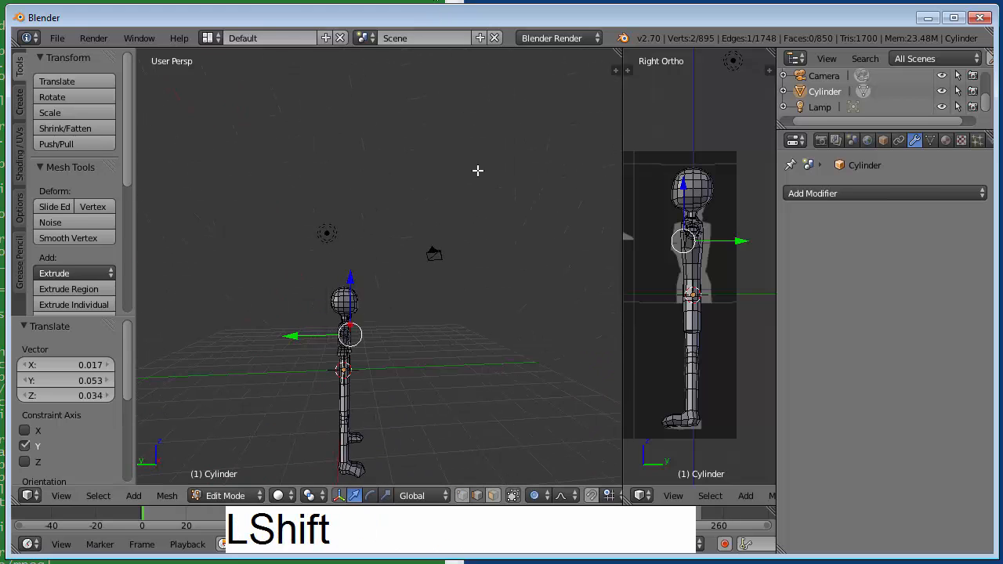
middle_click_drag(442, 439, 477, 264, "shift")
scroll(477, 262, "up", 5)
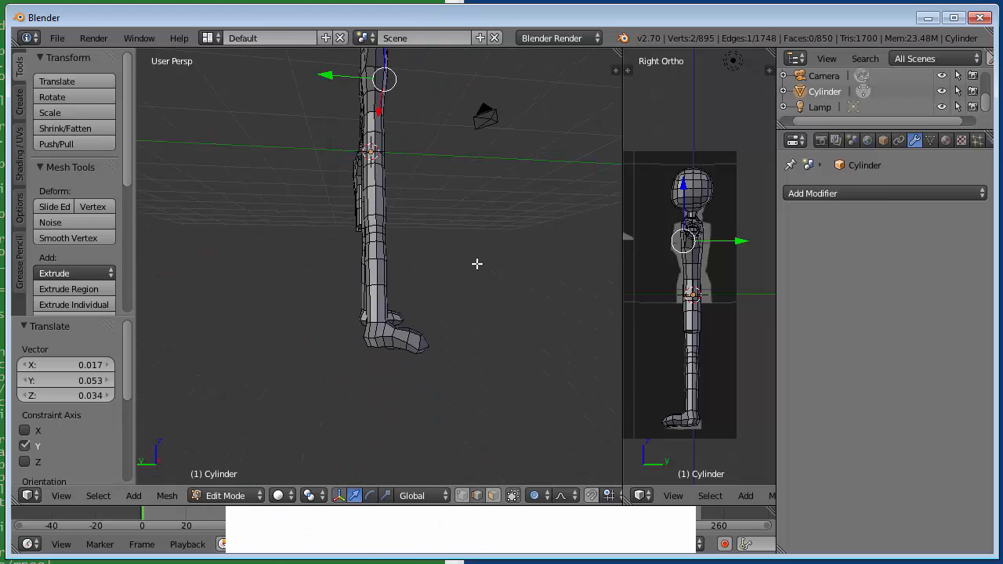
middle_click_drag(500, 306, 385, 311)
scroll(380, 306, "up", 2)
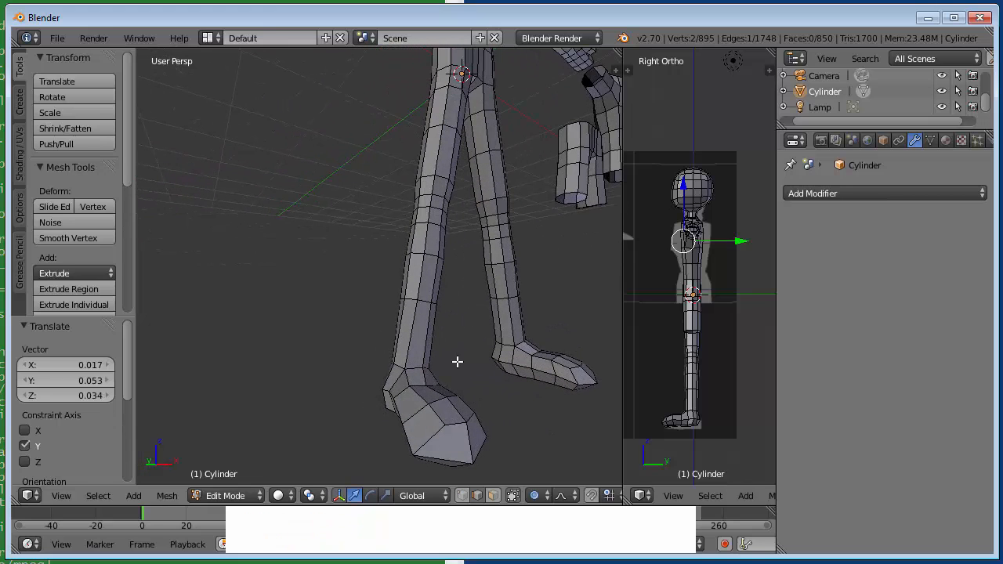
right_click(412, 368)
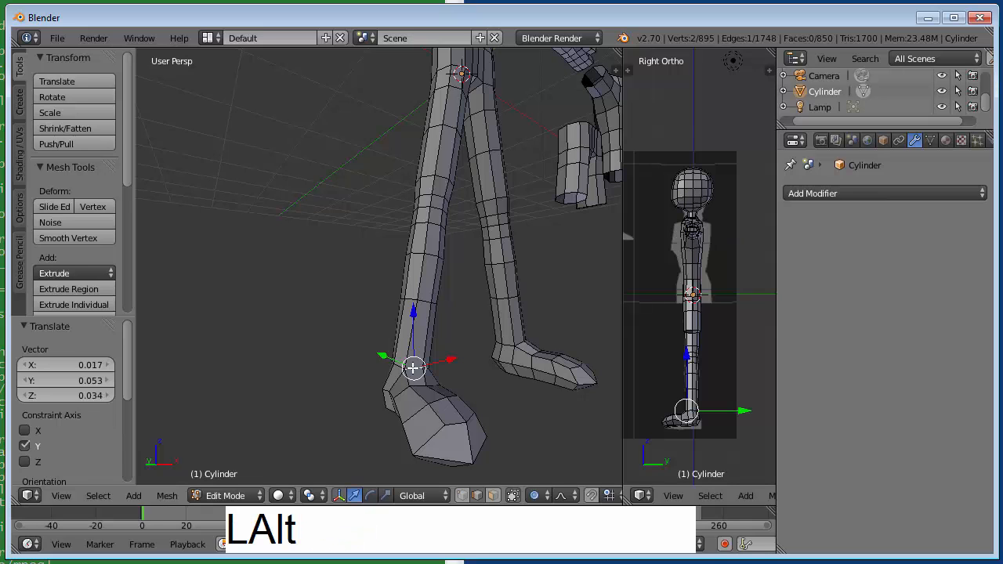
right_click(430, 367, "alt")
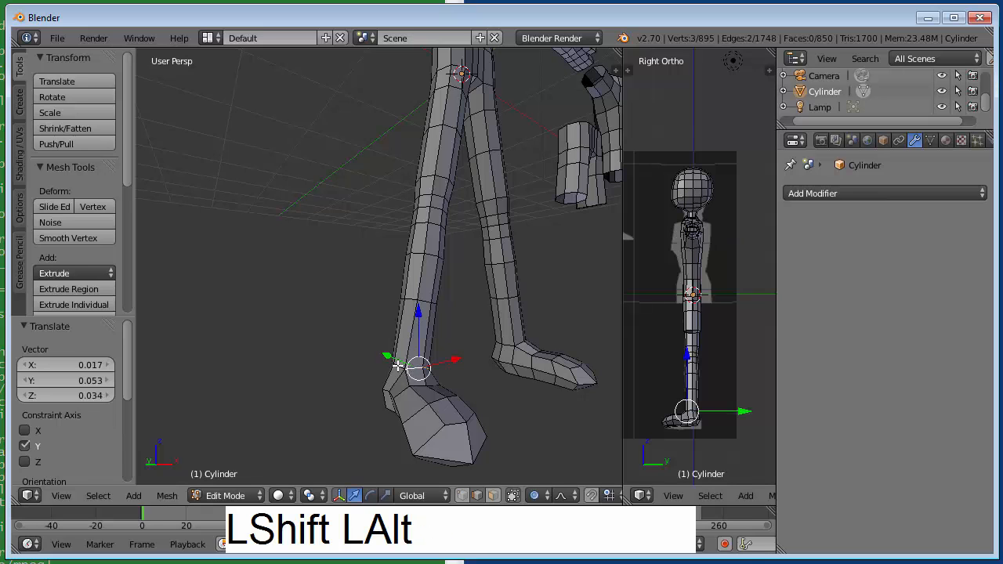
right_click(398, 366, "alt+shift")
middle_click_drag(388, 322, 254, 344)
key("ctrl+e")
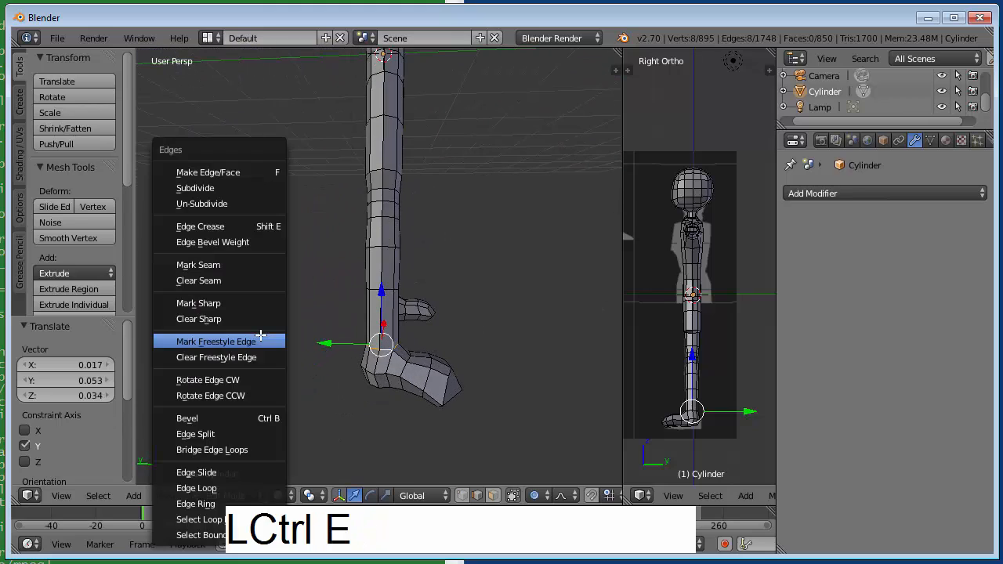
left_click(258, 265)
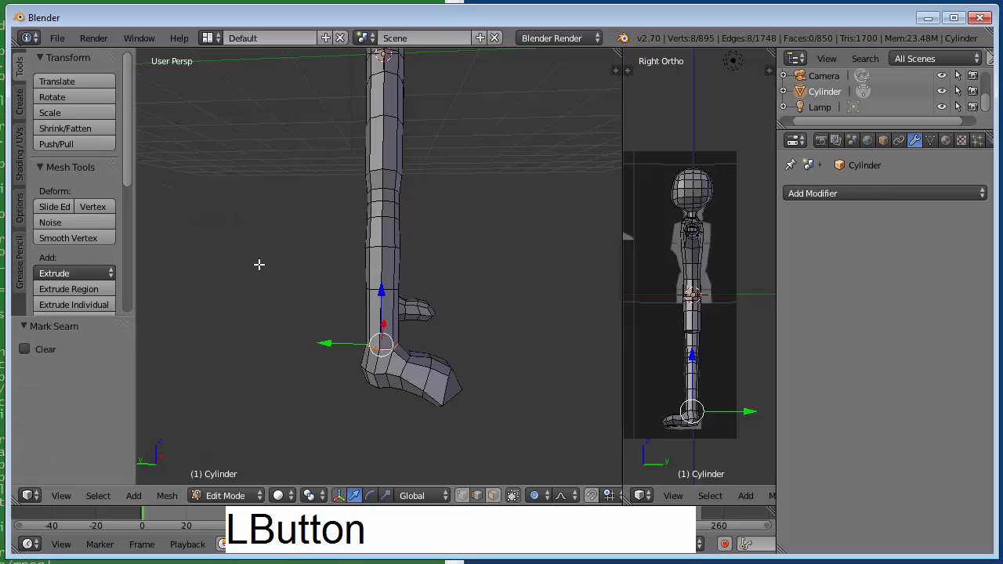
middle_click_drag(425, 311, 404, 357)
right_click(404, 358)
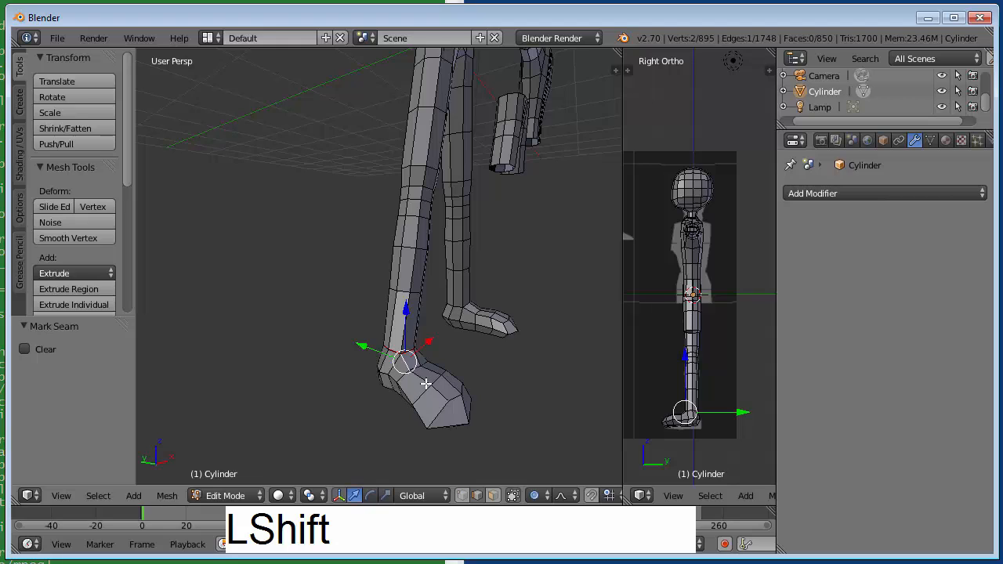
right_click(425, 383, "shift")
right_click(436, 394, "shift")
right_click(454, 397, "shift")
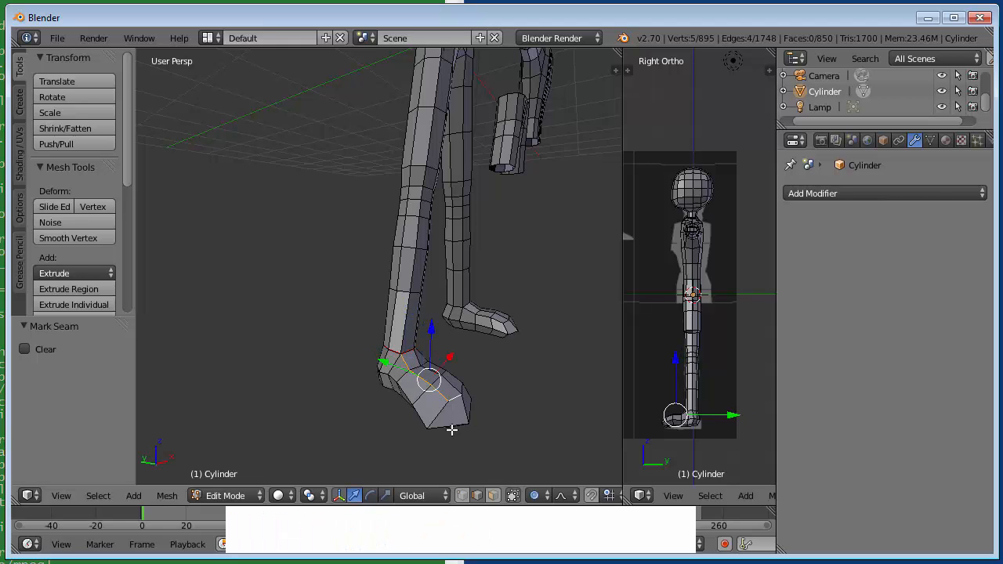
- Select the edges running around the toe and along both sides of the character's right foot
right_click(448, 423)
right_click(424, 413, "shift")
right_click(412, 391, "shift")
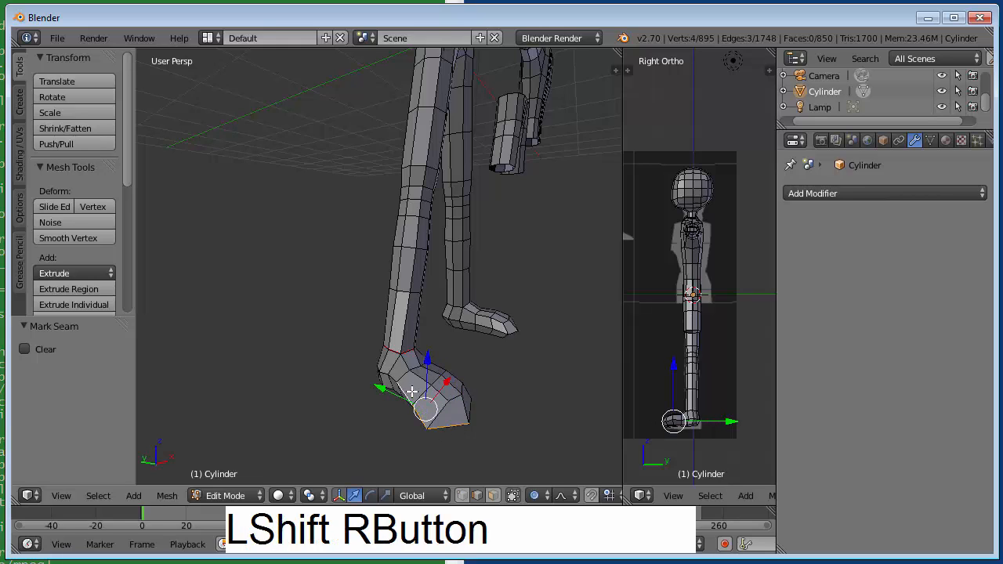
right_click(394, 376, "shift")
right_click(387, 373, "shift")
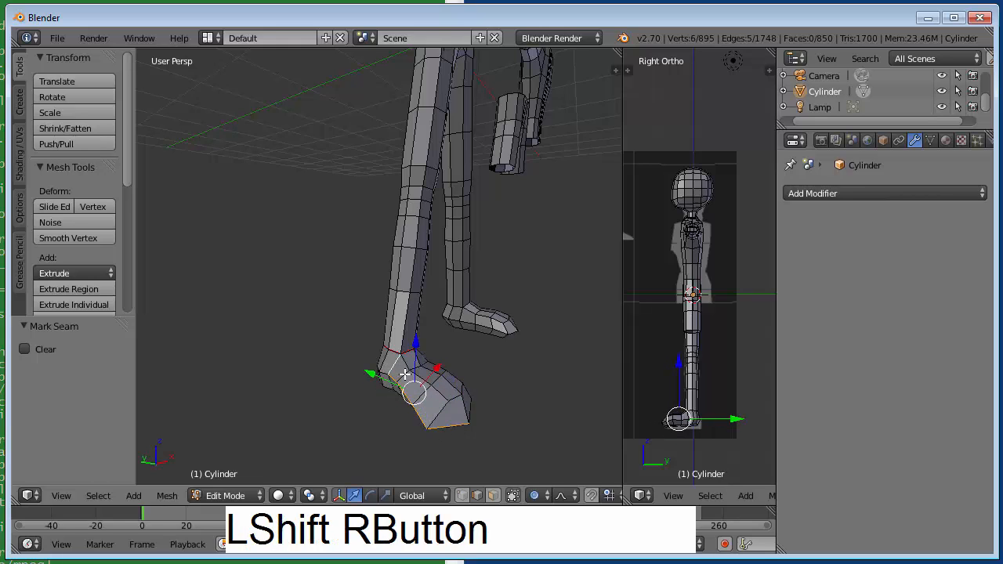
right_click(389, 365, "shift")
middle_click_drag(494, 346, 340, 316)
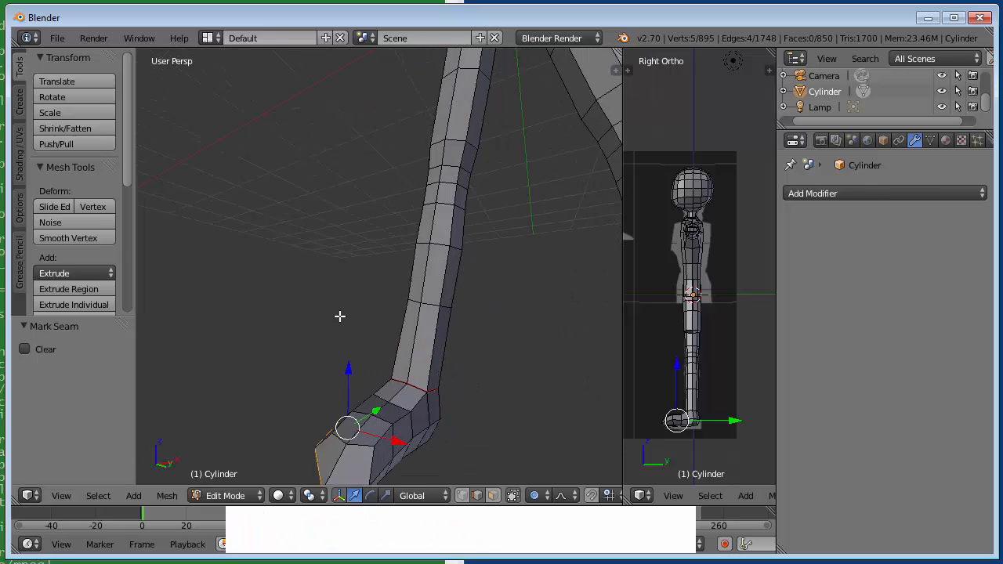
right_click(368, 420, "shift")
right_click(380, 414, "shift")
right_click(394, 404, "shift")
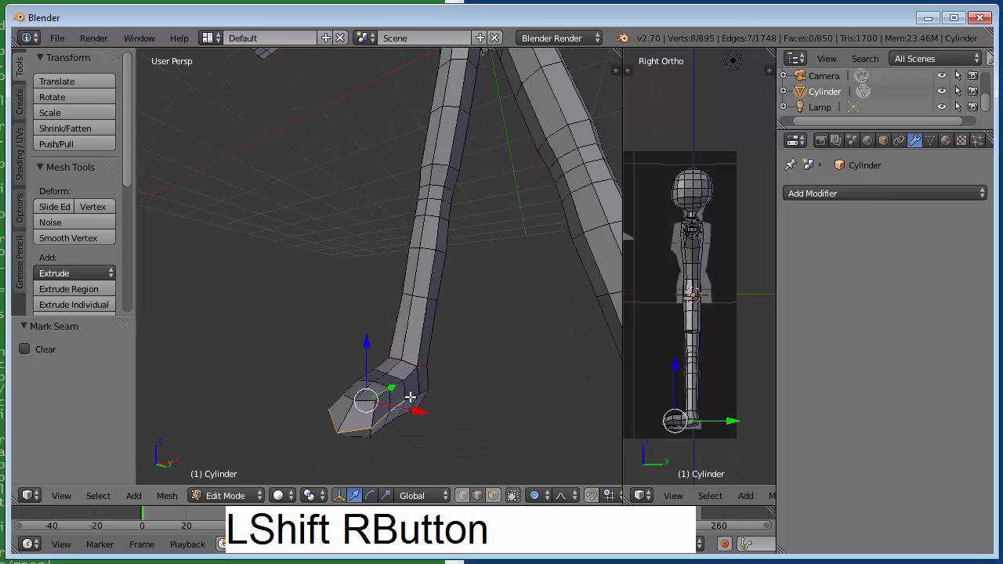
right_click(419, 391, "shift")
right_click(422, 388, "shift")
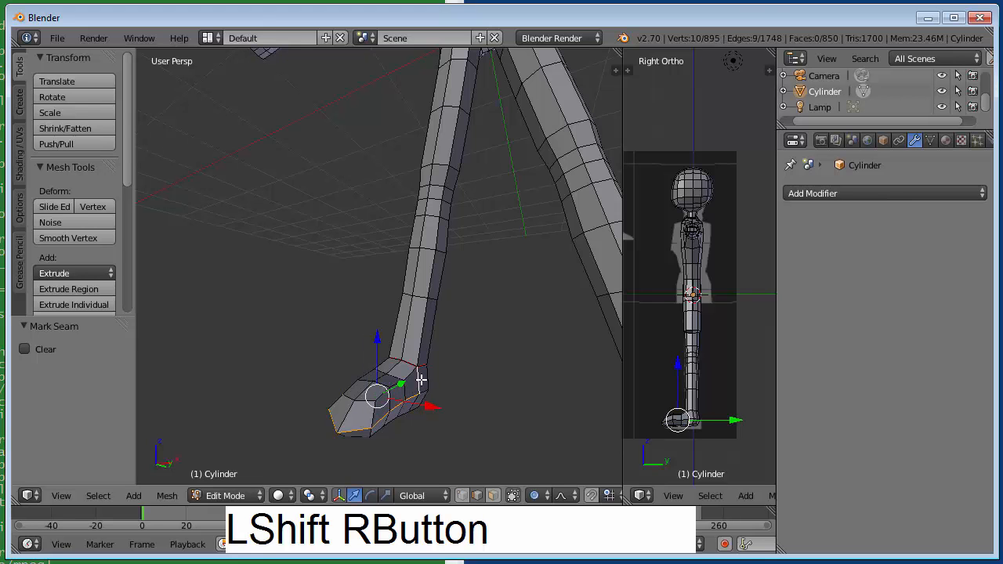
right_click(421, 380, "shift")
- Extend the selection with the right foot's heel and rear side edges, mark all selected edges as a seam, and deselect everything
middle_click_drag(335, 307, 584, 347)
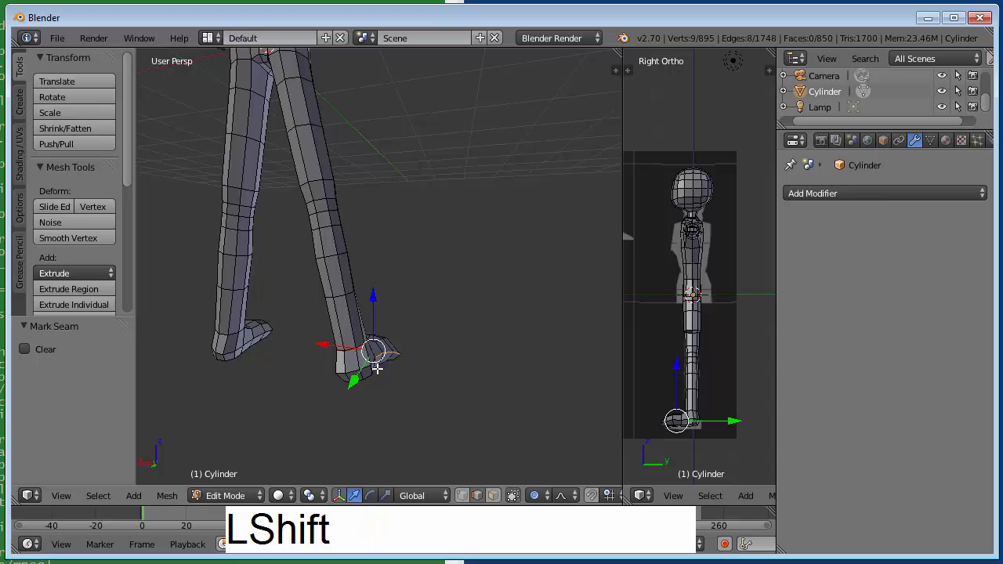
right_click(343, 359, "shift")
right_click(349, 379, "shift")
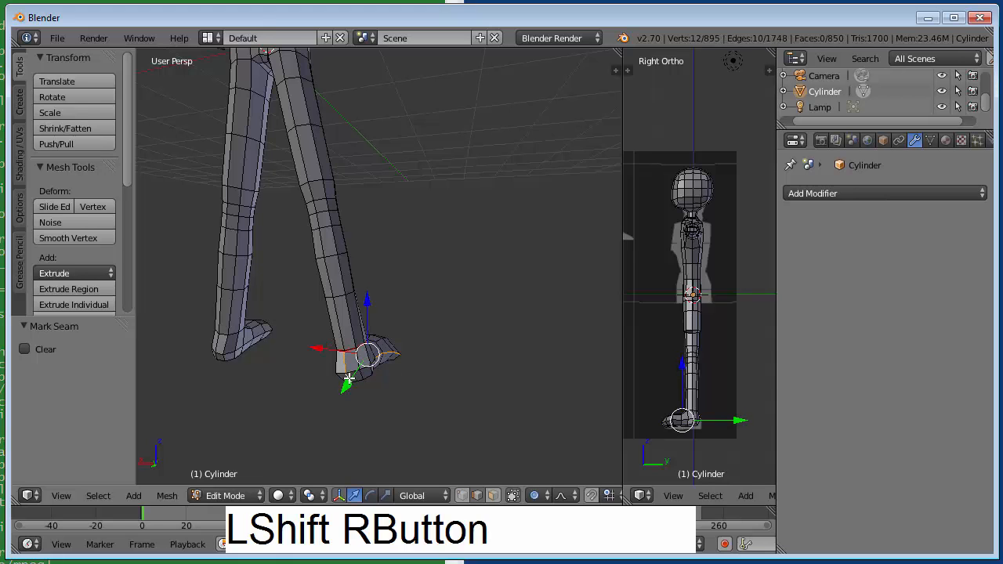
middle_click_drag(393, 380, 307, 386)
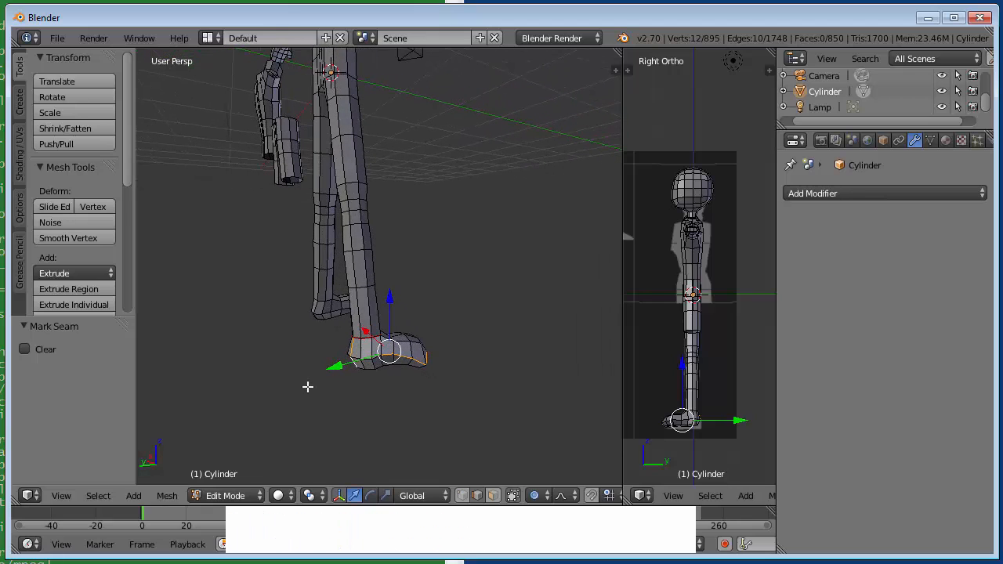
right_click(376, 356, "shift")
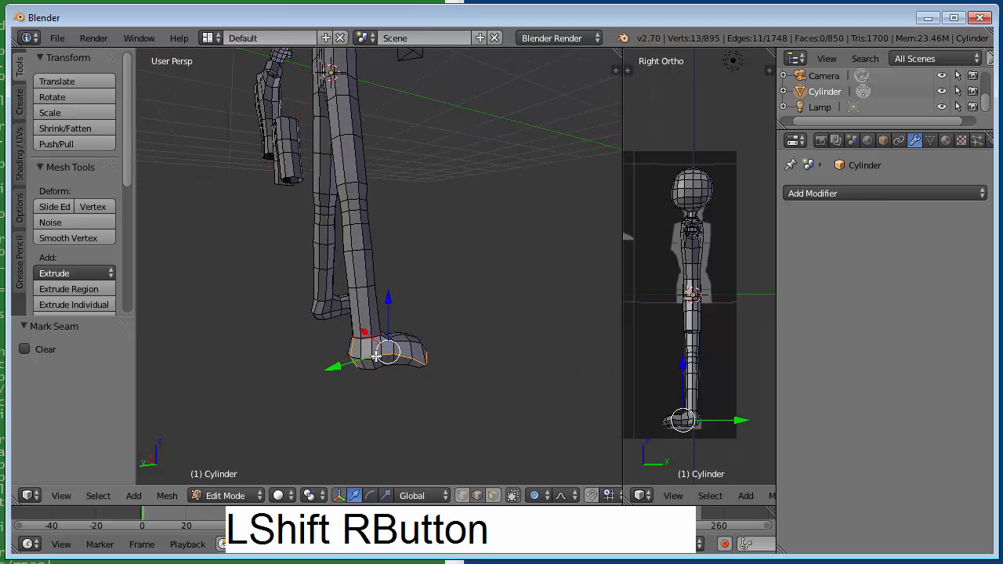
right_click(366, 356, "shift")
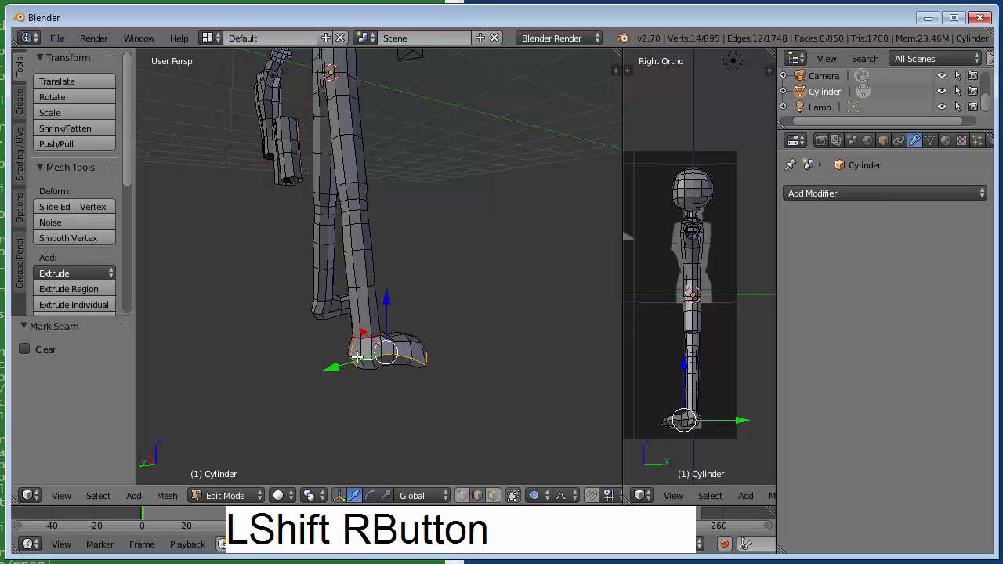
right_click(356, 358, "shift")
middle_click_drag(322, 311, 612, 363)
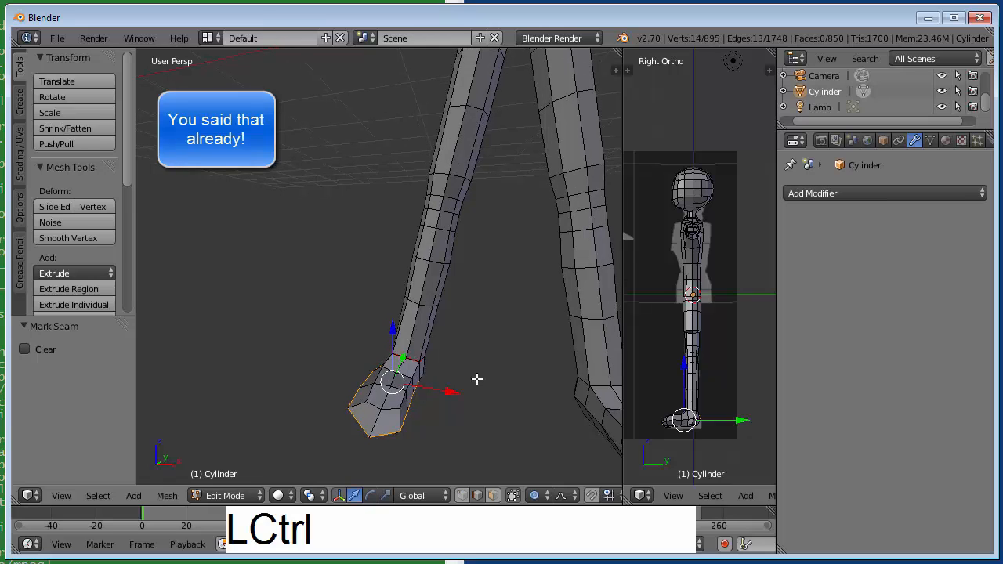
key("ctrl+e")
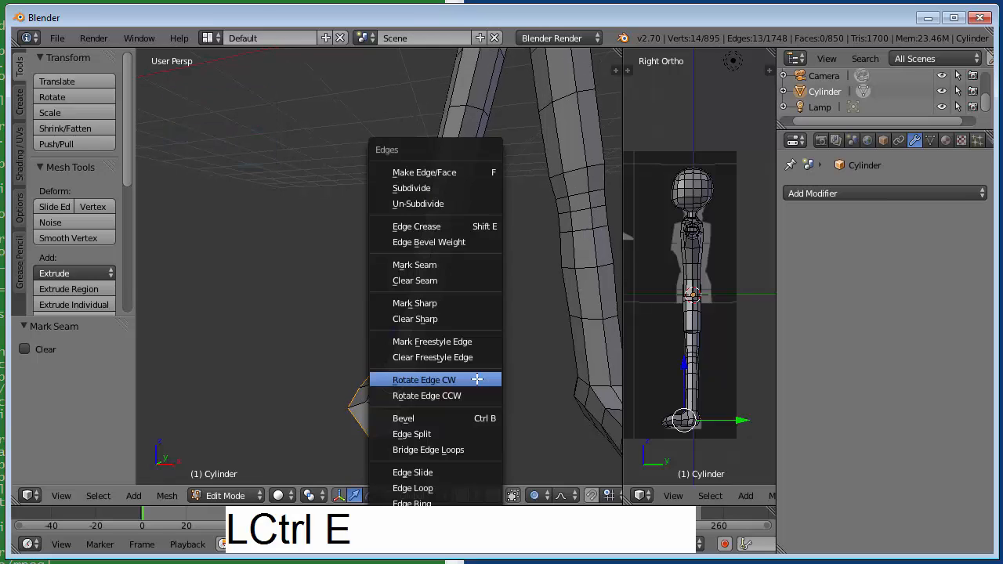
left_click(455, 264)
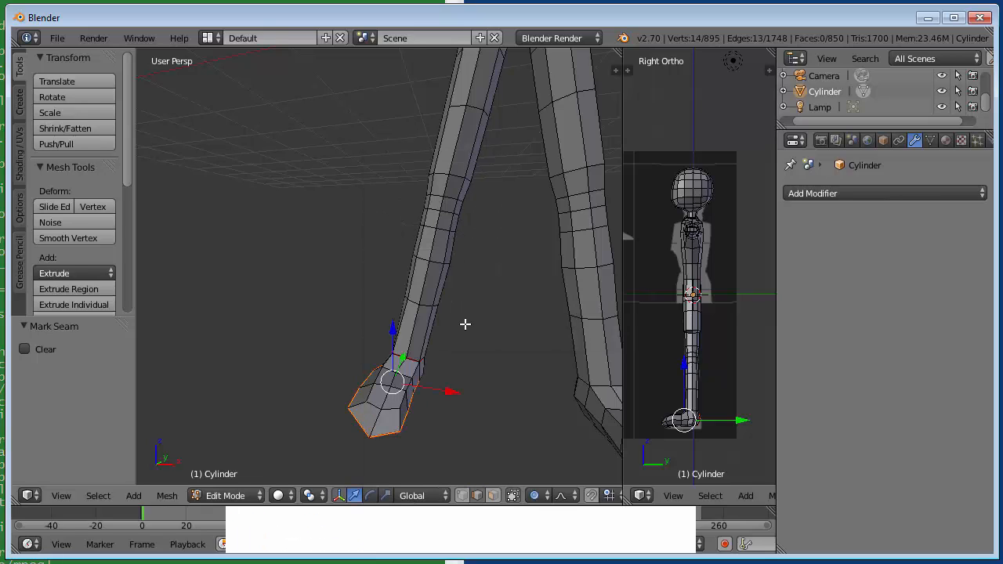
key("a")
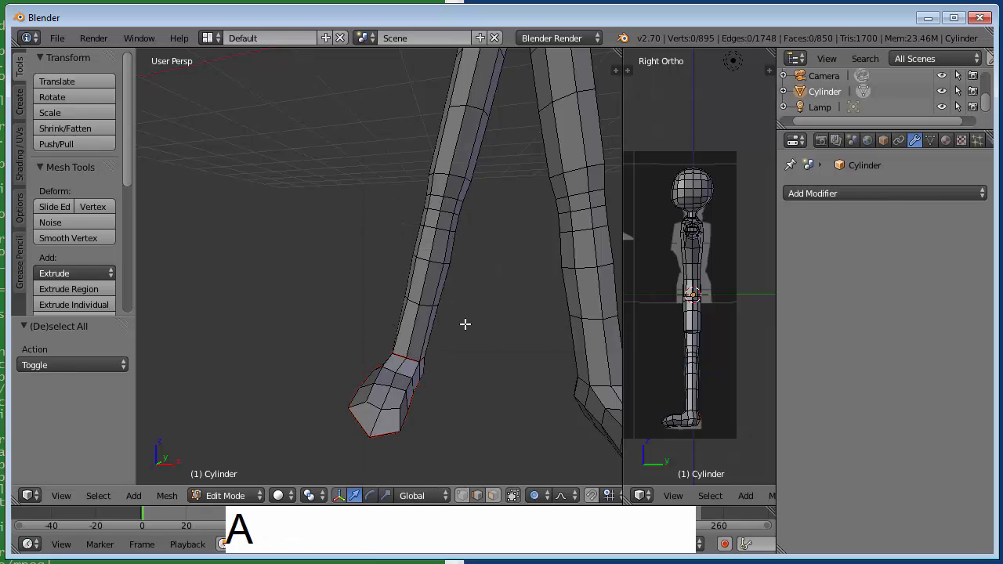
- Select the full edge loop around the character's left ankle
middle_click_drag(424, 343, 363, 355)
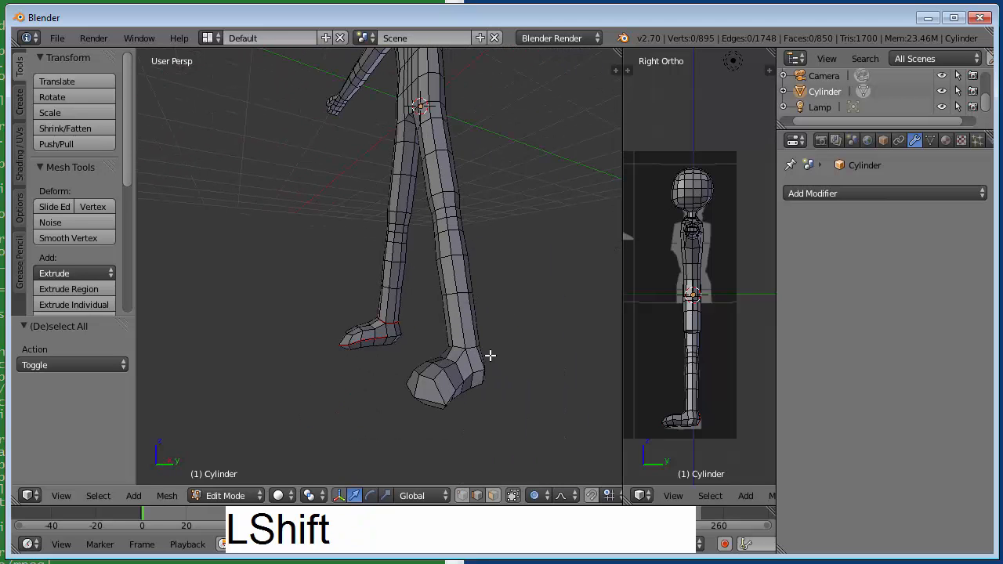
right_click(461, 347, "shift")
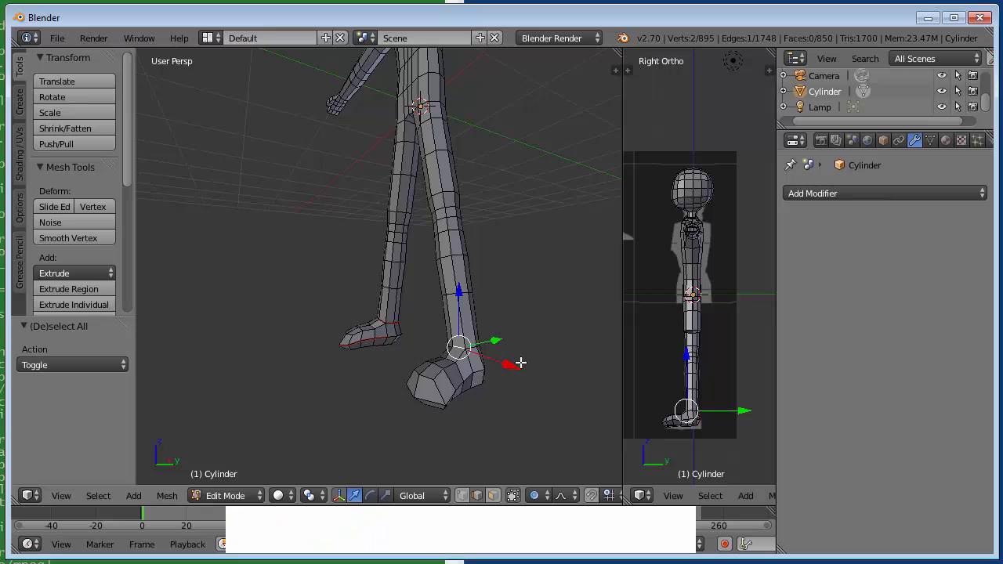
right_click(475, 346, "alt")
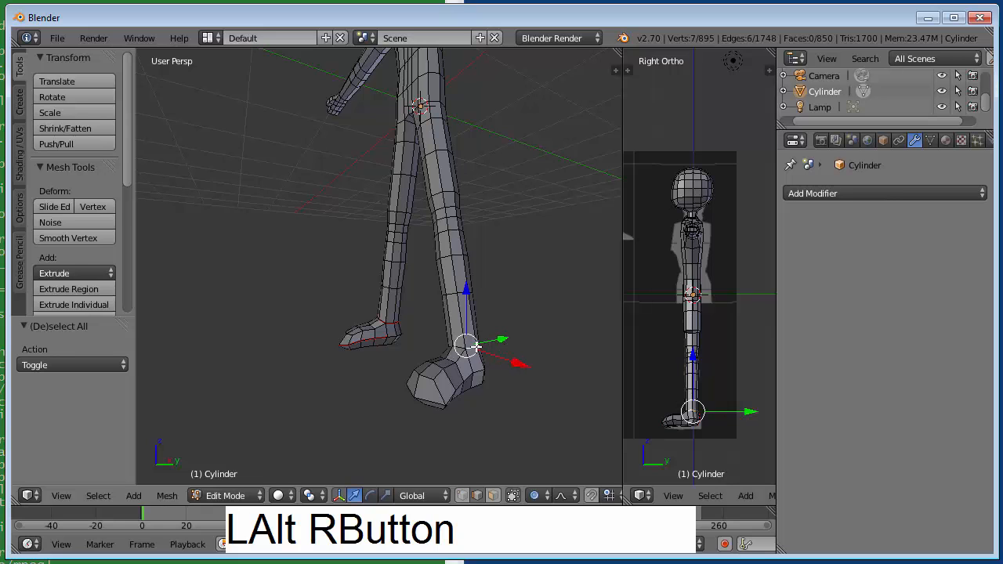
right_click(462, 346, "alt+shift")
middle_click_drag(432, 297, 591, 340)
scroll(571, 335, "up", 3)
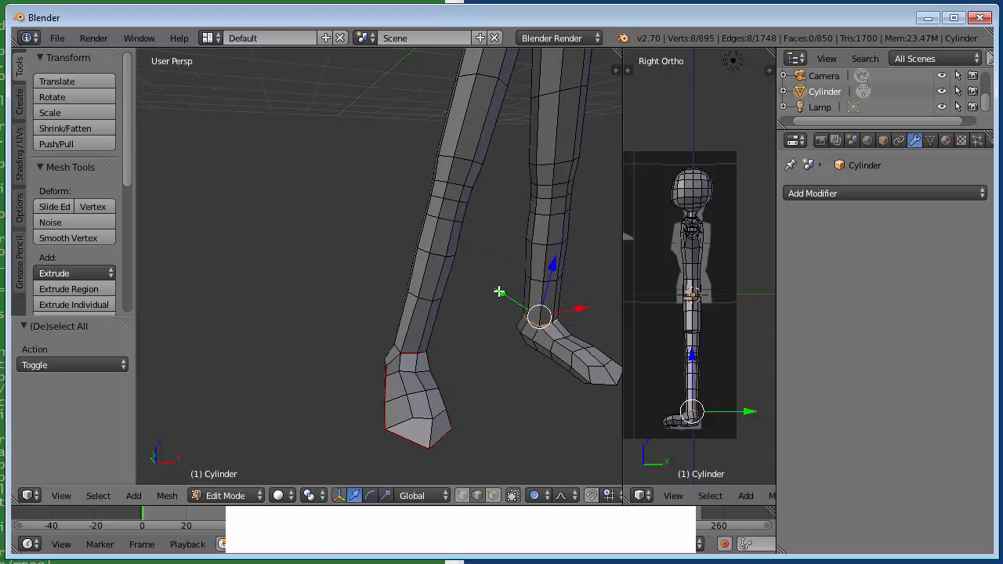
middle_click_drag(499, 291, 526, 386)
scroll(527, 385, "down", 1)
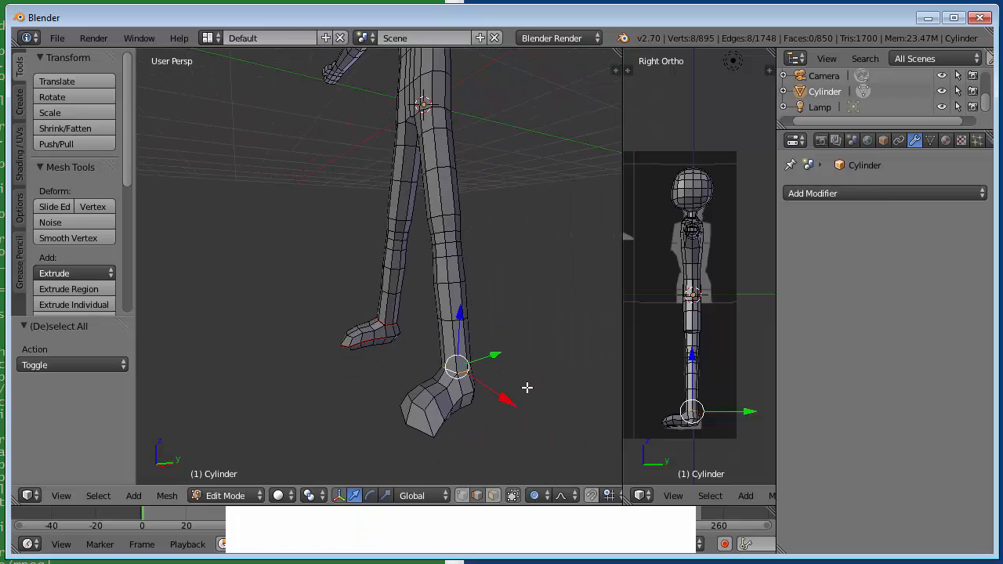
- Extend the ankle-loop selection down the outer side of the character's left foot and around the front of the toe
right_click(460, 381, "shift")
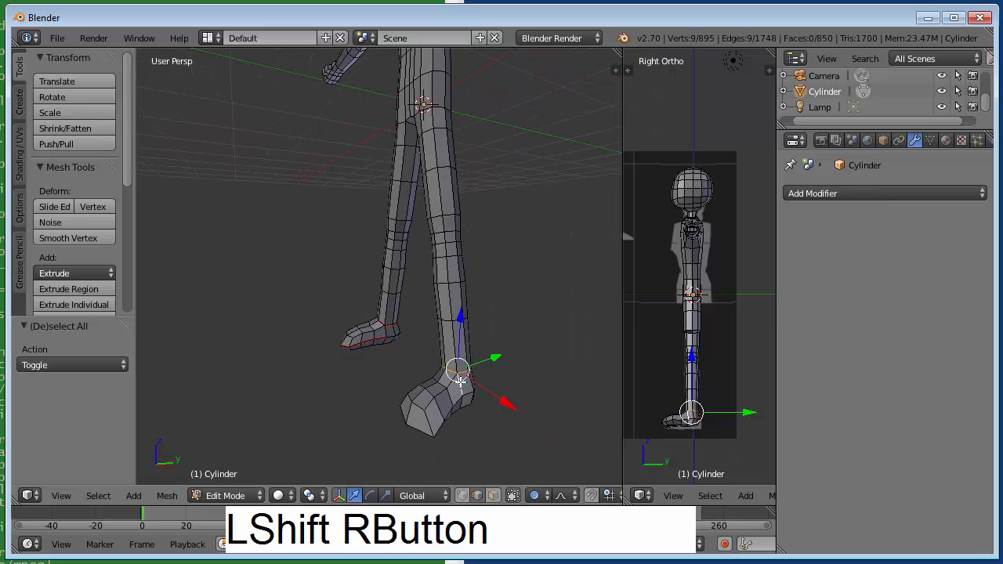
right_click(457, 398, "shift")
right_click(443, 420, "shift")
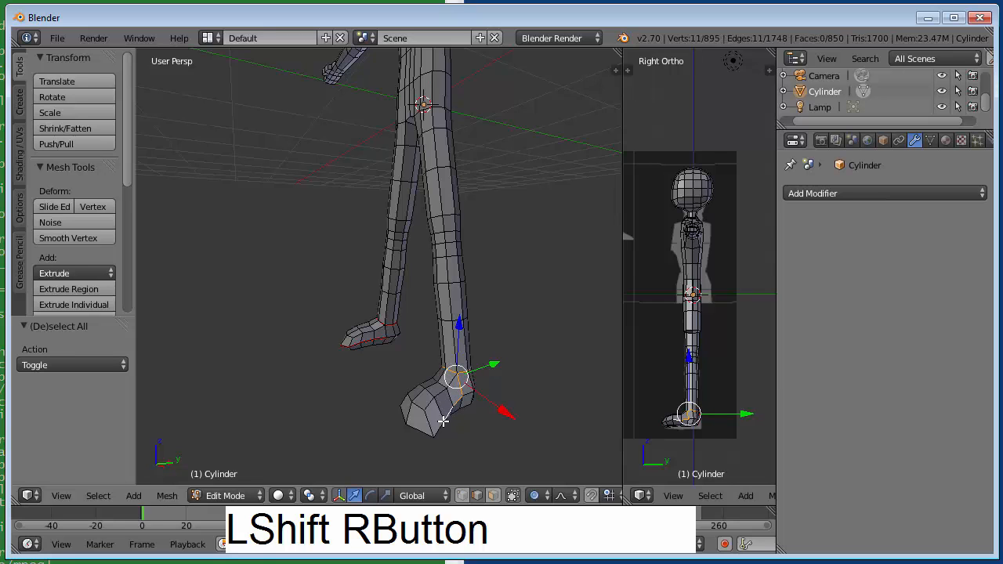
right_click(440, 423, "shift")
right_click(421, 431, "shift")
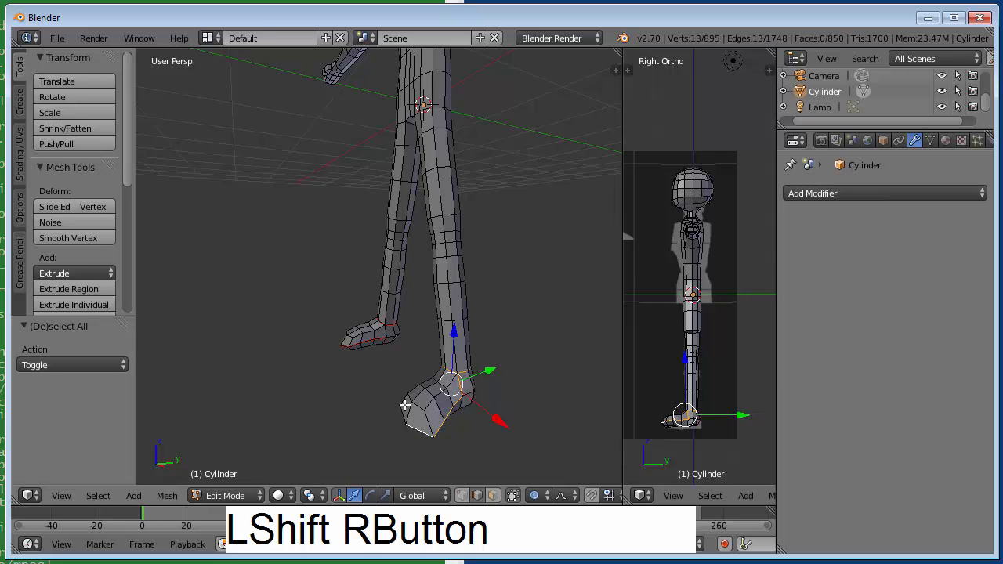
middle_click_drag(404, 404, 515, 423)
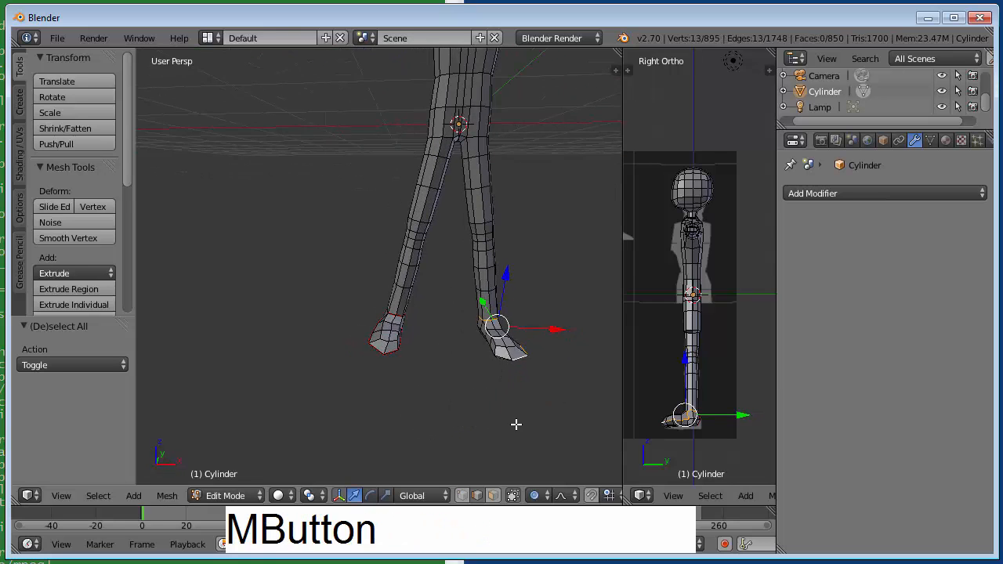
right_click(502, 355, "shift")
- Add the rear side and heel edges of the character's left foot to the selection
middle_click_drag(565, 357, 327, 363)
right_click(264, 375, "shift")
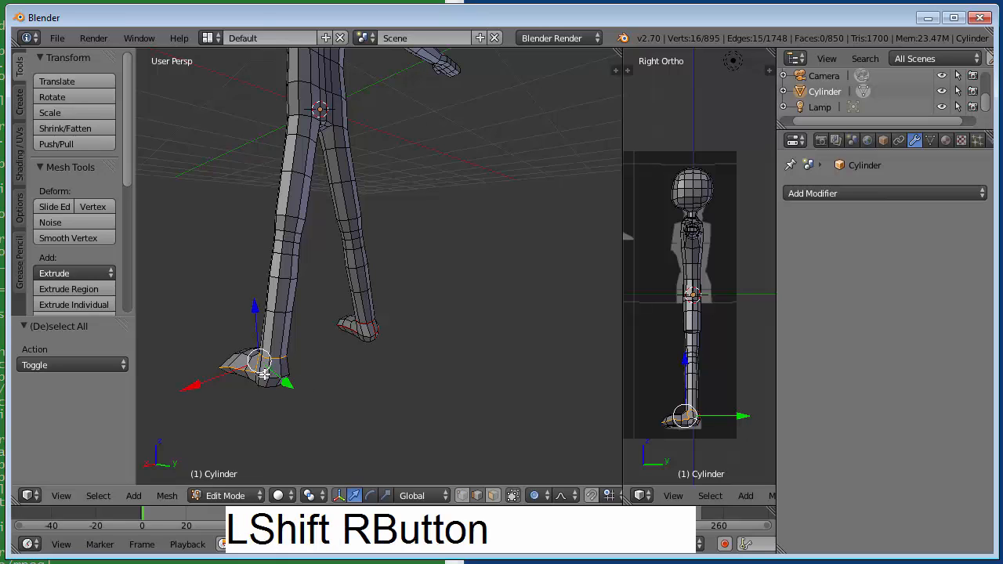
right_click(273, 375, "shift")
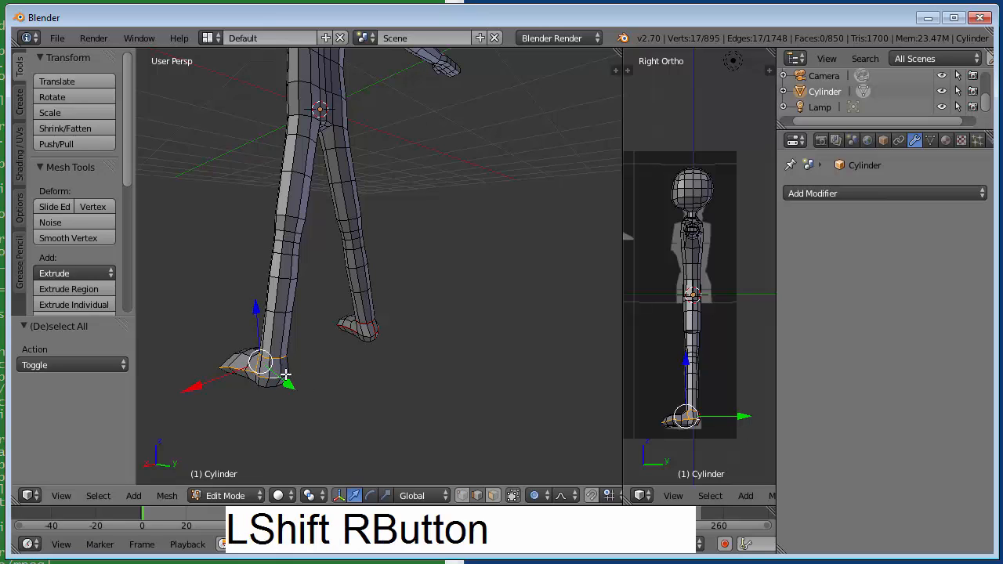
right_click(287, 376, "shift")
- Complete the left foot selection with the remaining edges along its inner side toward the toe
middle_click_drag(335, 305, 215, 321)
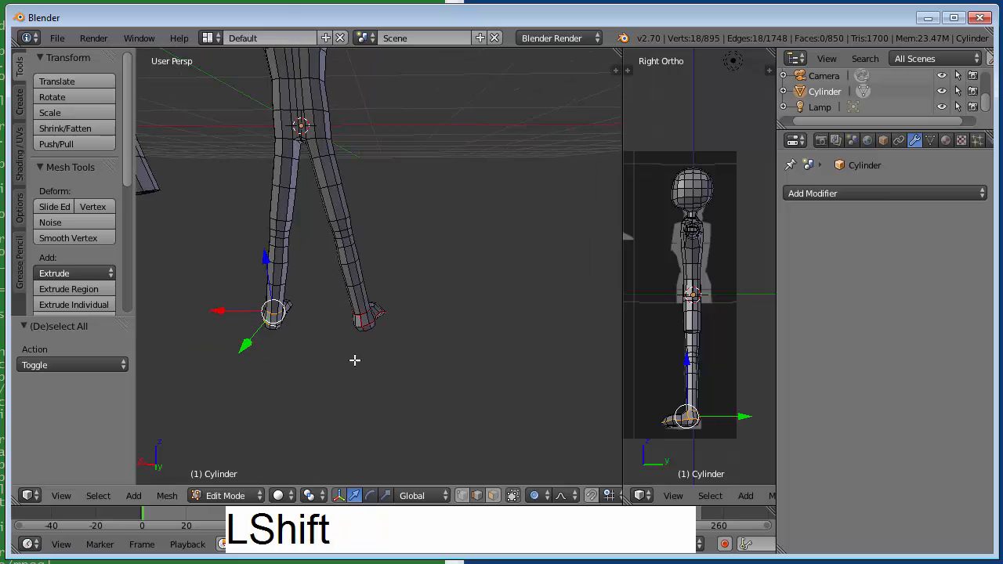
scroll(360, 359, "up", 3)
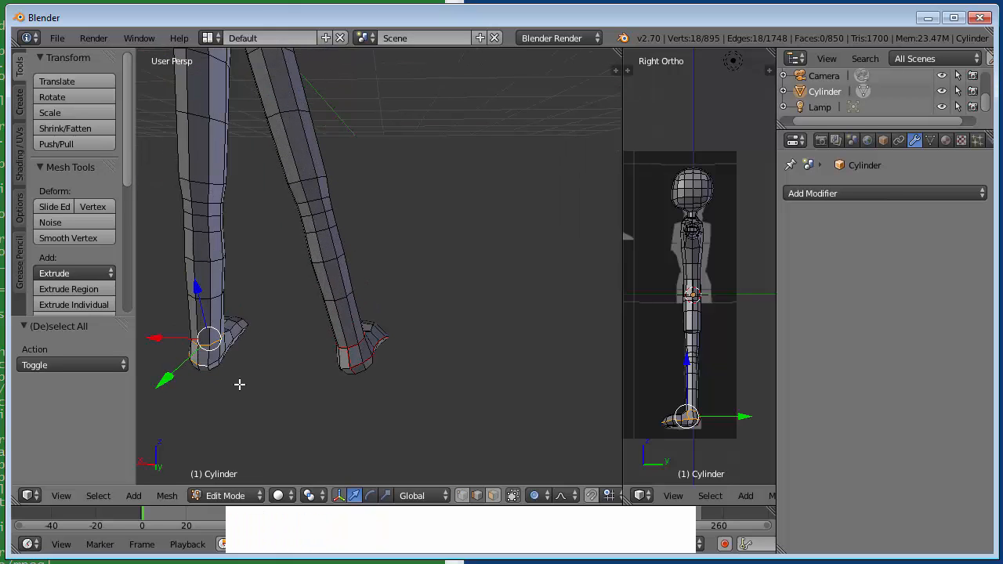
middle_click_drag(239, 384, 262, 371)
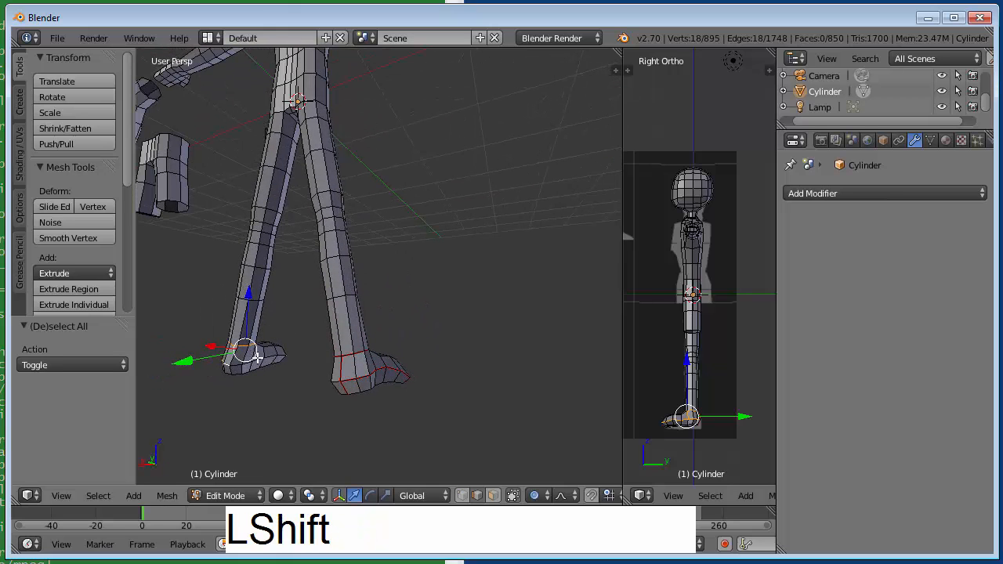
right_click(271, 354, "shift")
right_click(257, 347, "shift")
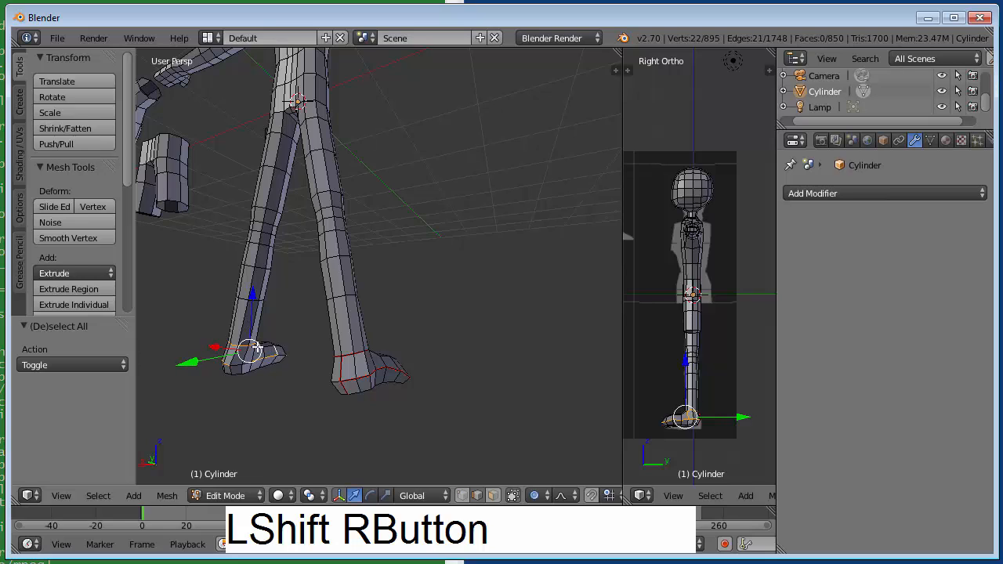
right_click(277, 350, "shift")
right_click(283, 354, "shift")
middle_click_drag(134, 301, 272, 338)
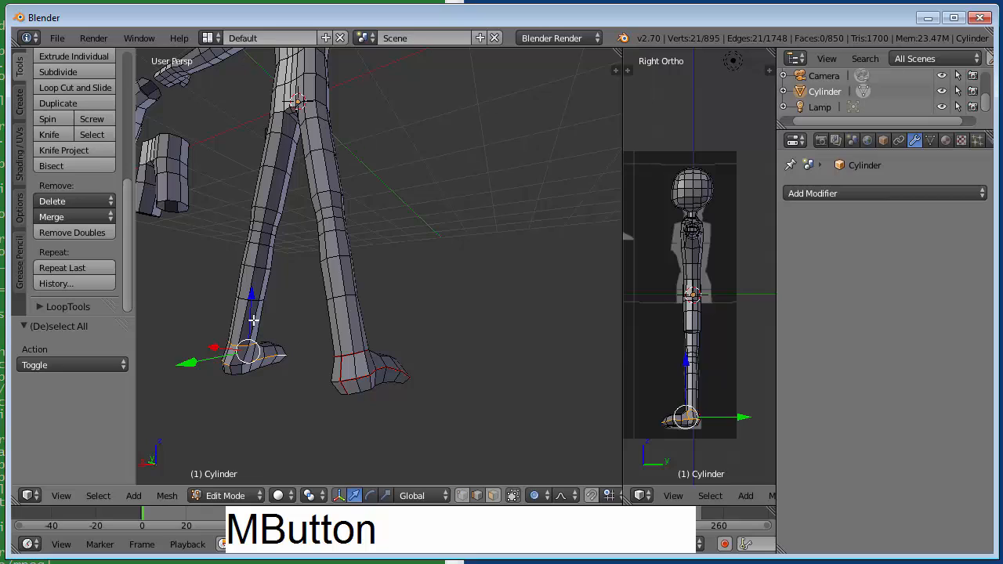
- Mark the selected edges around the left ankle and foot as a seam
middle_click_drag(187, 303, 494, 283)
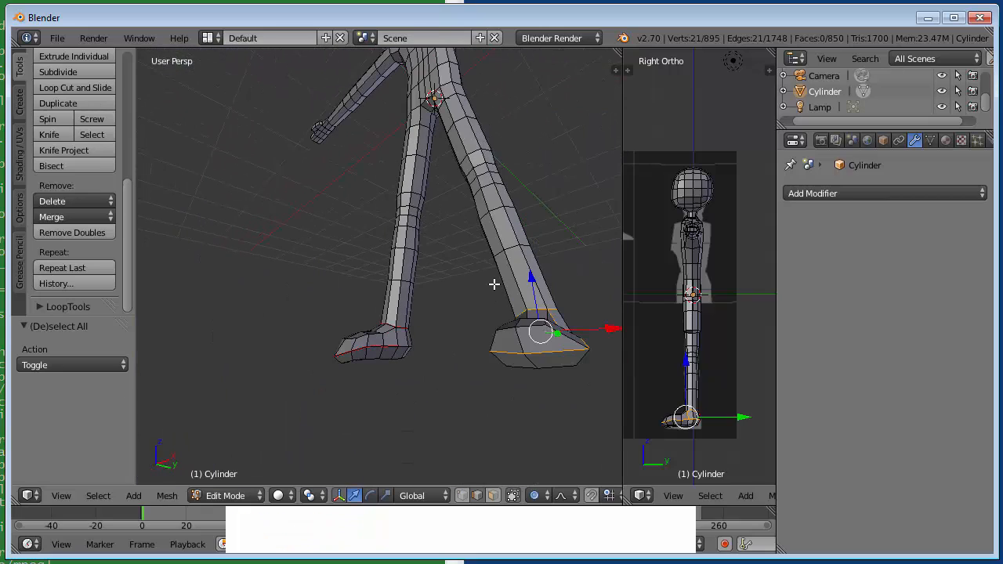
middle_click_drag(519, 329, 465, 353)
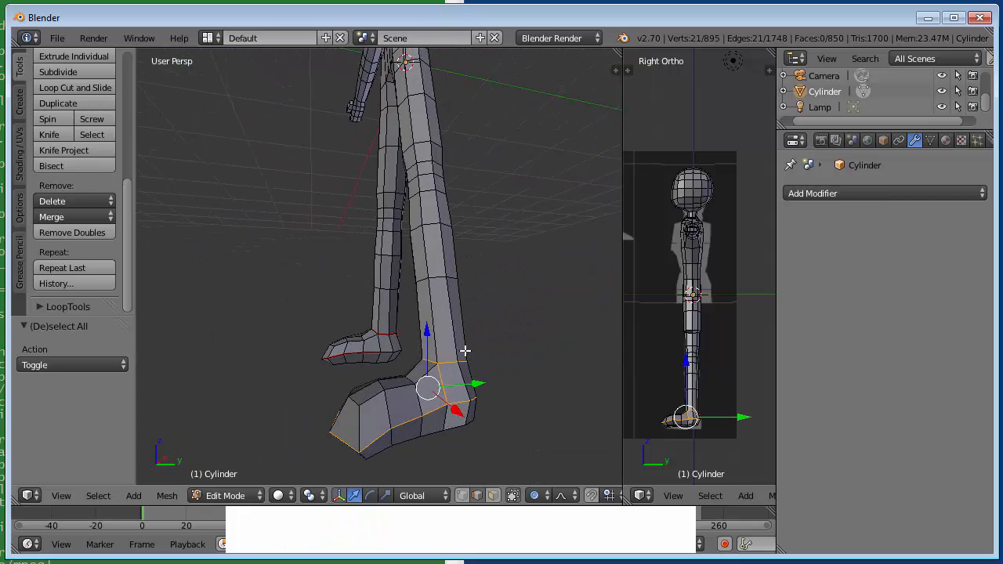
key("ctrl+e")
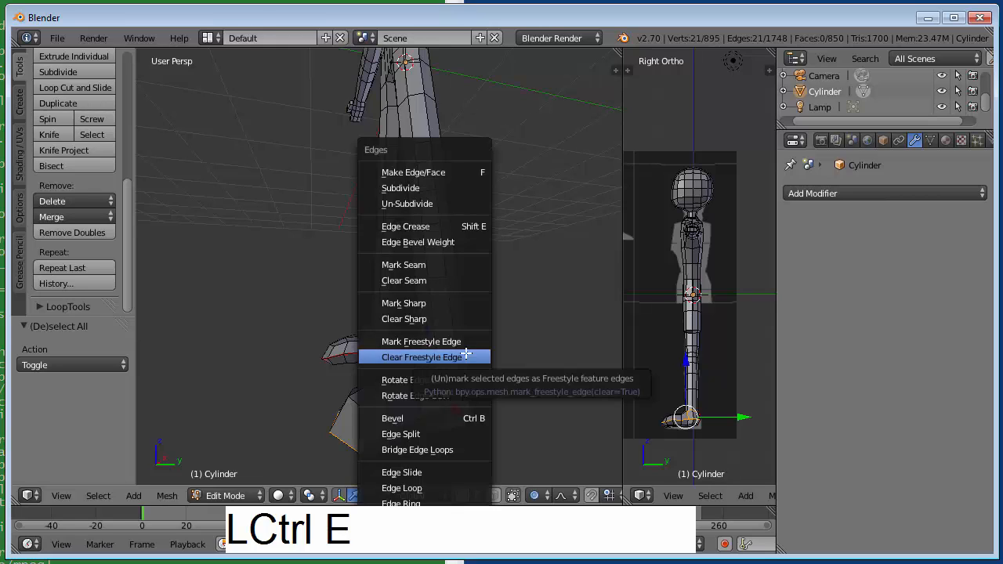
left_click(472, 269)
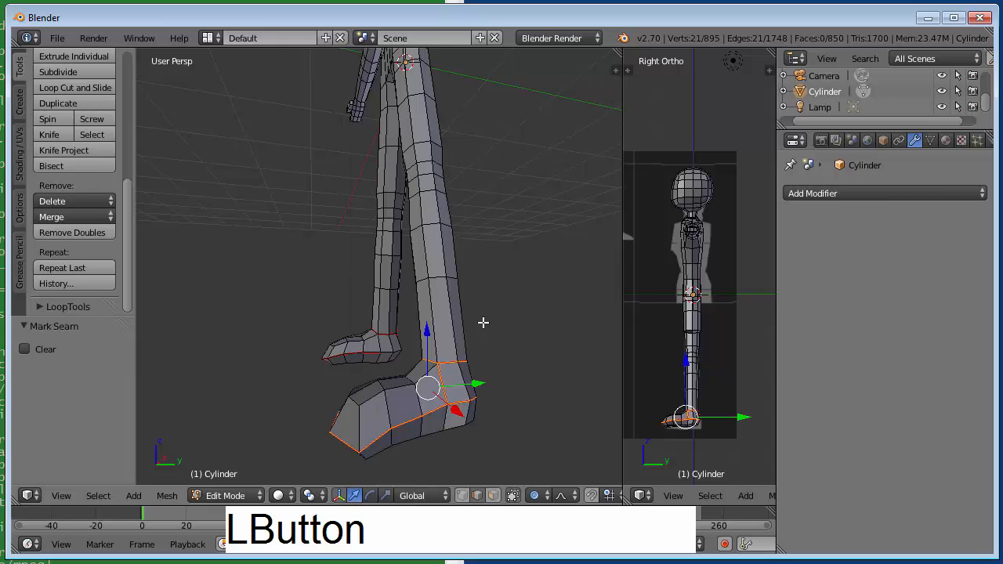
- Select the line of vertical edges running up the outer side of the character's left leg and torso
right_click(452, 316)
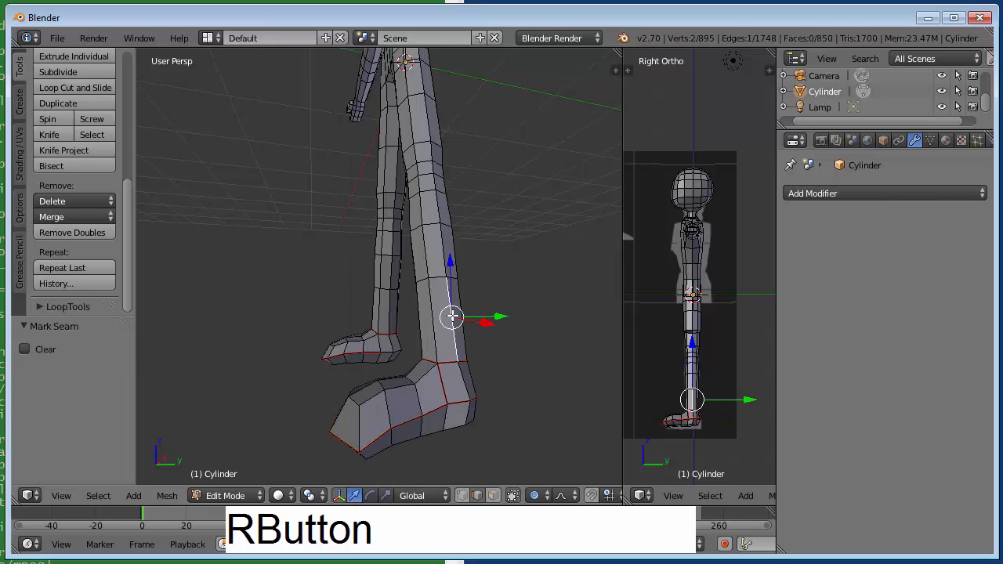
right_click(442, 252, "shift")
right_click(436, 209, "shift")
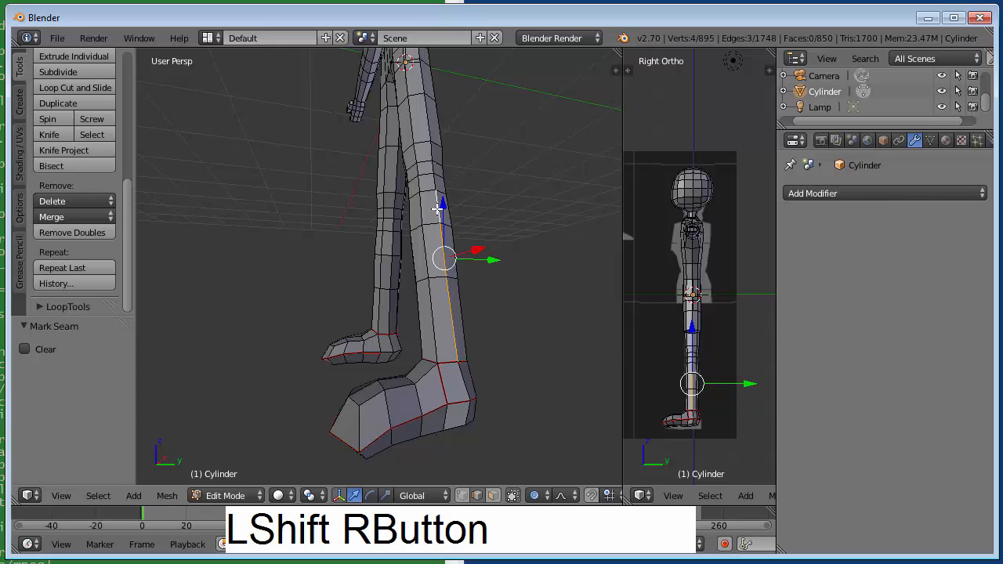
right_click(431, 183, "shift")
right_click(434, 168, "shift")
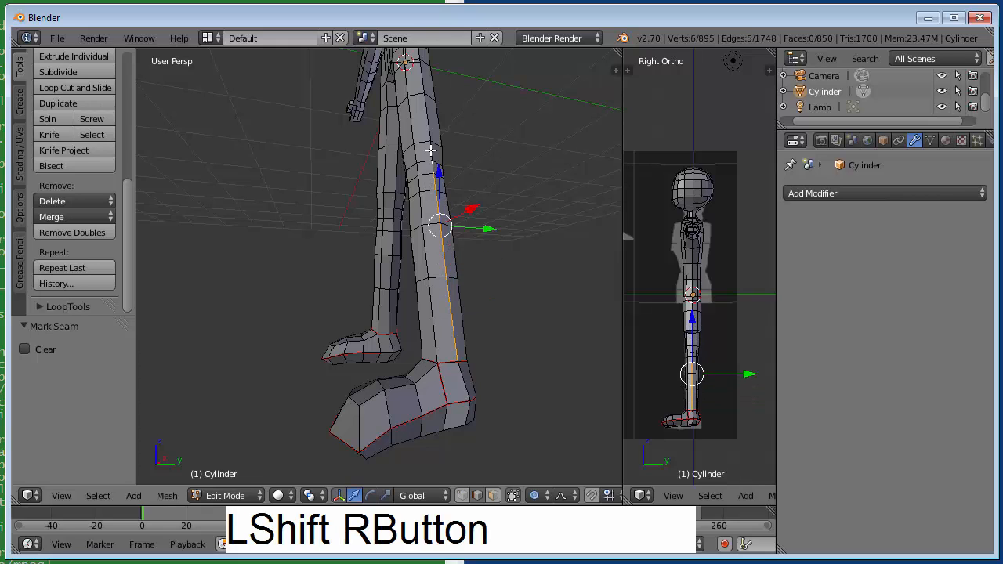
right_click(430, 150, "shift")
right_click(428, 124, "shift")
middle_click_drag(487, 95, 398, 285, "shift")
right_click(414, 254, "shift")
right_click(407, 243, "shift")
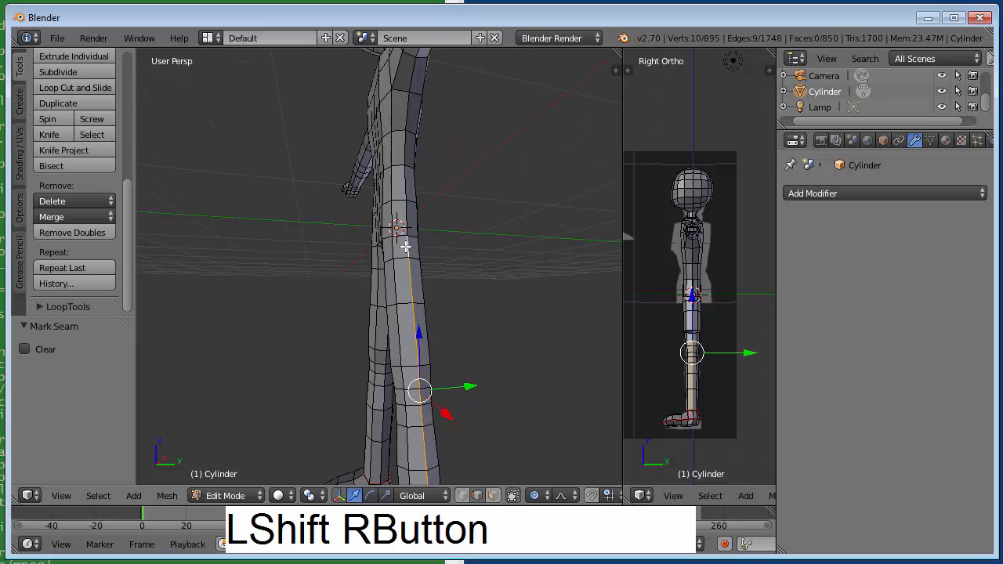
right_click(406, 223, "shift")
right_click(404, 182, "shift")
right_click(404, 130, "shift")
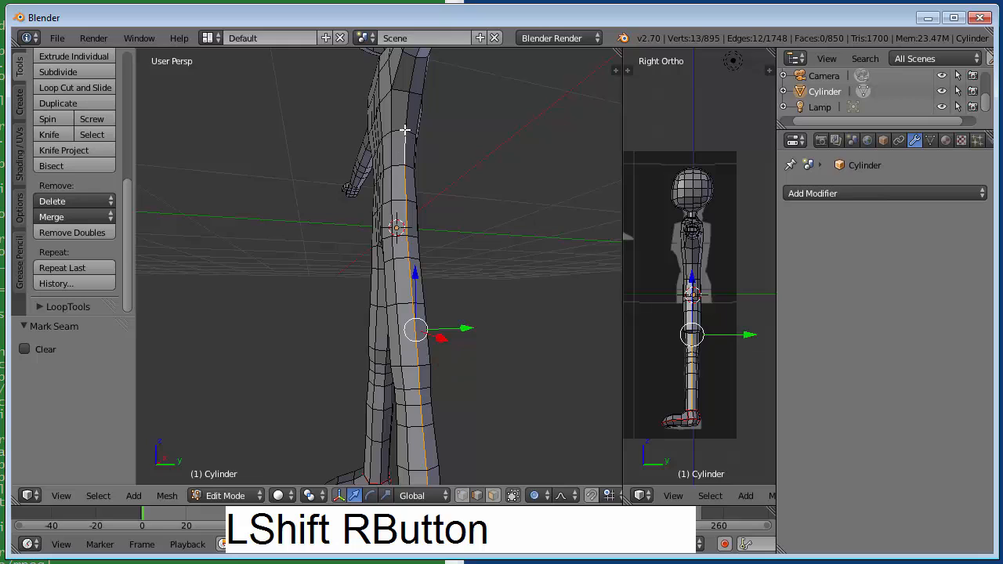
right_click(404, 114, "shift")
mouse_move(341, 148)
middle_mouse_down()
mouse_move(463, 164)
mouse_move(327, 154)
mouse_move(356, 157)
mouse_move(342, 166)
middle_mouse_up()
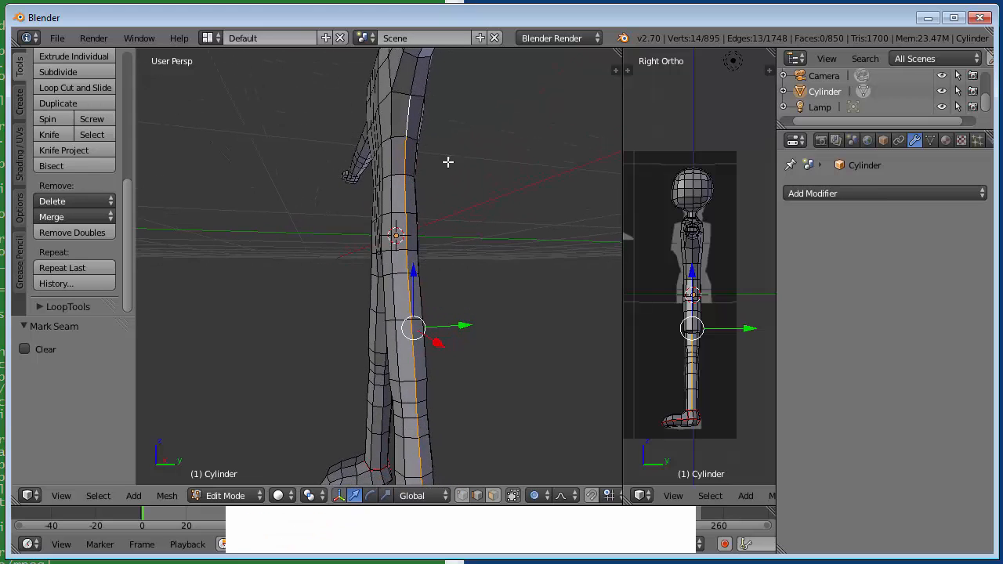
right_click(412, 78, "alt")
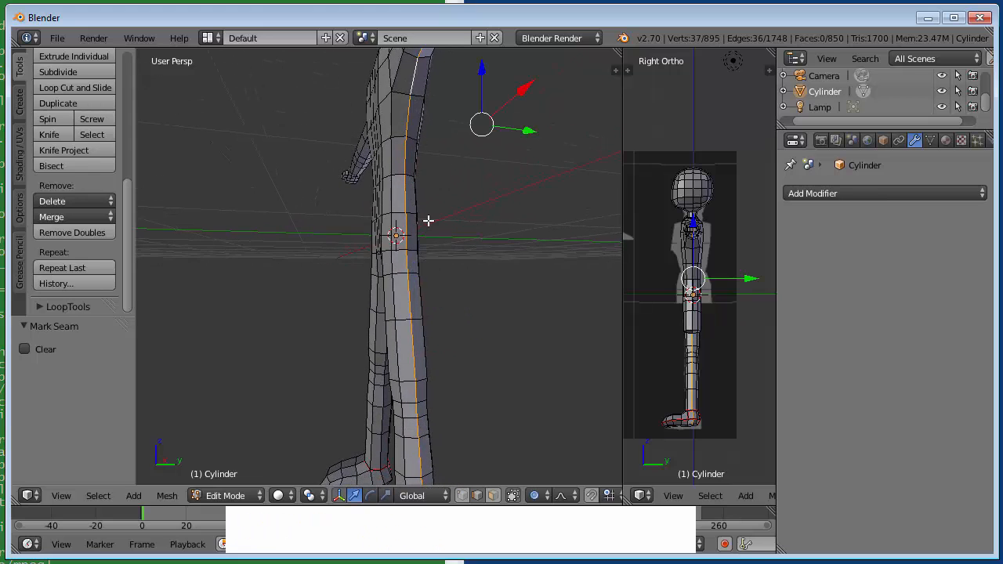
- Select the edge loop running along the outer right leg, torso side and right arm, and mark it as a seam
middle_click_drag(425, 220, 196, 253)
middle_click_drag(293, 329, 370, 373)
right_click(380, 400, "alt")
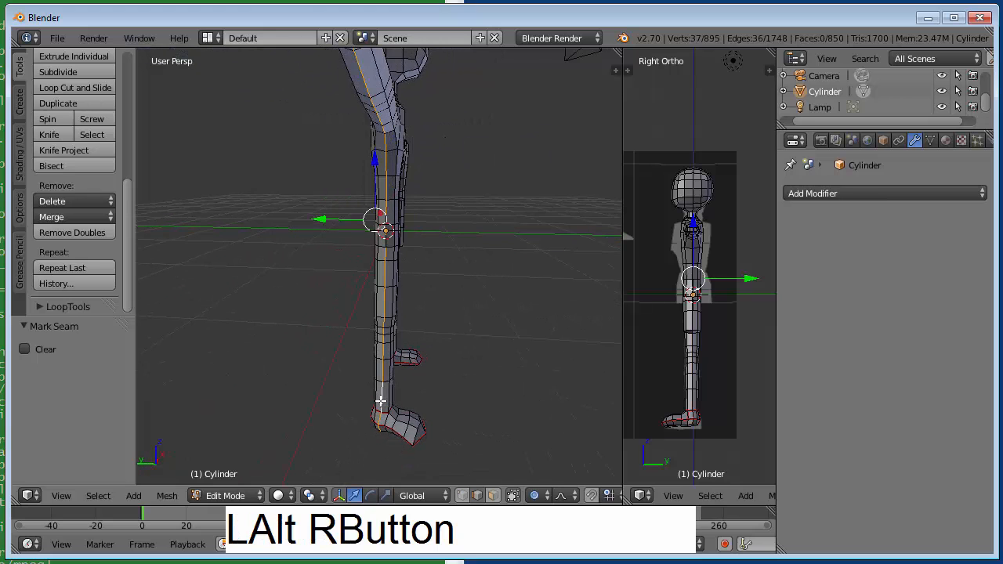
scroll(427, 239, "down", 4)
middle_click_drag(449, 201, 324, 253)
key("ctrl+e")
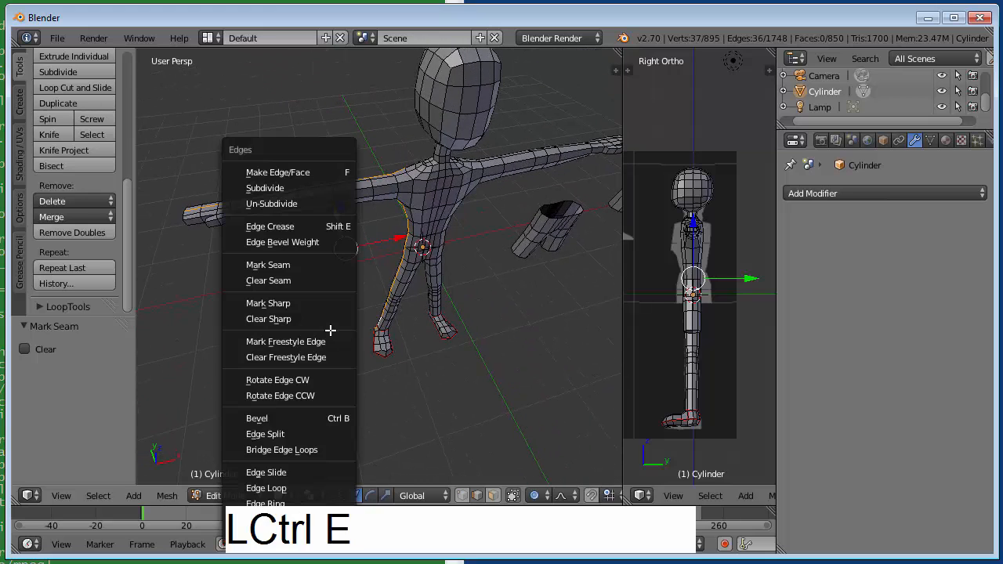
left_click(306, 265)
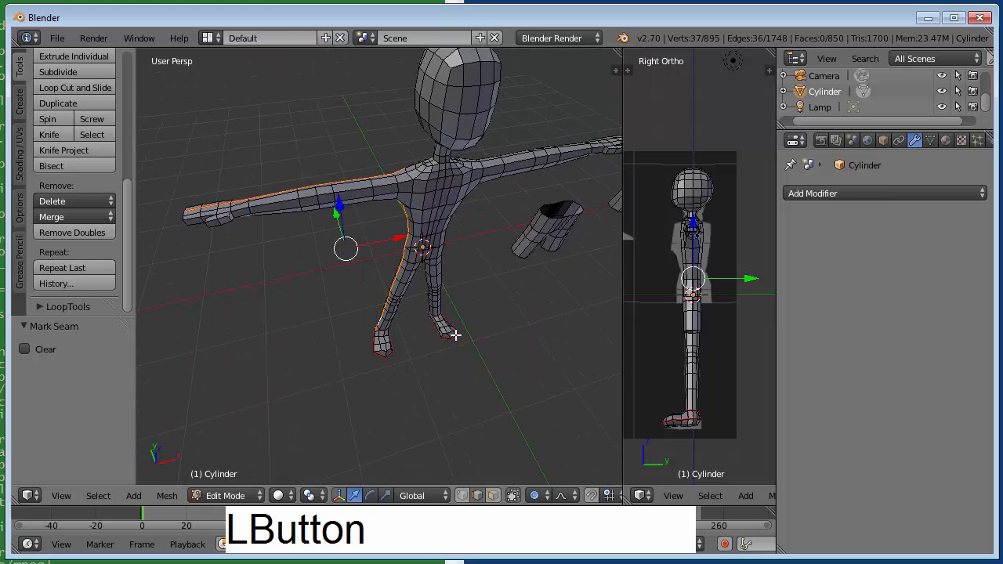
- Select the matching edge loop along the outer left leg, torso side and left arm, and mark it as a seam
middle_click_drag(474, 311, 315, 268)
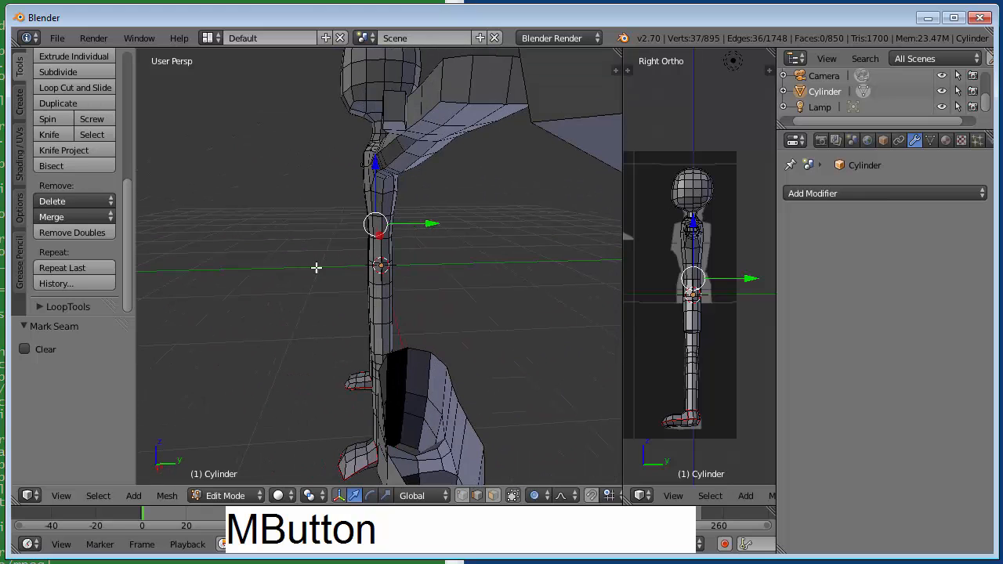
right_click(382, 314)
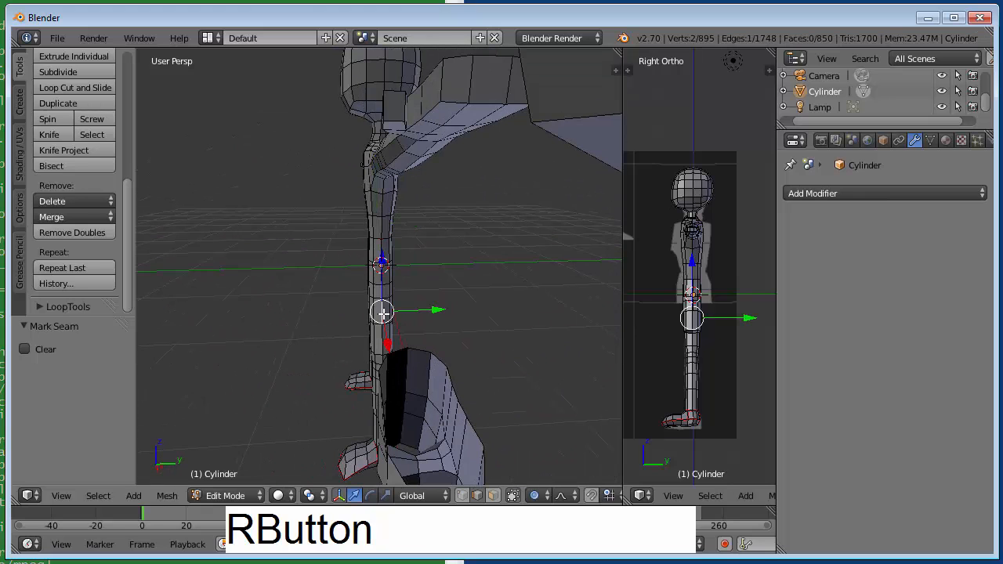
right_click(383, 314, "alt")
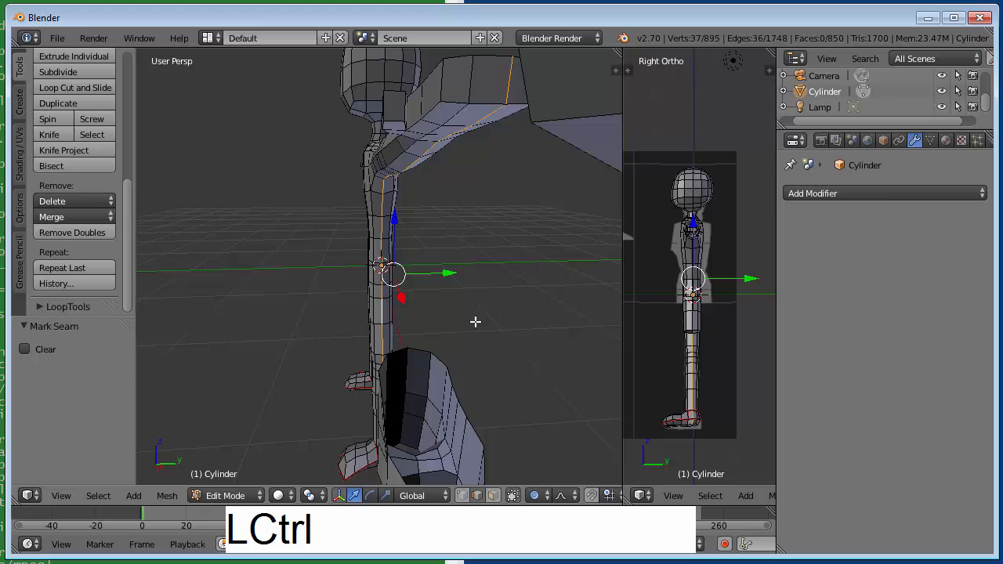
key("ctrl+e")
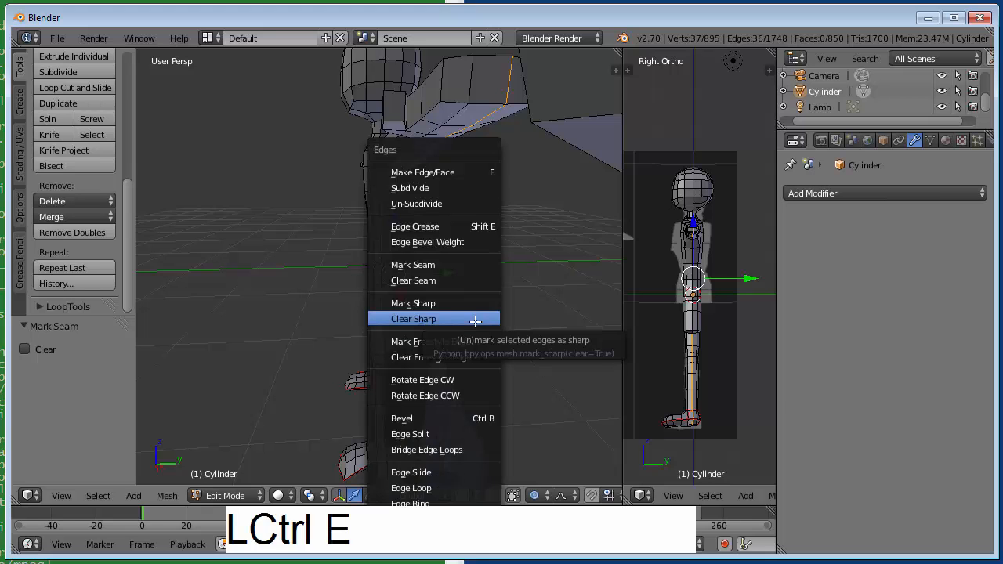
left_click(468, 264)
- Select the edges across the upper back that connect the two arm seams and mark them as a seam
middle_click_drag(460, 234, 325, 276)
scroll(325, 276, "up", 4)
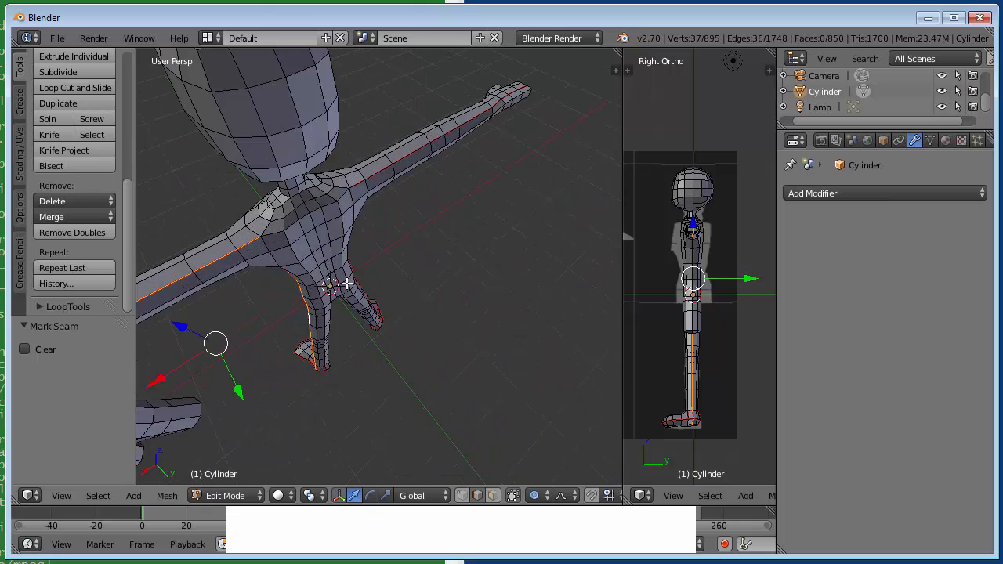
right_click(222, 218)
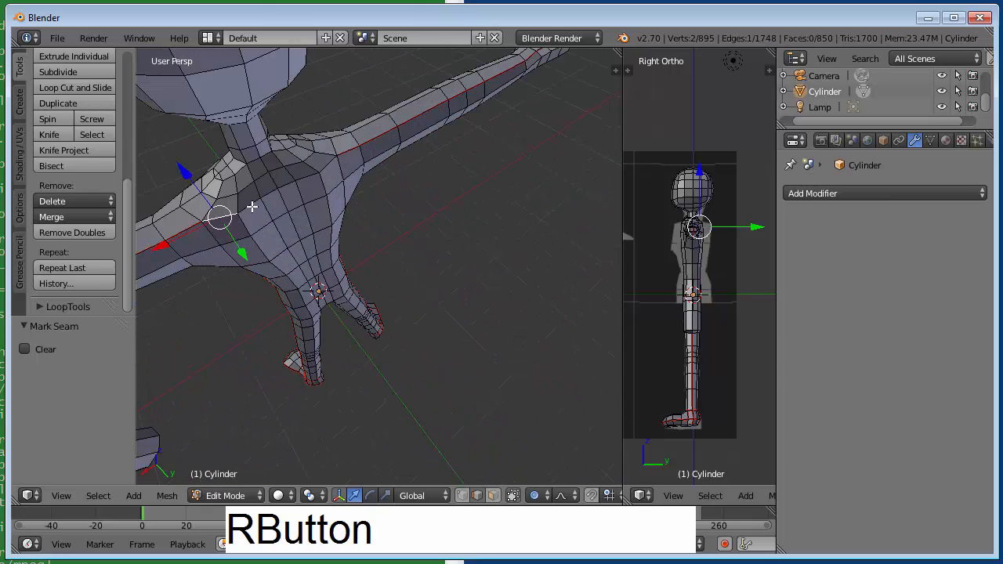
key("alt")
key("shift")
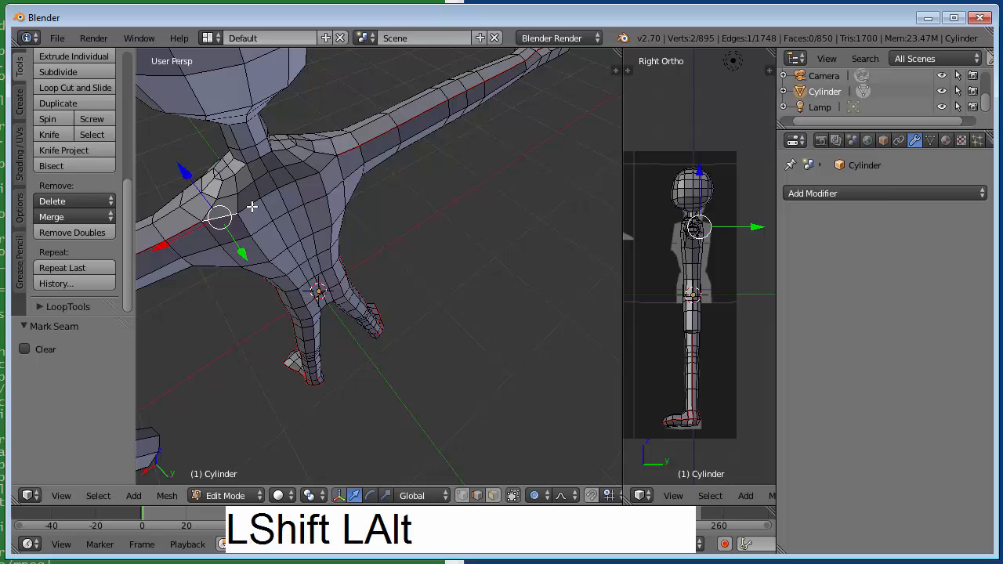
right_click(252, 206, "alt+shift")
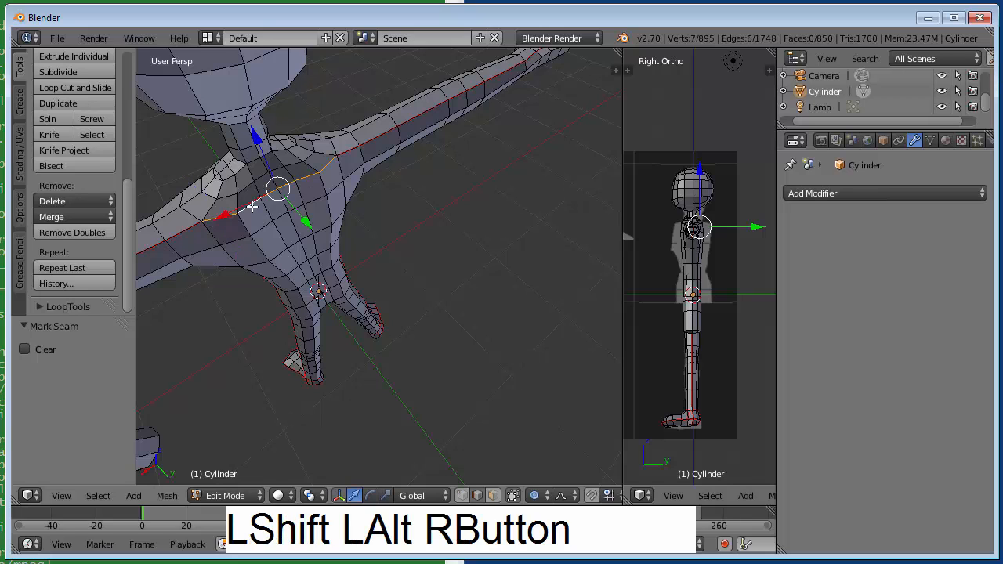
key("ctrl+e")
left_click(304, 243)
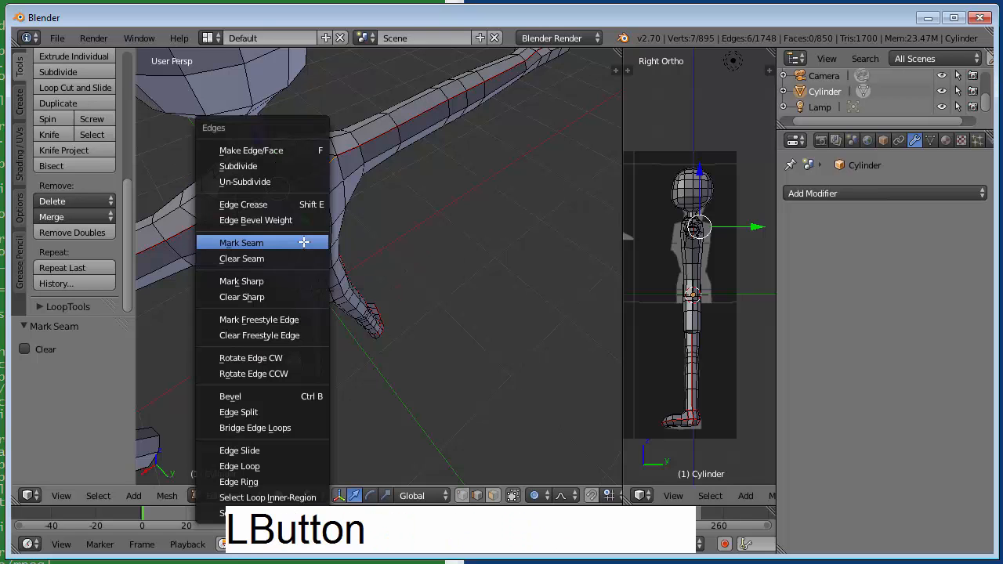
middle_click_drag(392, 287, 434, 184)
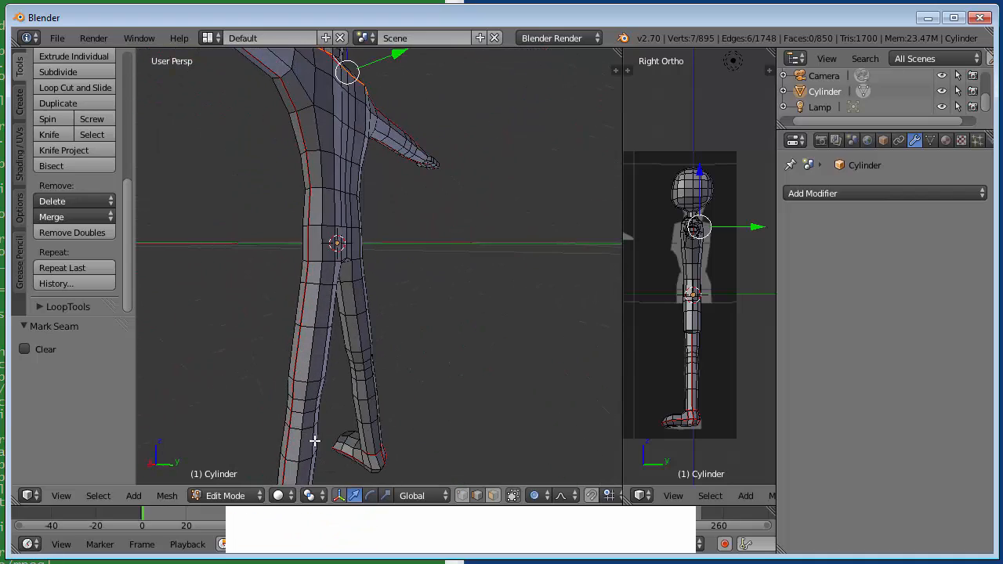
- Select the edge loop around the wrist of one arm and mark it as a seam
middle_click_drag(358, 341, 311, 391)
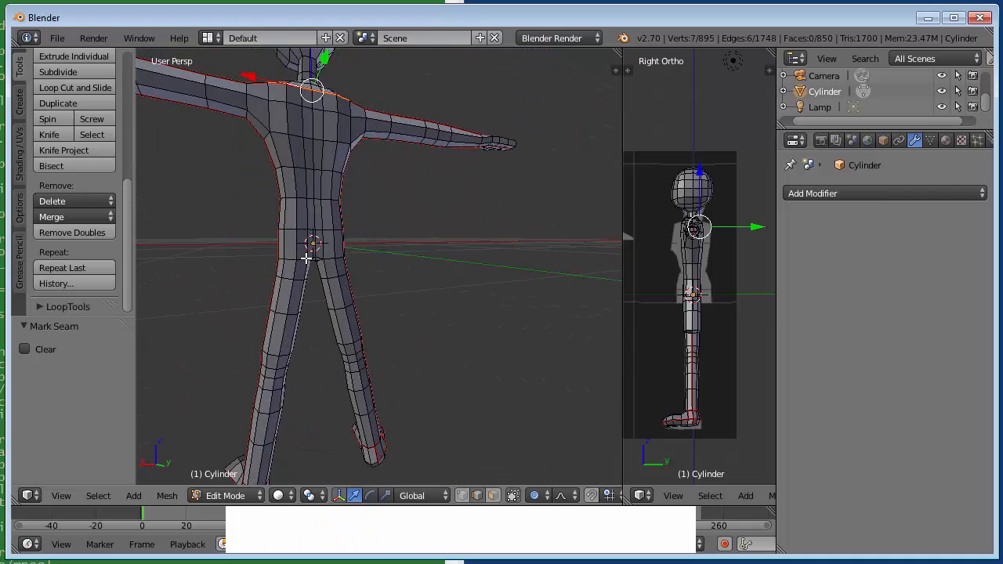
middle_click_drag(266, 112, 235, 150)
middle_click_drag(250, 223, 174, 250)
middle_click_drag(466, 264, 353, 300, "shift")
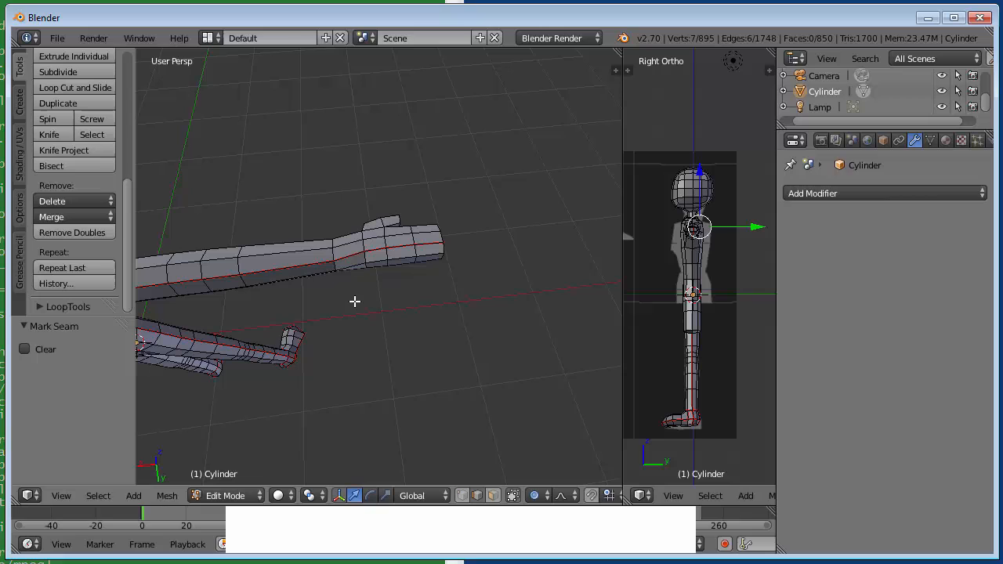
right_click(331, 251, "alt")
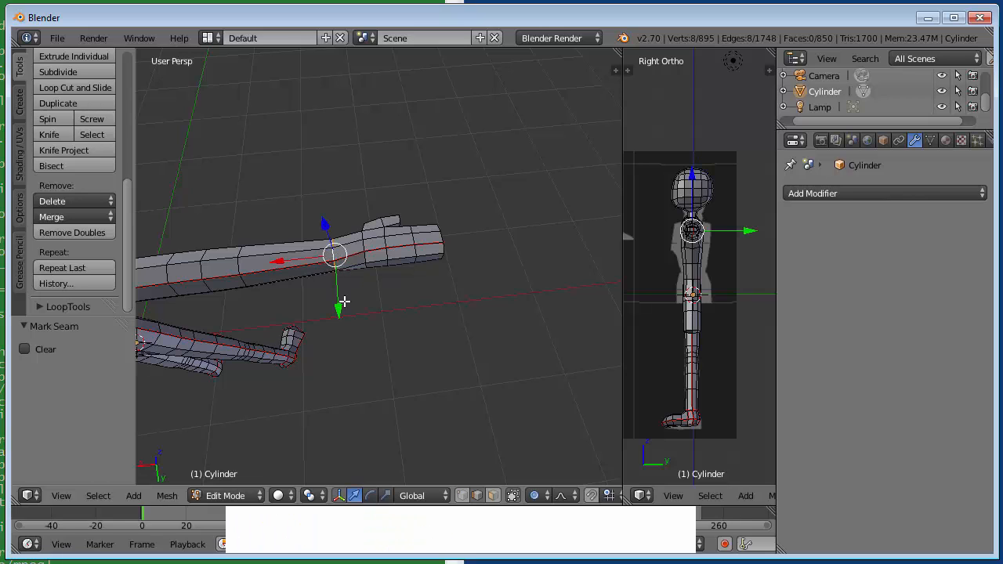
key("ctrl+e")
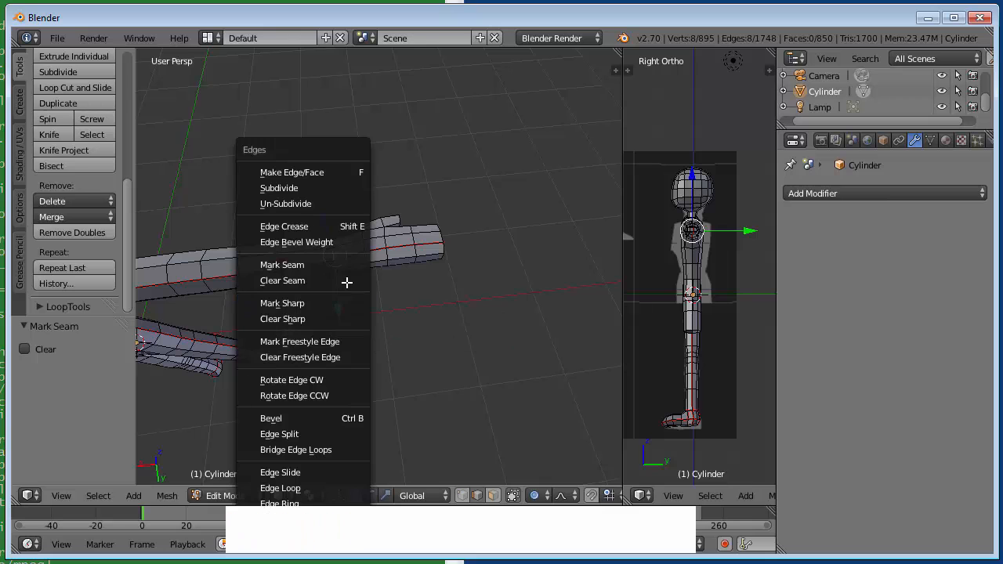
left_click(345, 264)
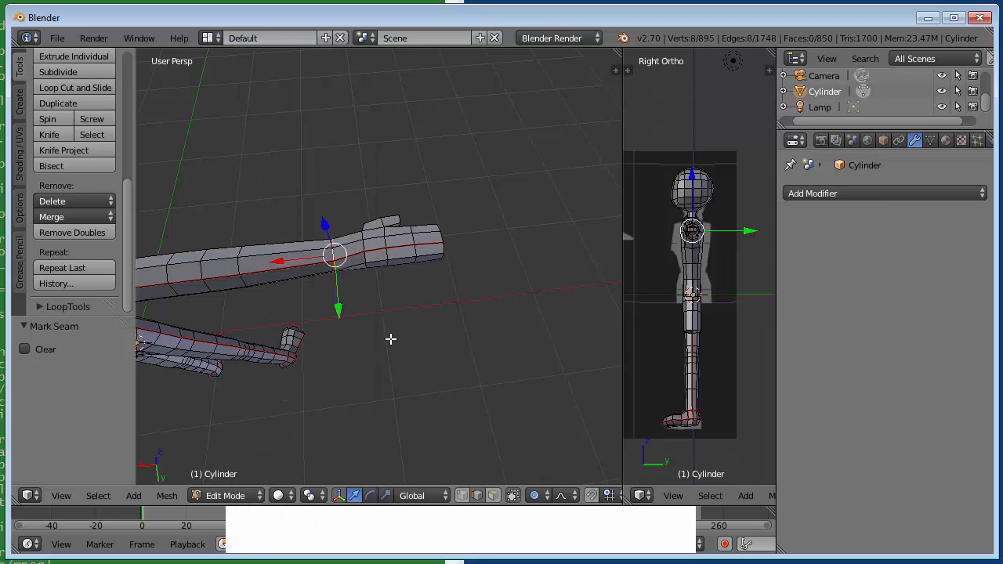
- Select the edge loop around the opposite arm's wrist, mark it as a seam and clear the selection
middle_click_drag(250, 356, 436, 275)
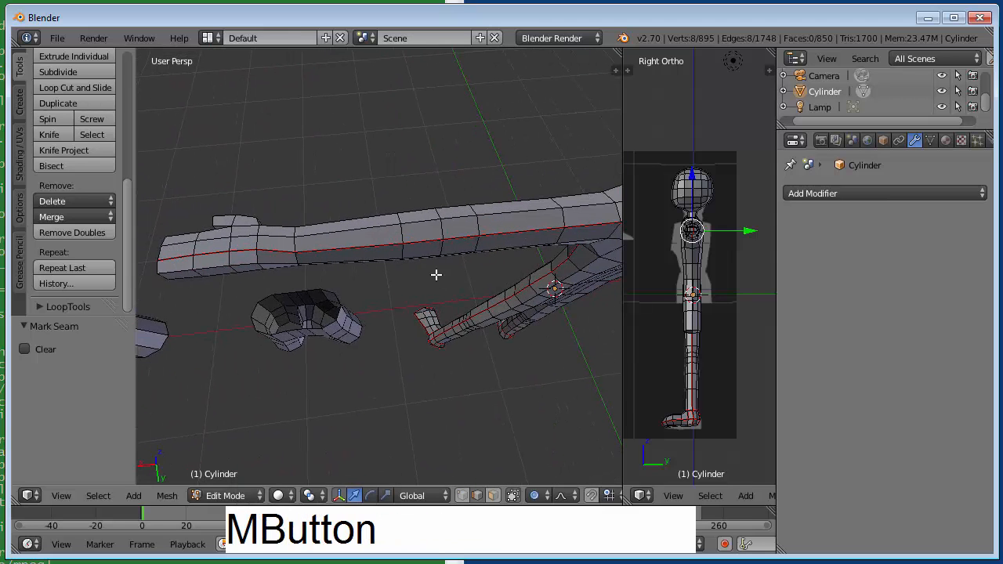
right_click(292, 248, "alt")
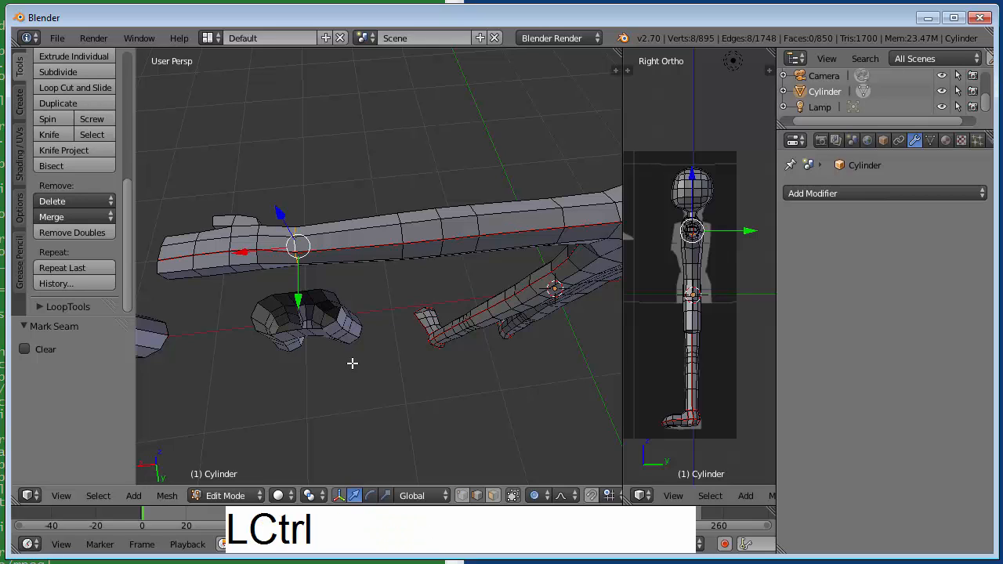
key("ctrl+e")
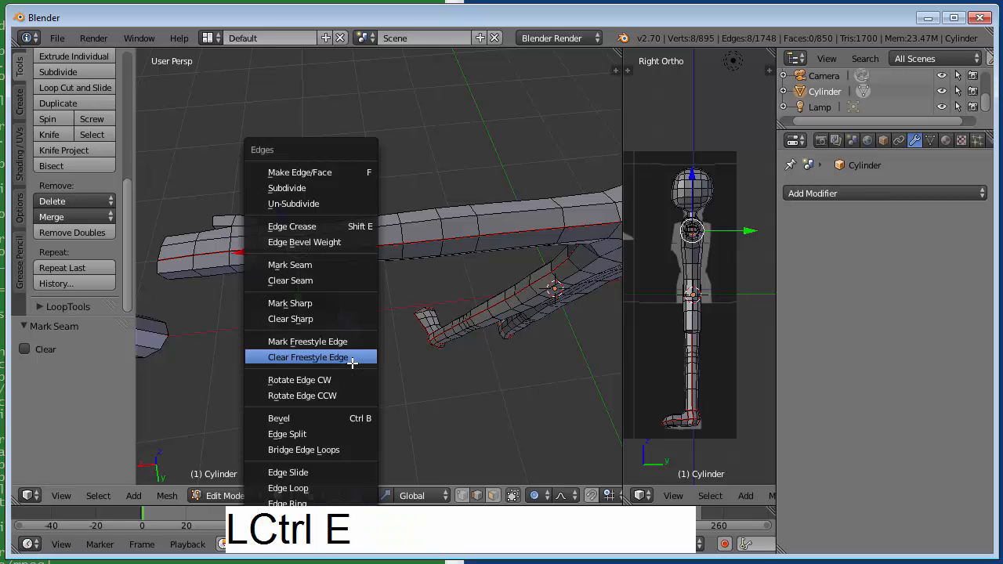
left_click(342, 265)
key("a")
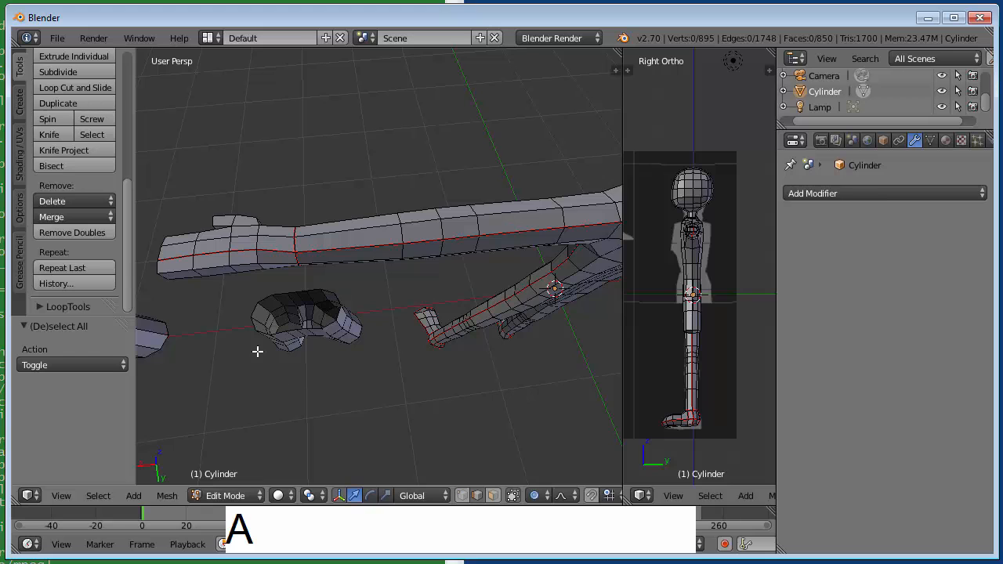
- Box-select all the faces of this hand up to the wrist in wireframe face mode and clear their seams
middle_click_drag(258, 351, 265, 325)
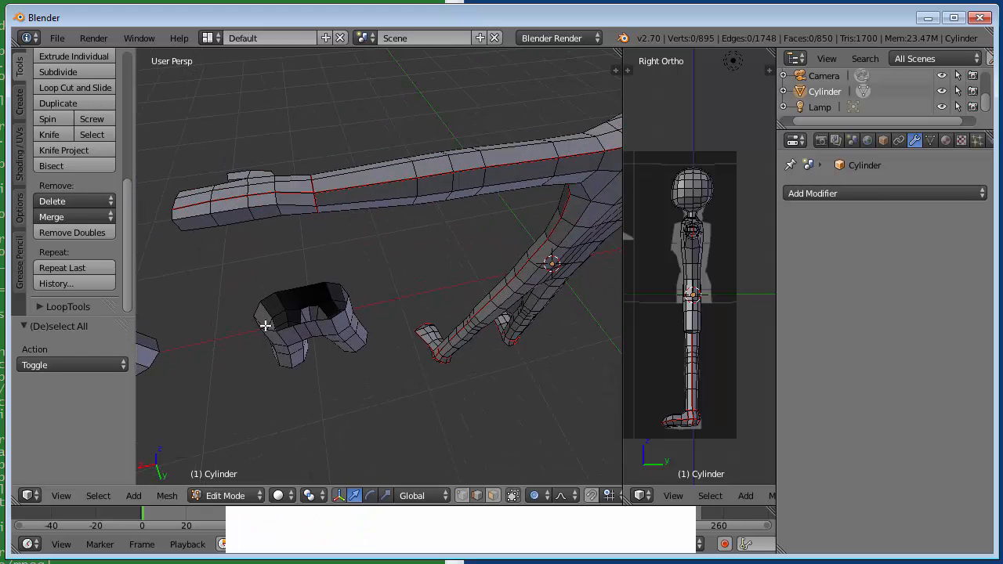
key("z")
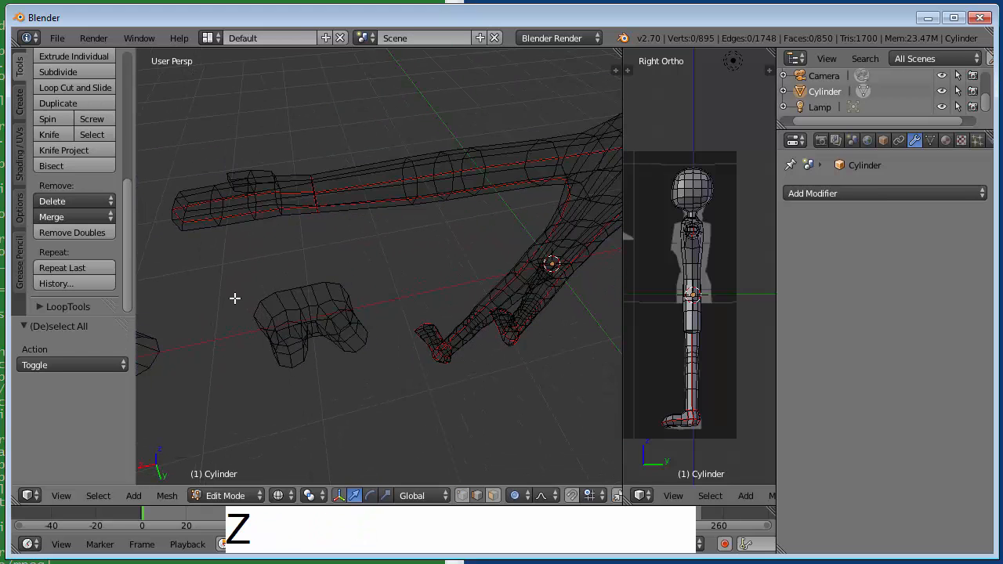
key("b")
left_click_drag(165, 169, 304, 249)
key("ctrl+Tab")
key("f")
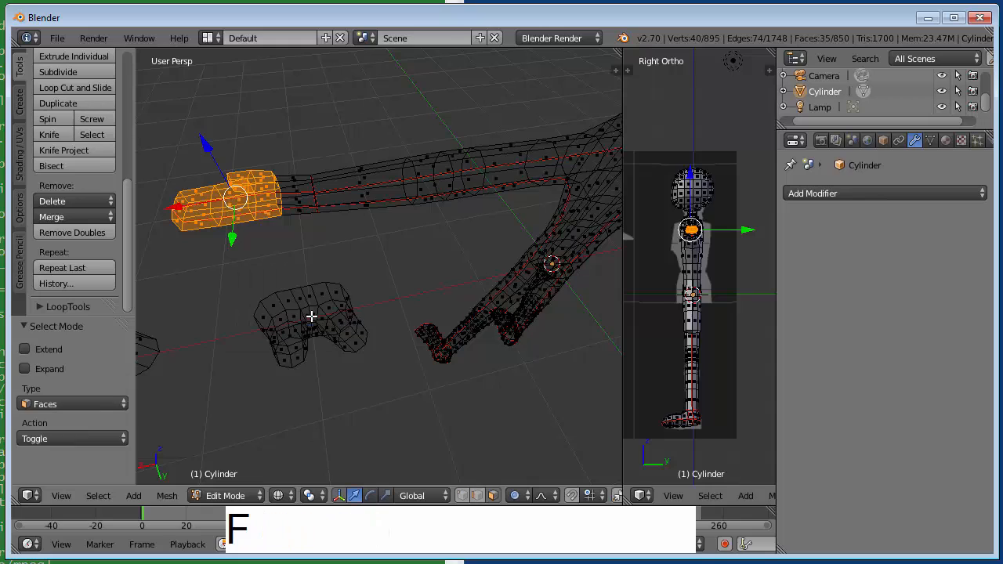
key("b")
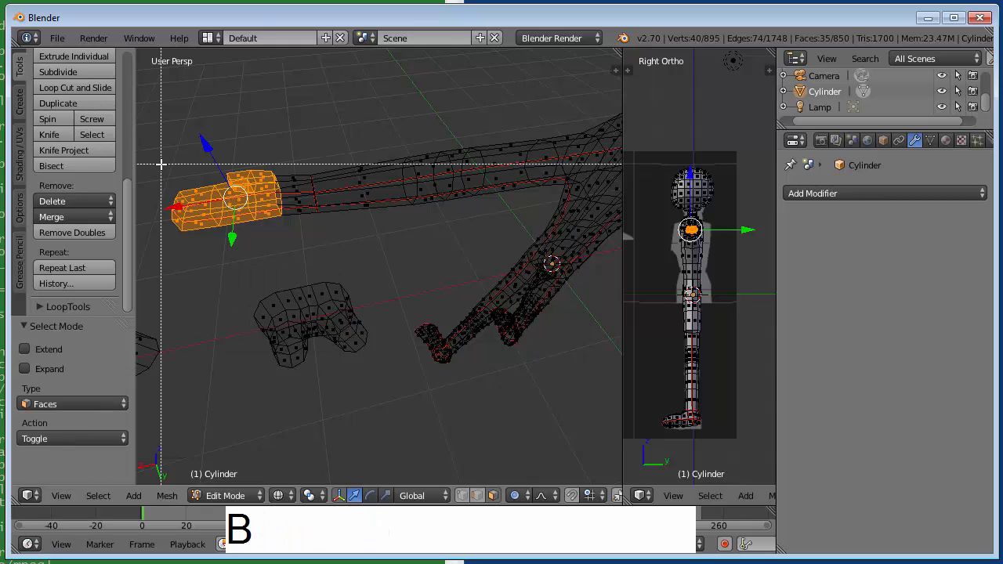
left_click_drag(152, 147, 305, 262)
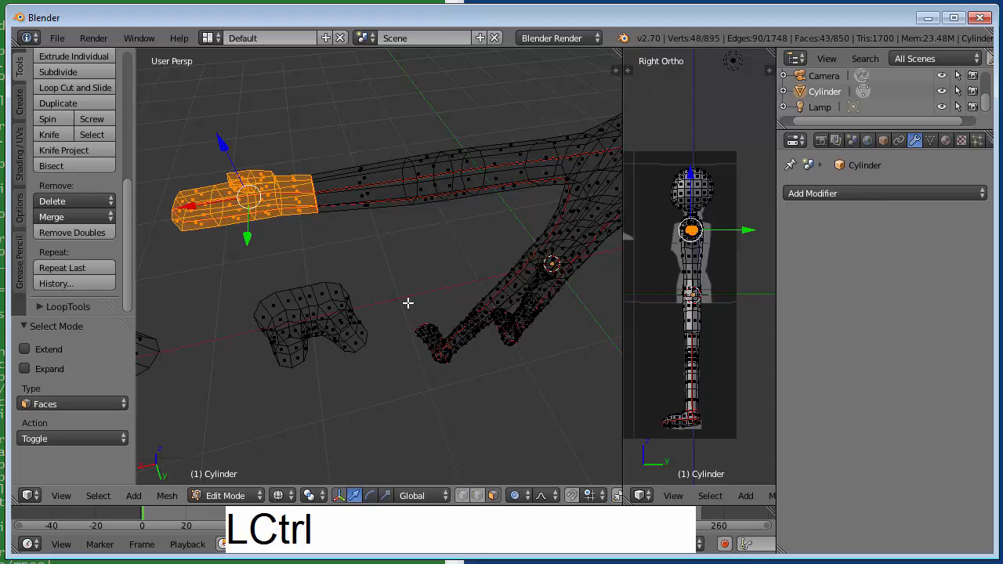
key("ctrl+e")
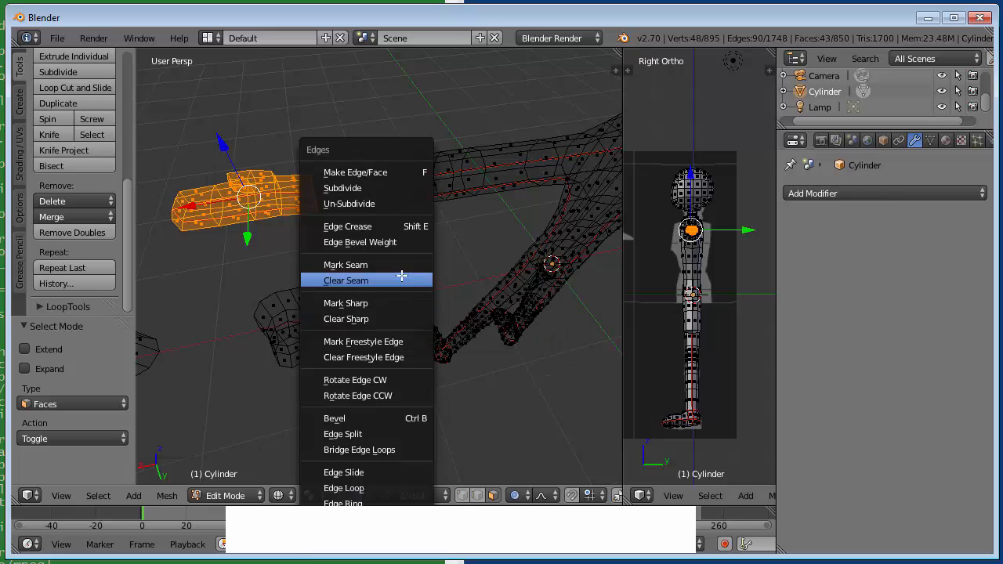
left_click(380, 279)
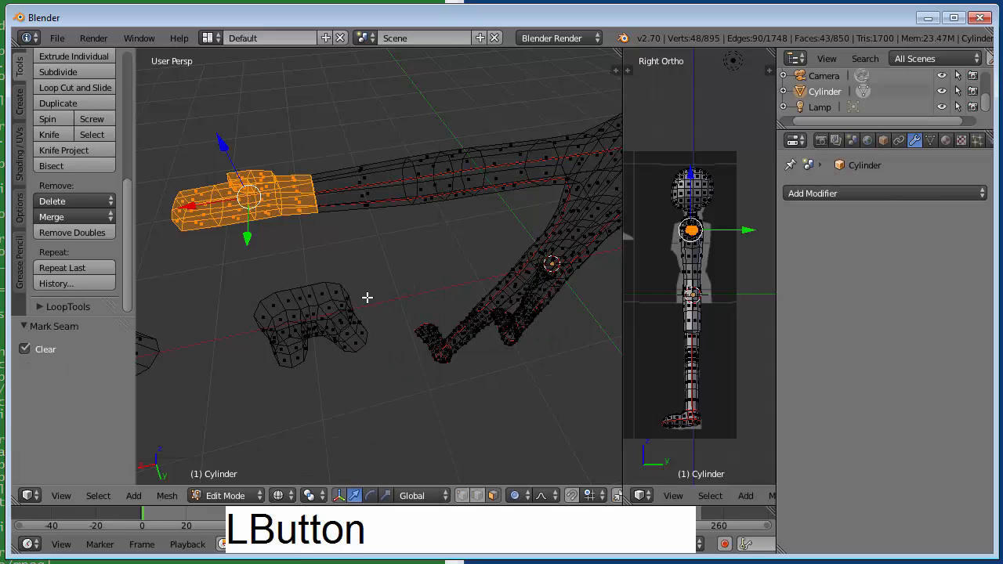
key("a")
middle_click_drag(298, 280, 352, 273)
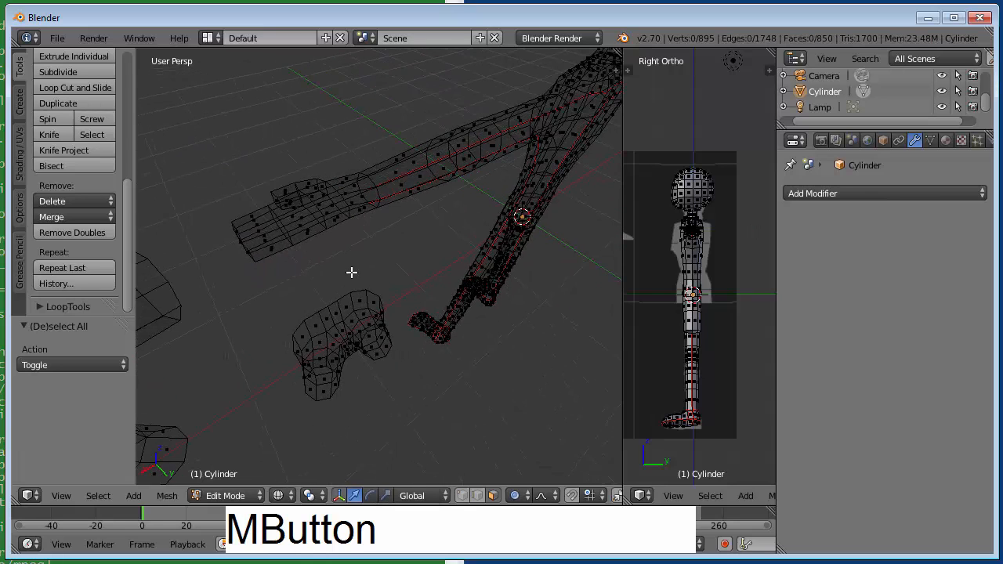
key("z")
scroll(352, 272, "up", 3)
scroll(352, 273, "down", 3)
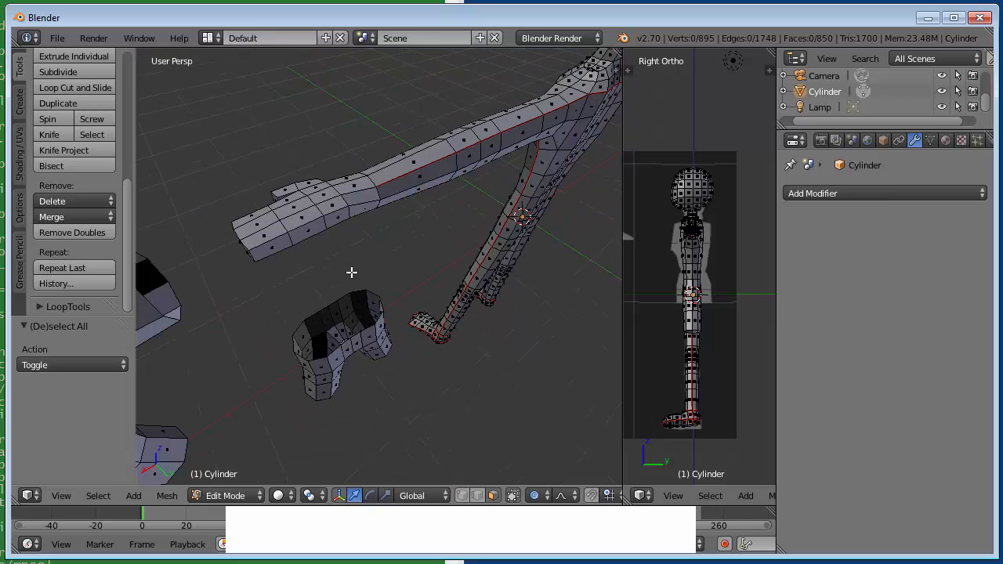
- Return to edge selection and mark the edge loop around this hand's wrist as a seam again
middle_click_drag(370, 240, 341, 275)
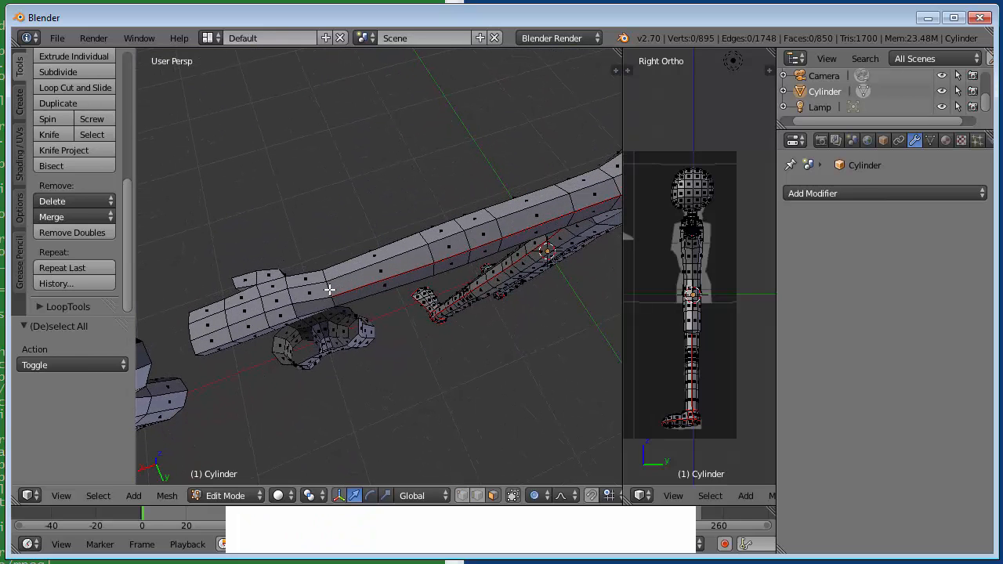
right_click(329, 289, "alt")
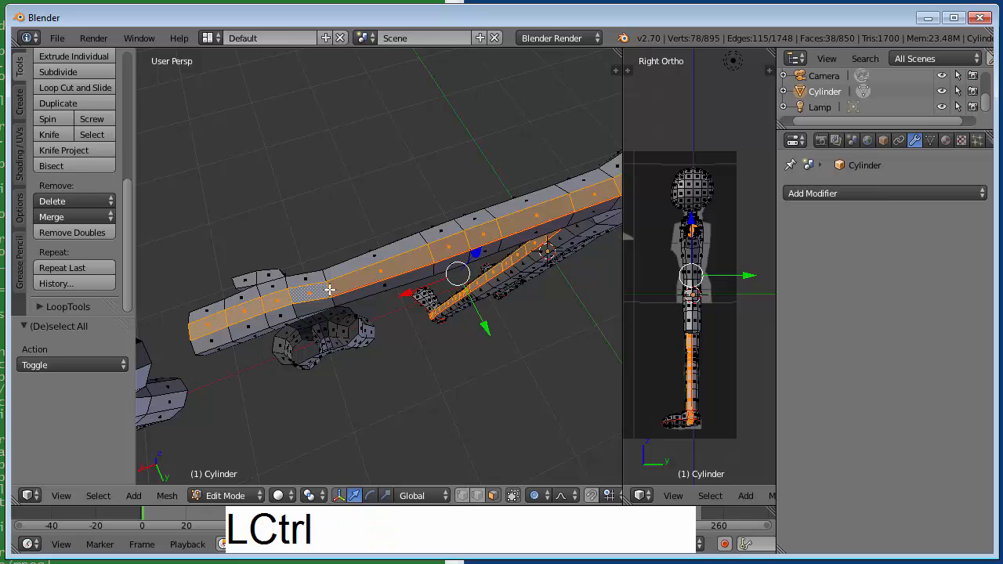
key("ctrl+Tab")
key("e")
right_click(327, 291)
right_click(327, 290, "alt")
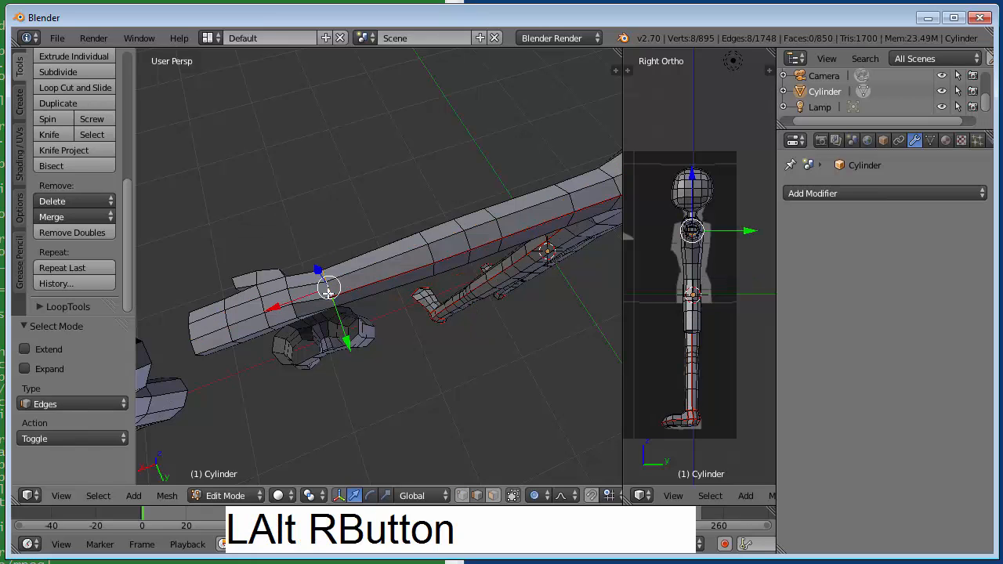
key("ctrl+e")
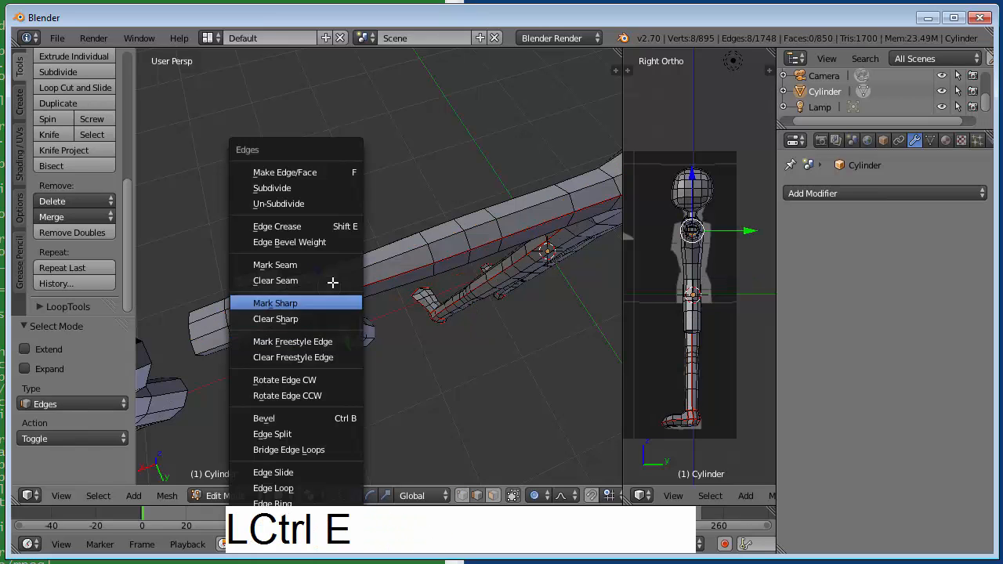
left_click(306, 265)
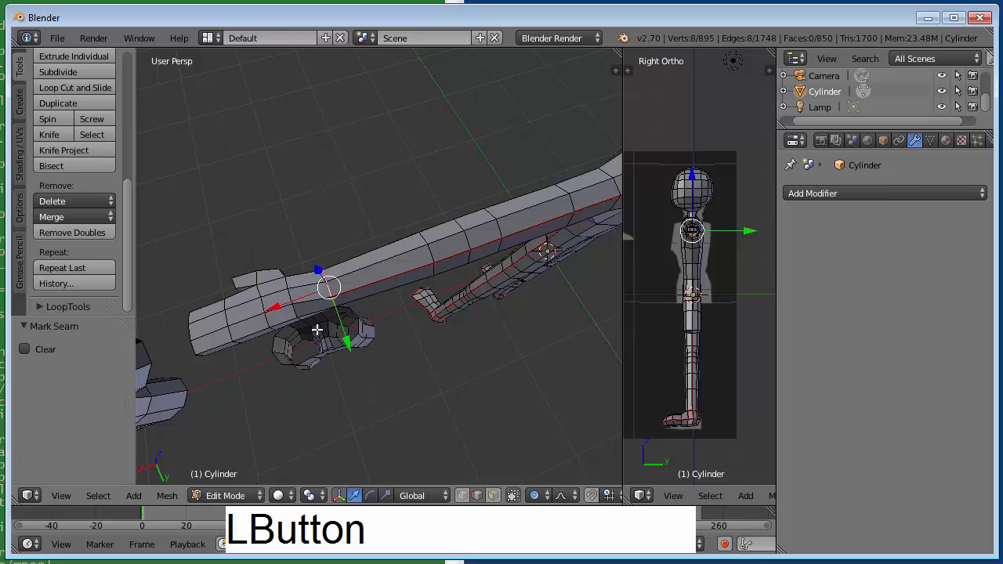
- Select the edges outlining the hand from the wrist around the fingertips and thumb back to the wrist, and mark them as a seam
middle_click_drag(316, 330, 348, 292)
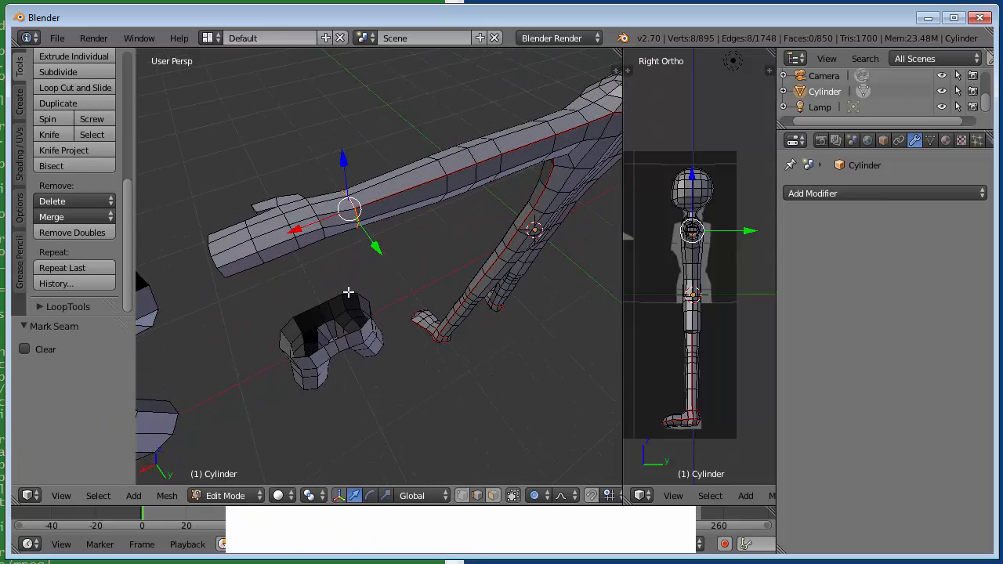
right_click(307, 237, "shift")
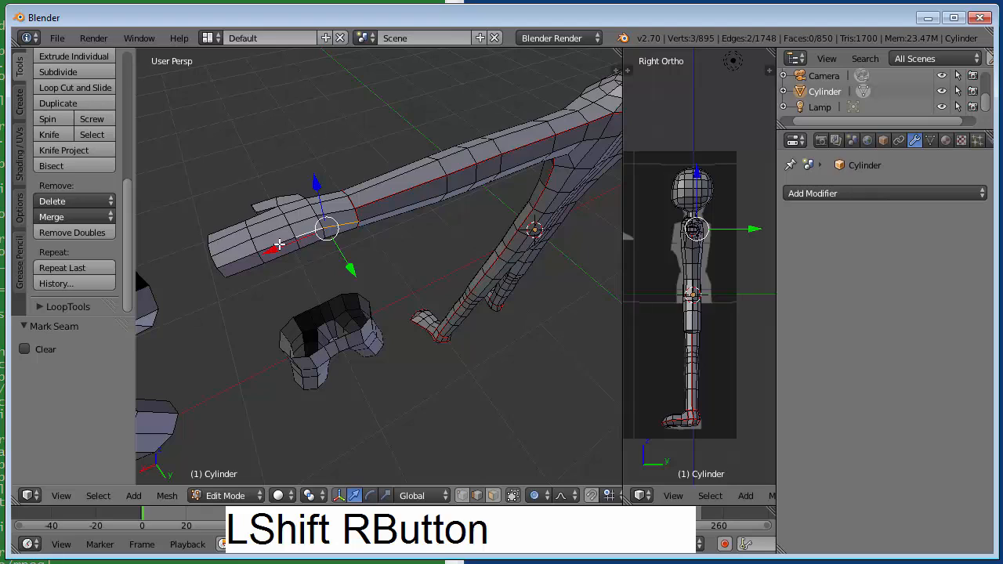
right_click(222, 263, "shift")
right_click(218, 265, "shift")
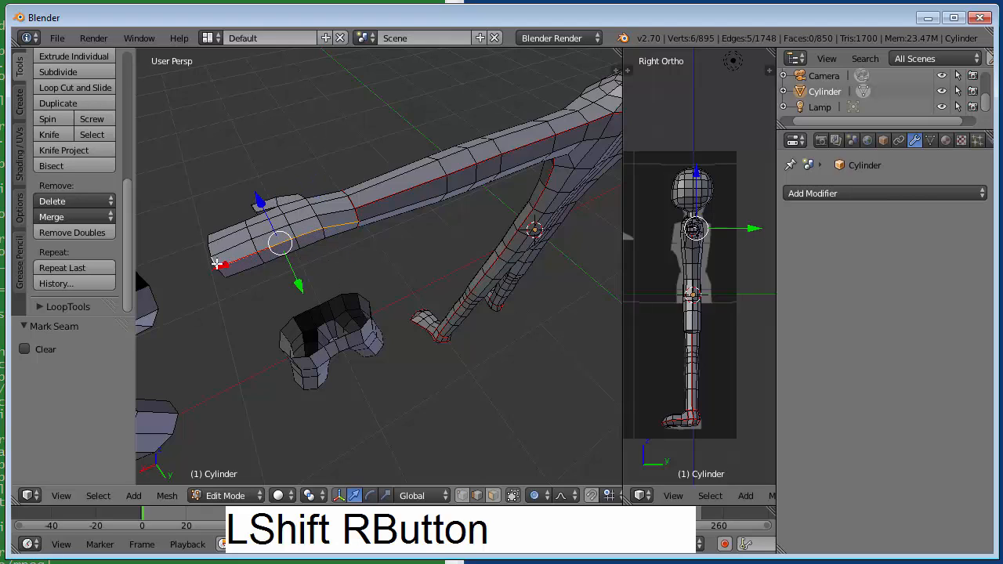
right_click(208, 248, "shift")
right_click(208, 238, "shift")
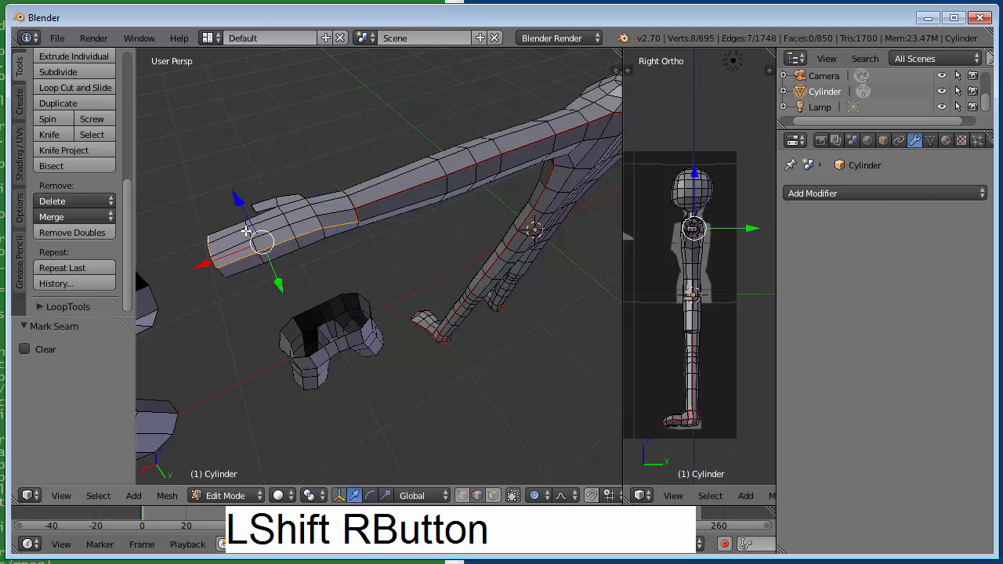
middle_click_drag(206, 227, 295, 219)
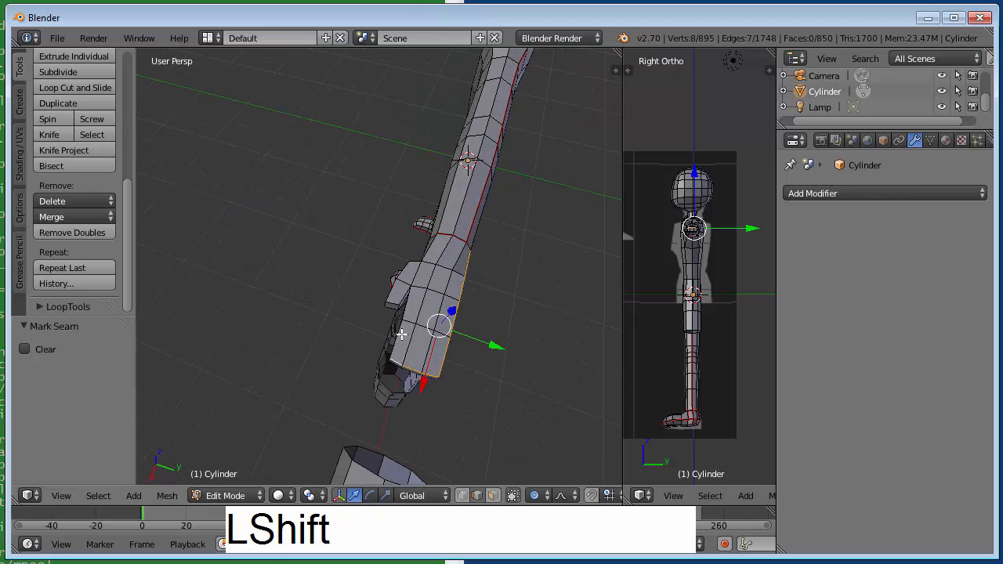
right_click(412, 312, "shift")
right_click(409, 302, "shift")
right_click(404, 298, "shift")
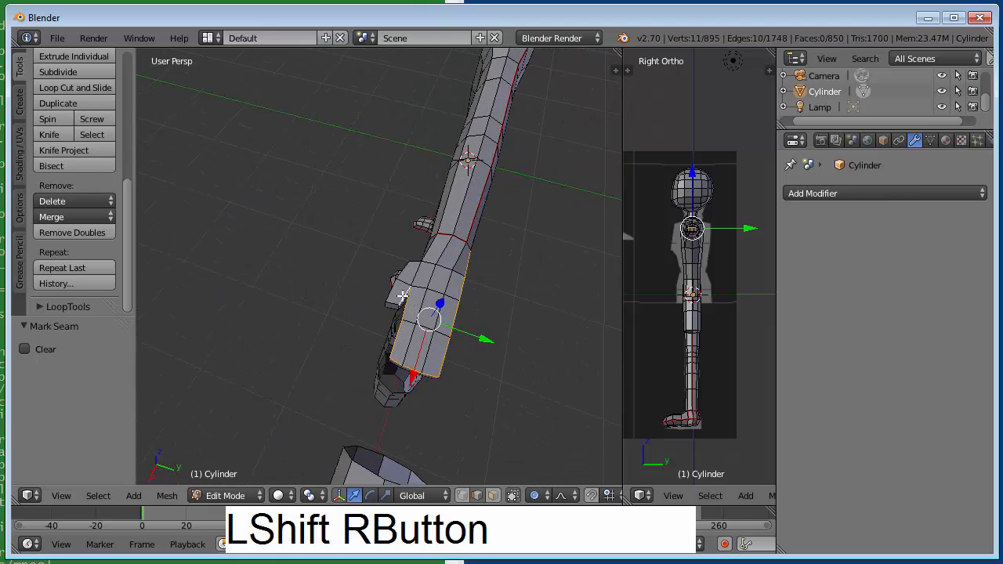
right_click(391, 302, "shift")
right_click(391, 291, "shift")
right_click(402, 274, "shift")
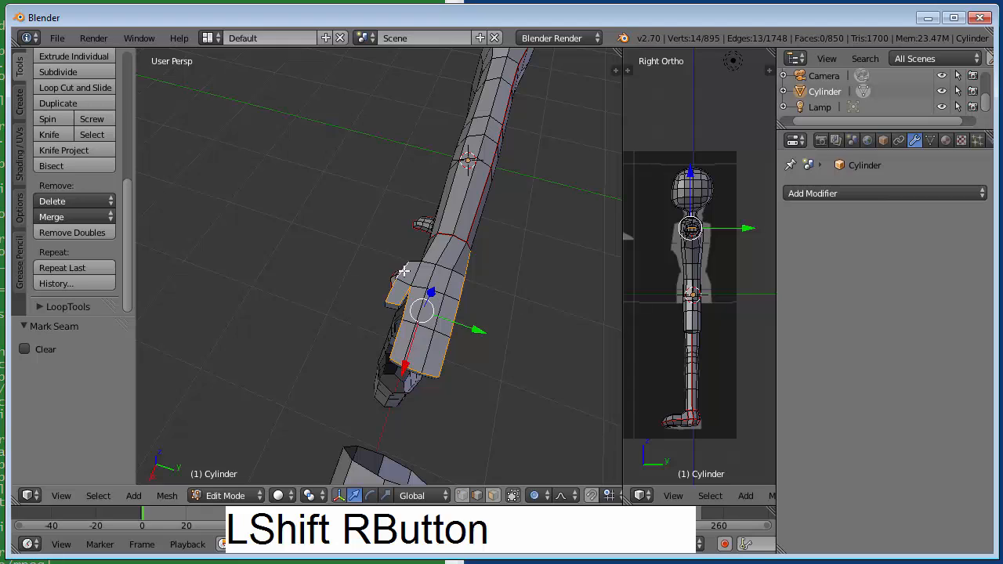
right_click(416, 264, "shift")
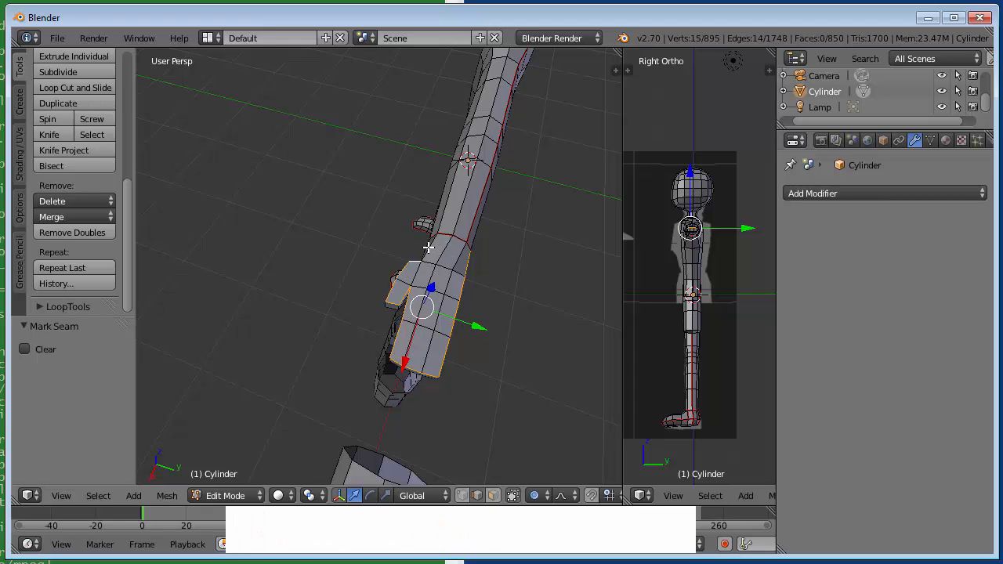
right_click(434, 247, "shift")
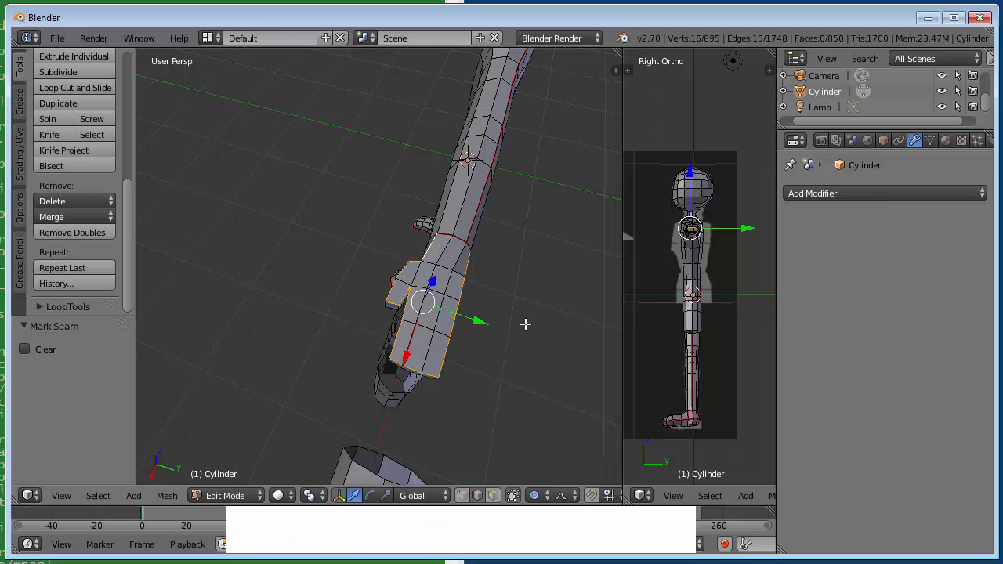
key("ctrl+e")
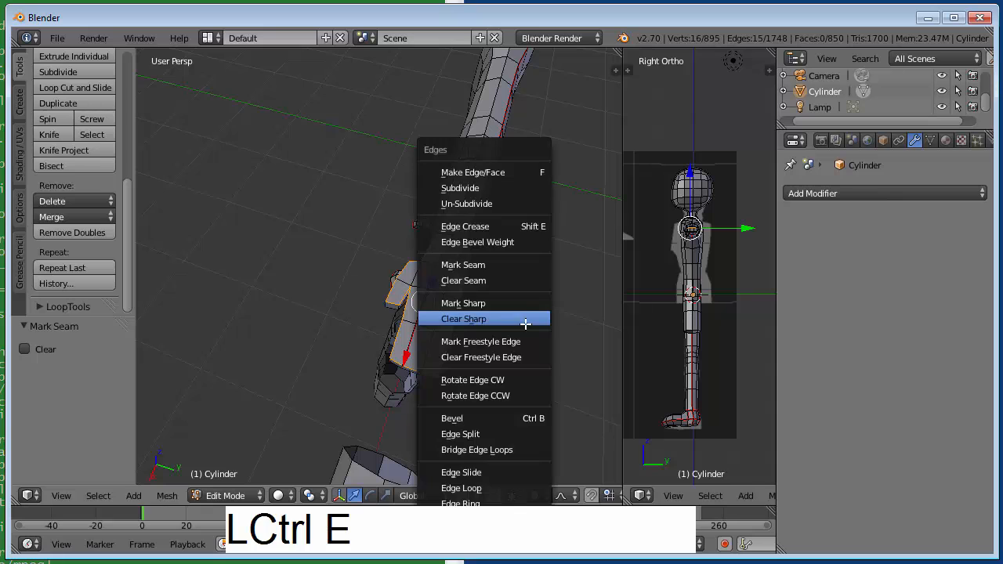
left_click(516, 264)
- Select the short vertical edges at the corners of this hand's fingertips and thumb, and mark them as a seam
middle_click_drag(513, 349, 506, 287)
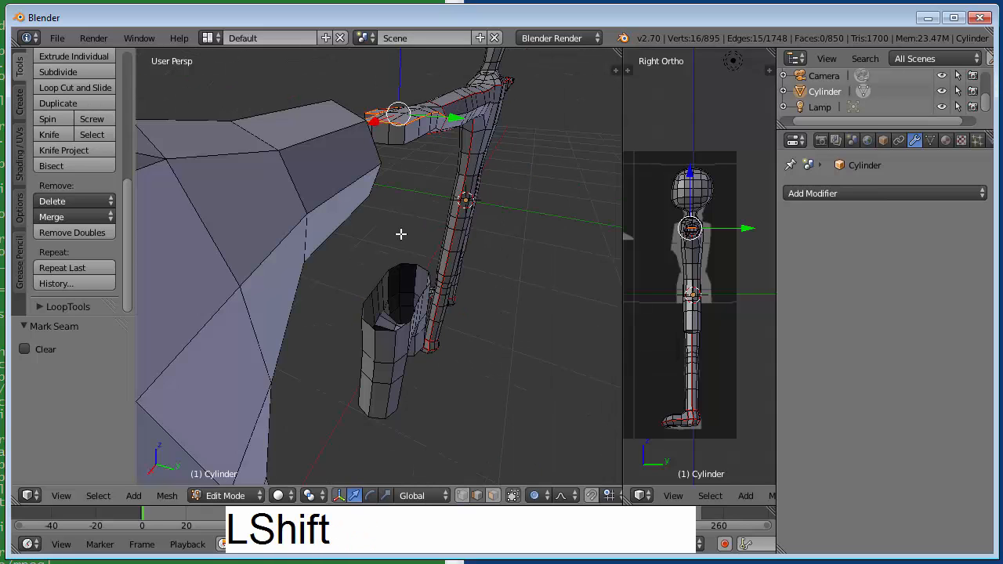
scroll(468, 211, "up", 2)
middle_click_drag(510, 162, 510, 211, "shift")
right_click(424, 146)
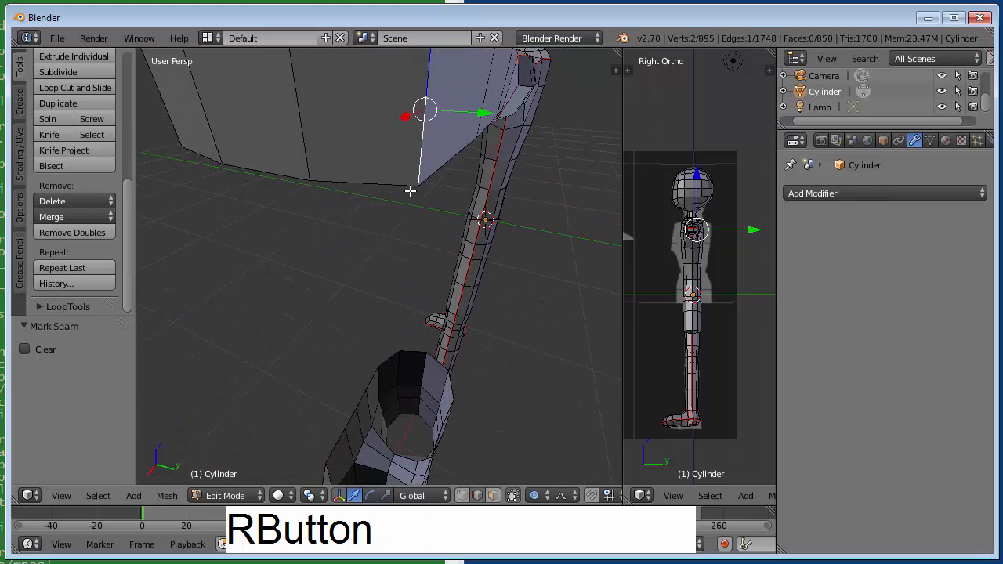
middle_click_drag(466, 172, 482, 178)
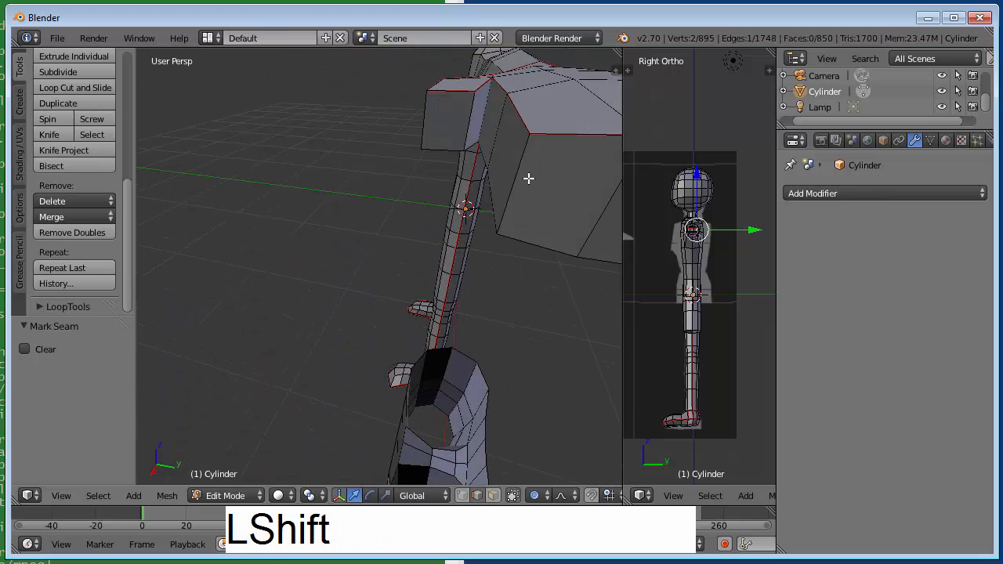
right_click(516, 179, "shift")
right_click(481, 119, "shift")
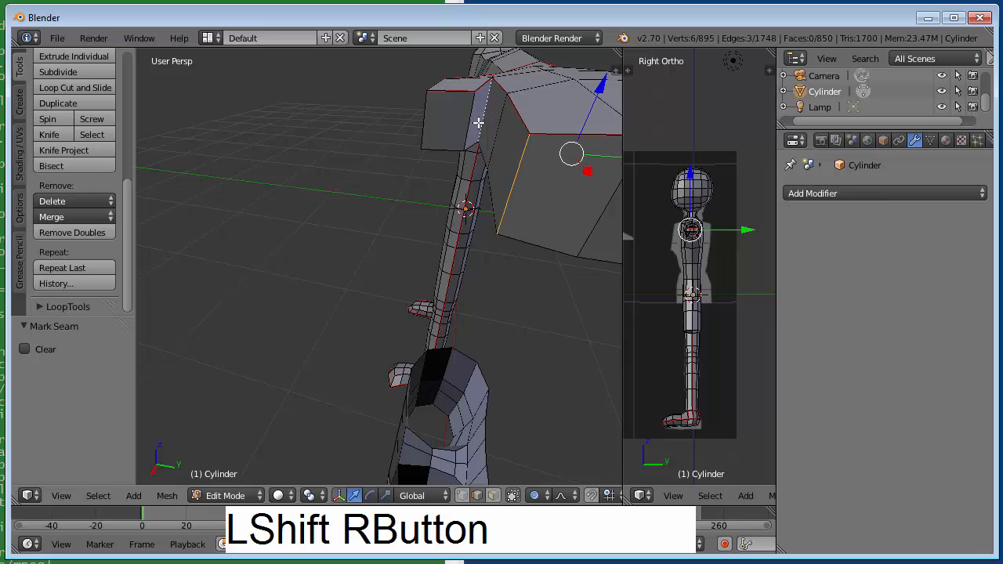
right_click(467, 122, "shift")
right_click(424, 123, "shift")
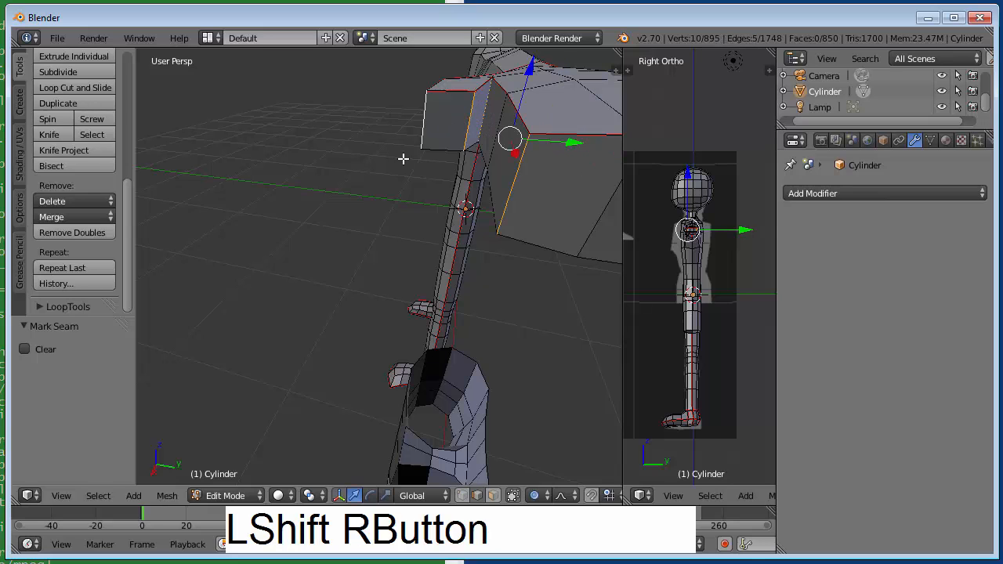
middle_click_drag(367, 128, 589, 143)
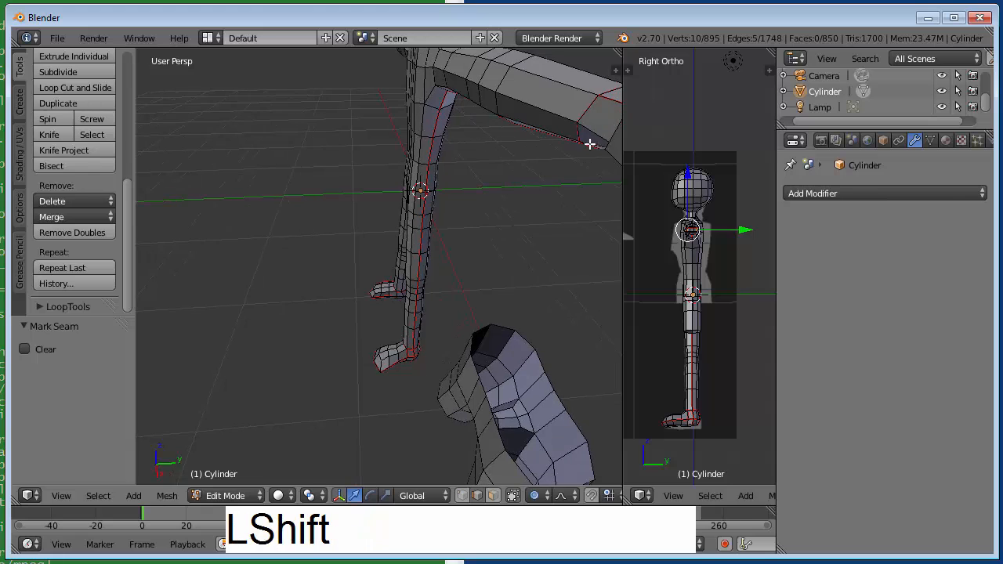
right_click(559, 187, "shift")
key("ctrl+e")
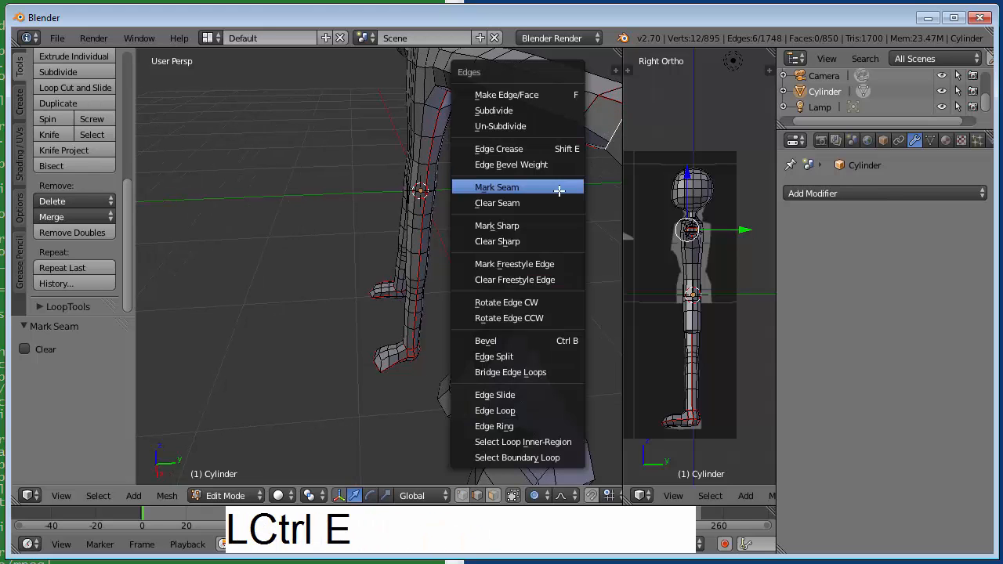
left_click(559, 191)
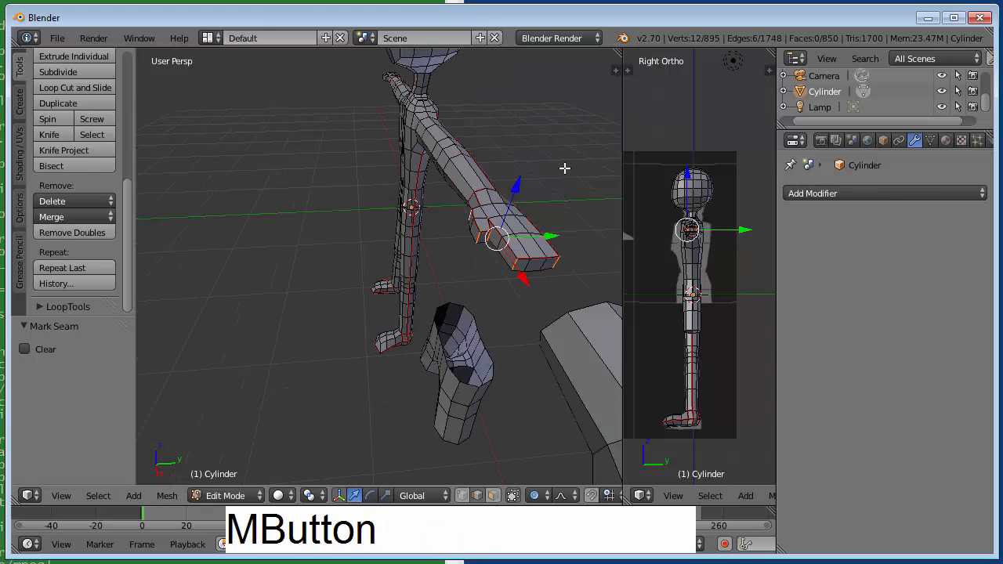
- Select an edge on the opposite hand's fingers and centre the view on it
middle_click_drag(564, 167, 423, 196)
scroll(431, 195, "up", 2)
middle_click_drag(454, 126, 222, 311, "shift")
scroll(330, 301, "up", 2)
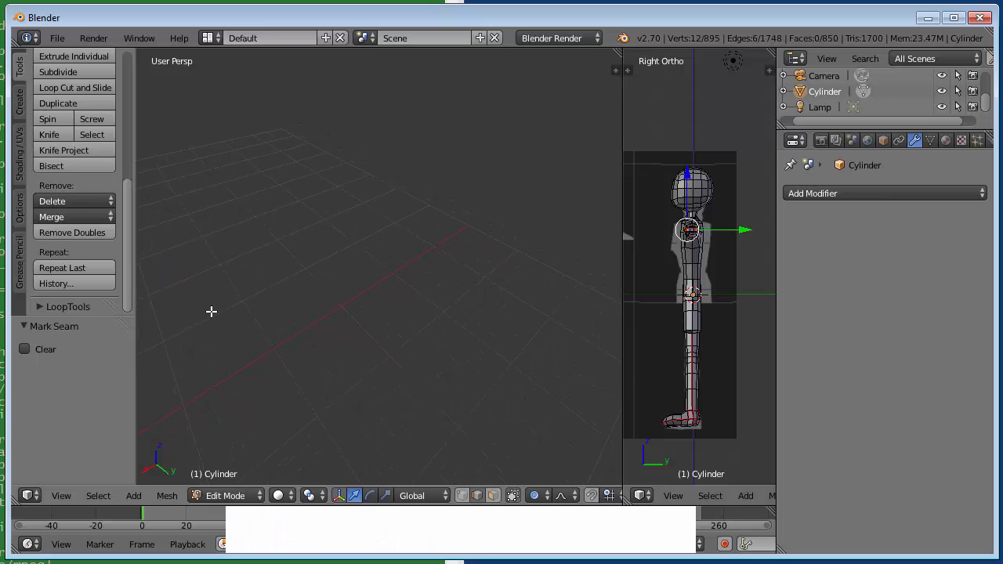
scroll(213, 301, "down", 2)
right_click(168, 275)
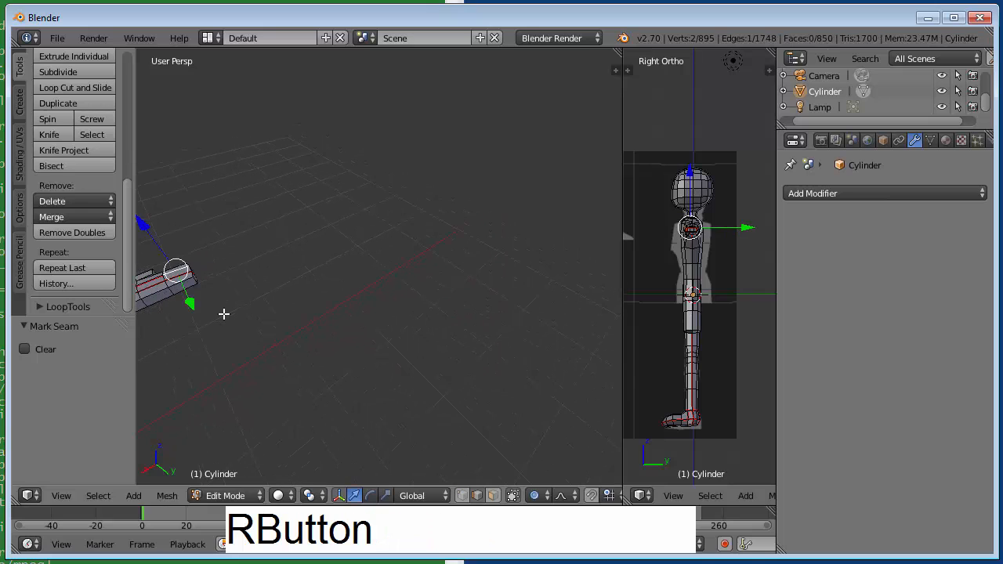
key("KP_Decimal")
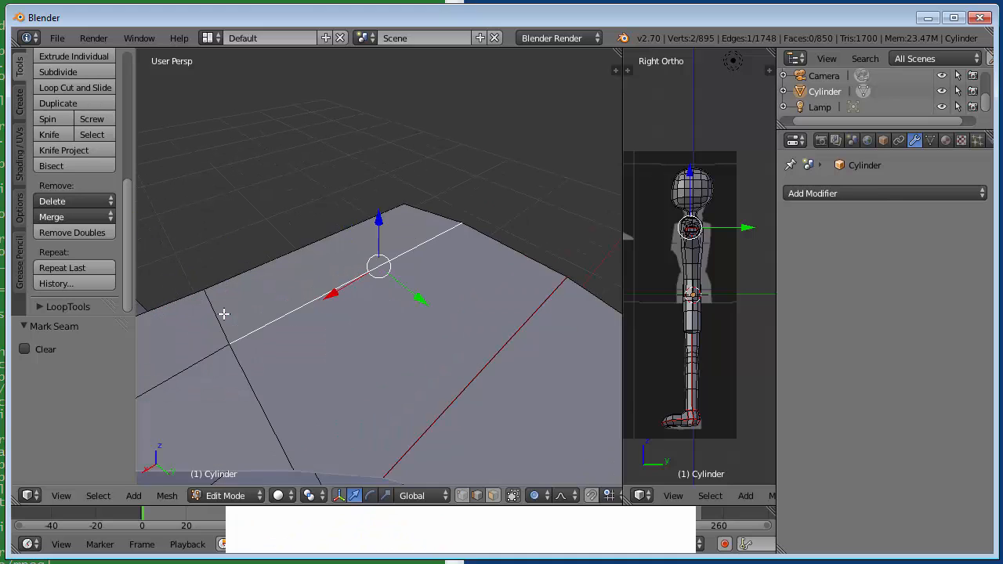
middle_click_drag(223, 313, 286, 352)
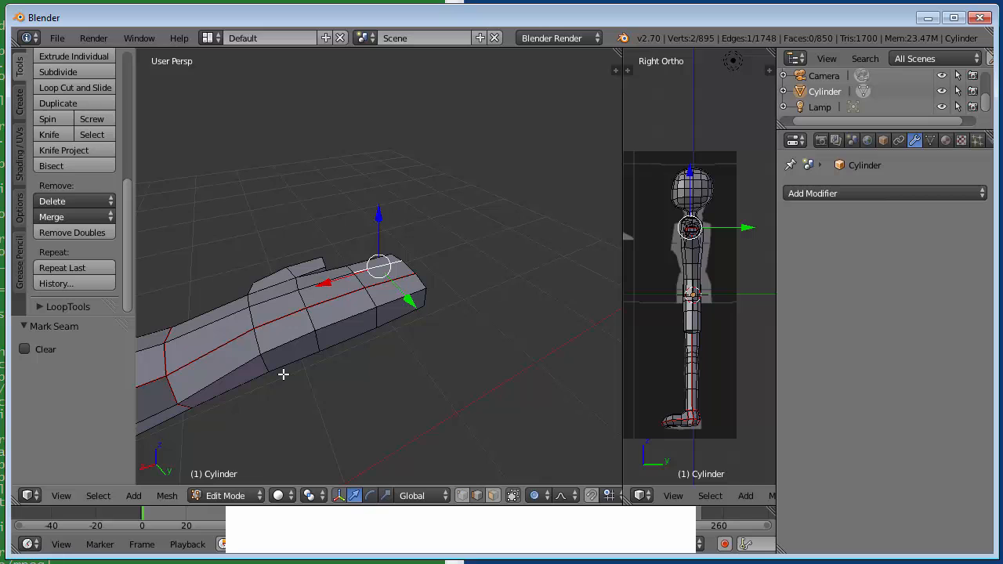
- Switch to wireframe display and face selection mode
key("z")
middle_click_drag(284, 376, 312, 395)
key("ctrl+Tab")
key("f")
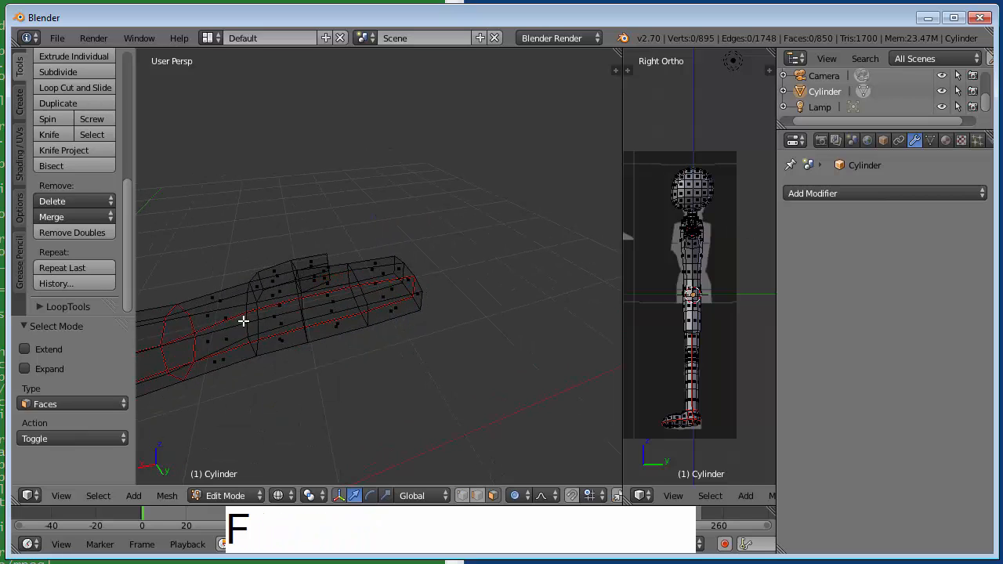
middle_click_drag(204, 268, 213, 265)
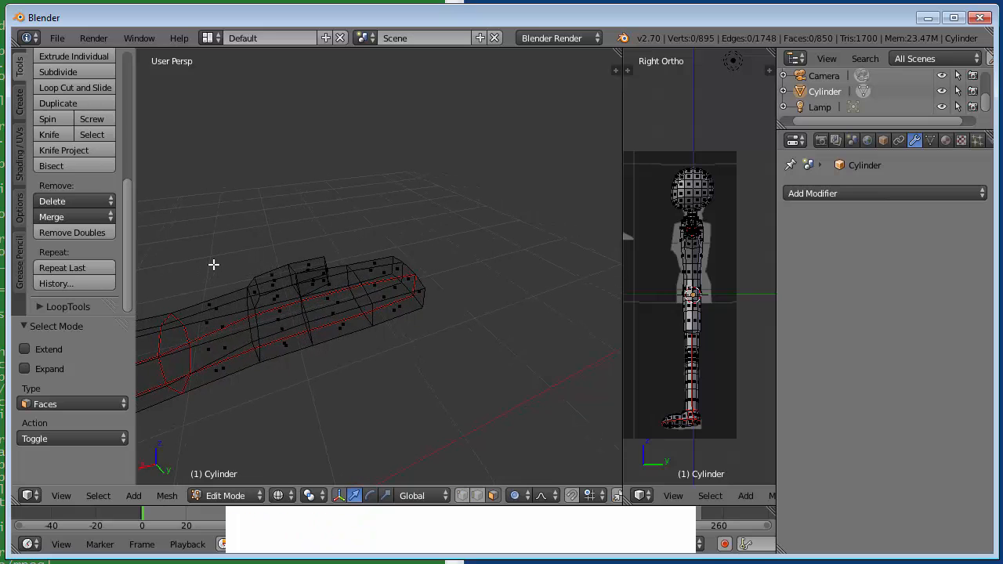
key("b")
left_click_drag(195, 269, 429, 395)
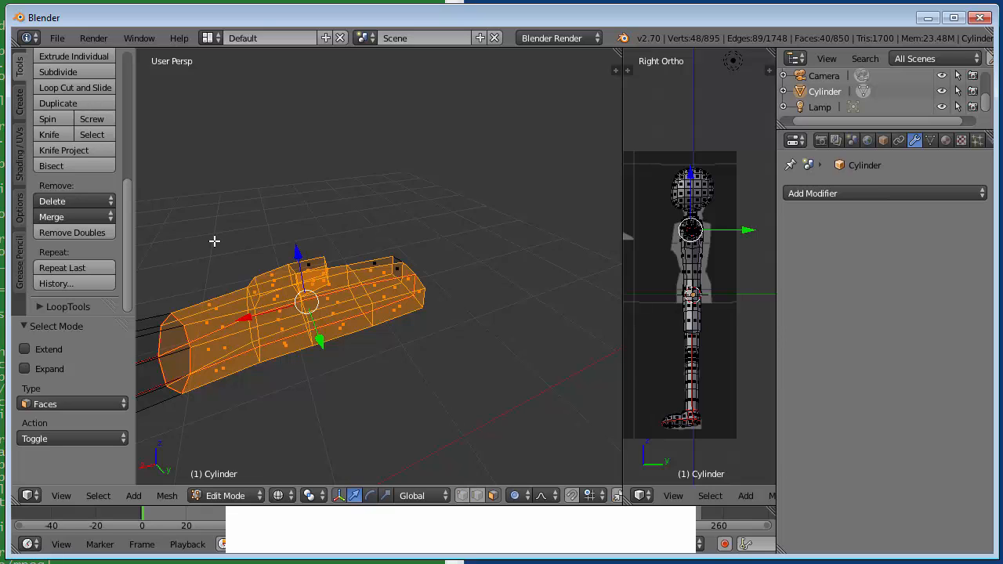
key("a")
- Box-select all the faces of this hand up to the wrist, clear their seams and clear the selection
key("b")
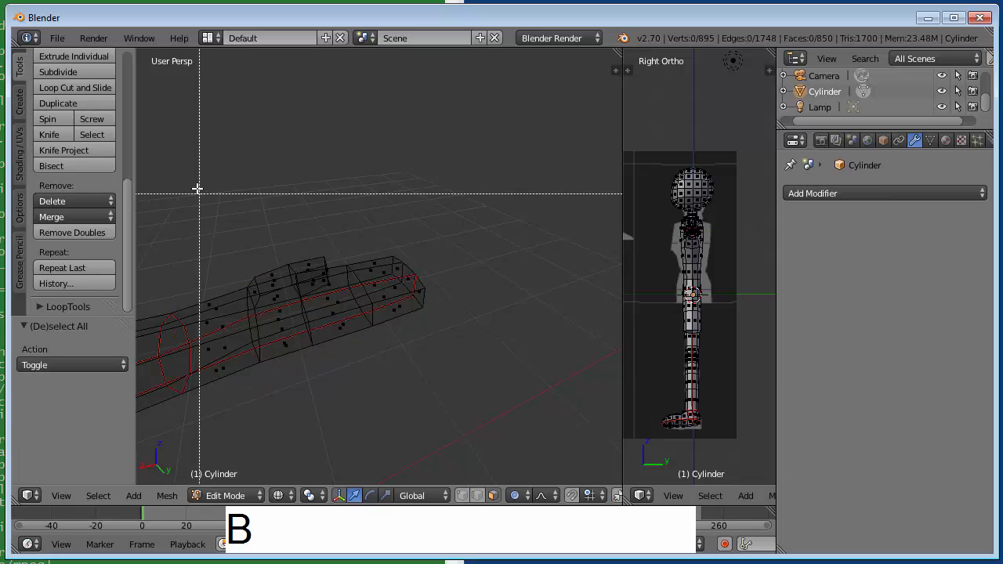
left_click_drag(192, 180, 482, 427)
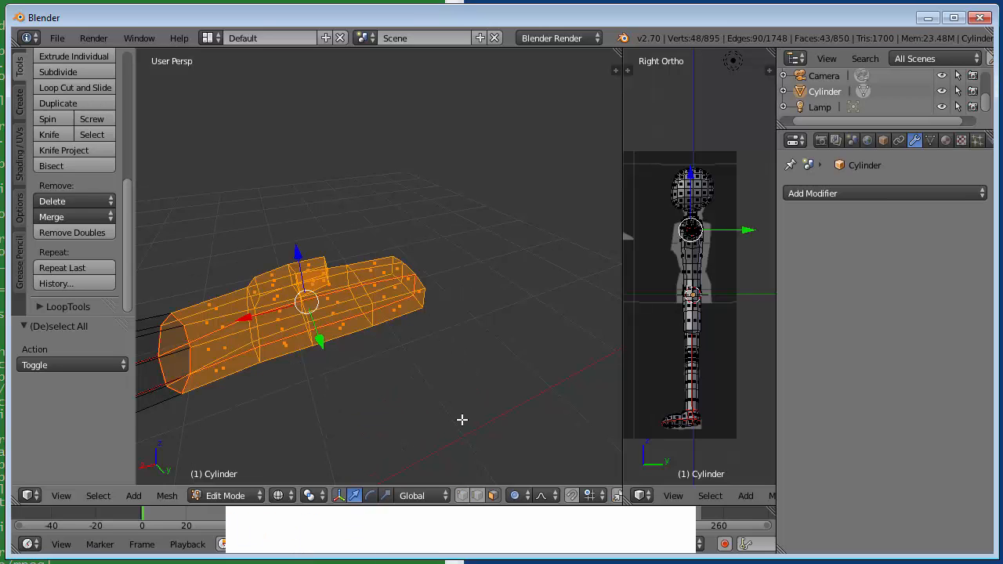
key("ctrl+e")
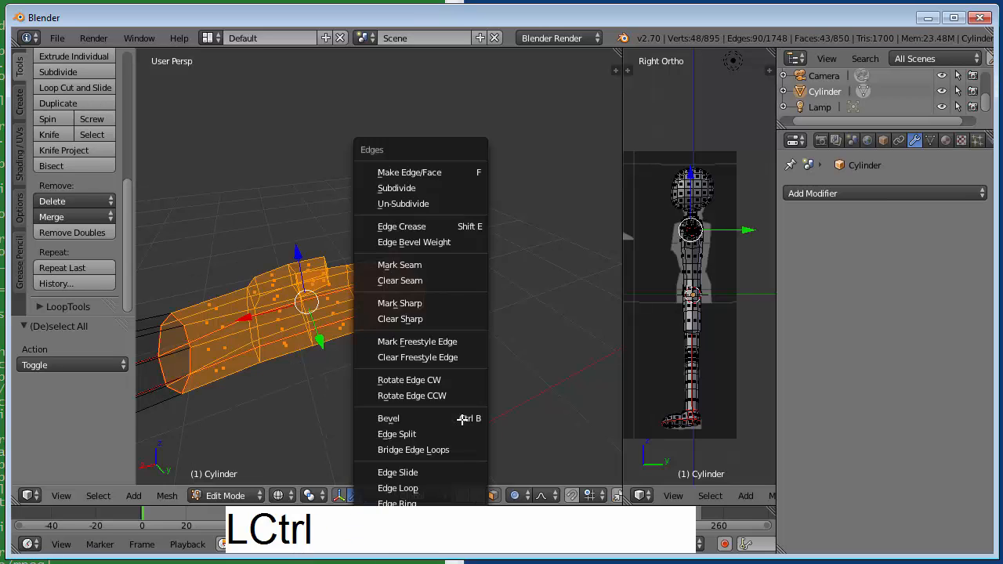
left_click(442, 281)
key("a")
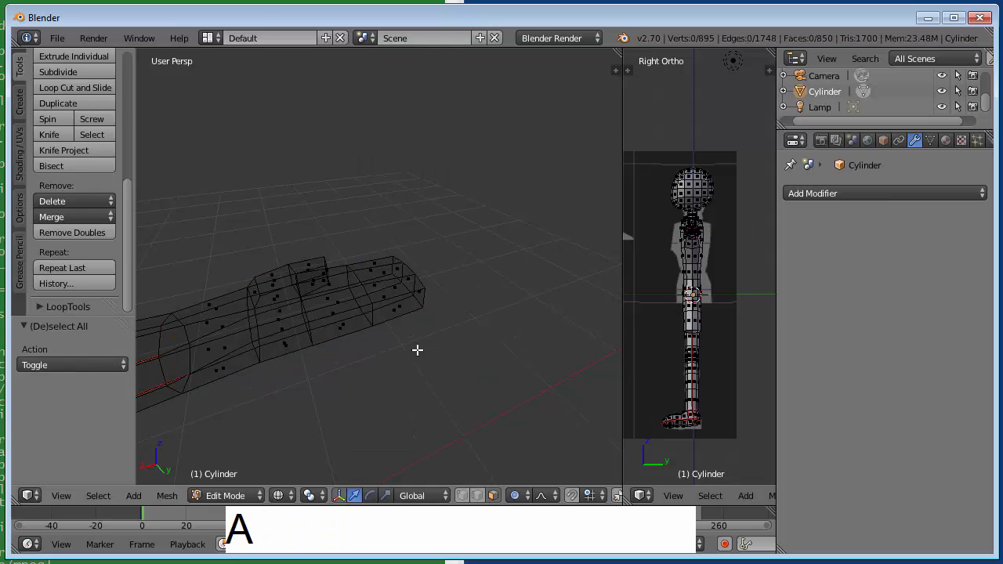
- Return to solid display and edge selection mode, and select the edge loop around this hand's wrist
middle_click_drag(330, 365, 334, 360)
key("z")
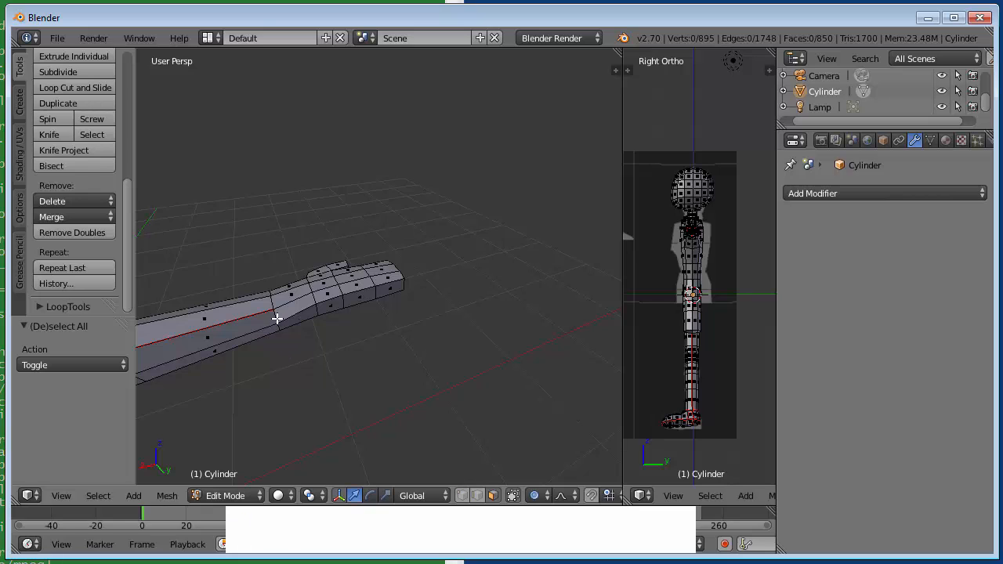
key("ctrl+Tab")
key("e")
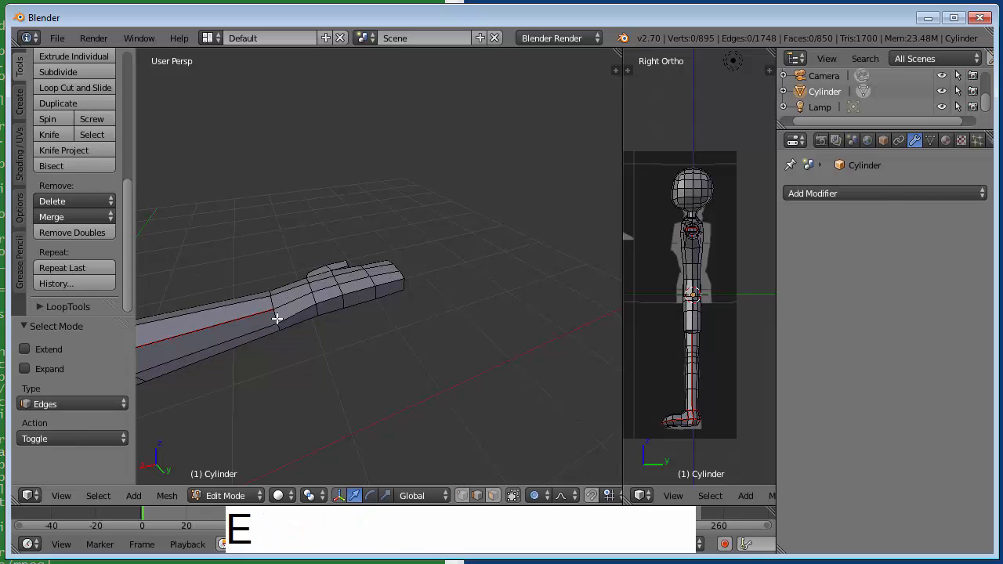
right_click(276, 318, "alt")
- Add the edges running from the wrist along the outer side of the hand and across the fingertips to the selection
middle_click_drag(336, 338, 306, 348)
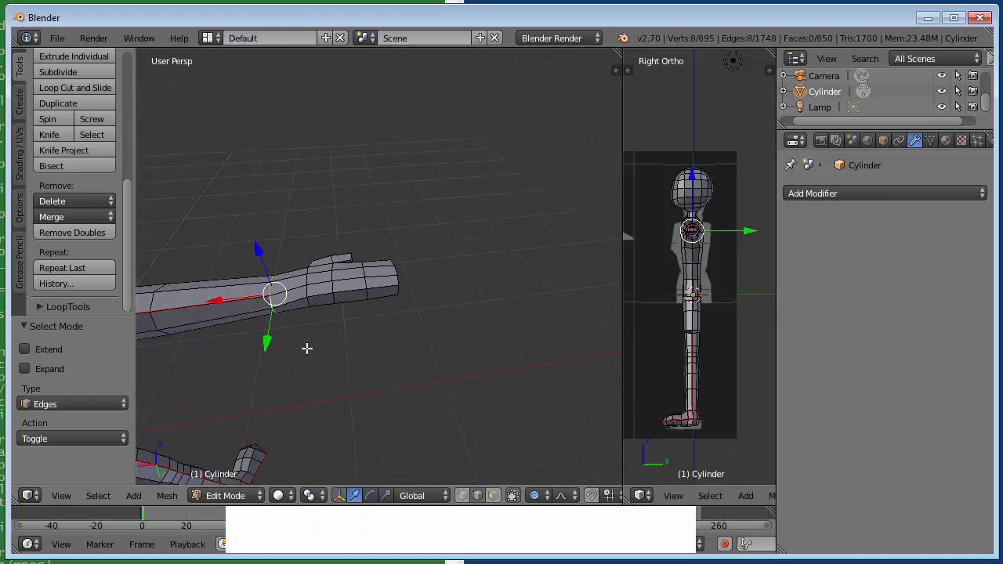
right_click(296, 294, "shift")
right_click(358, 289, "shift")
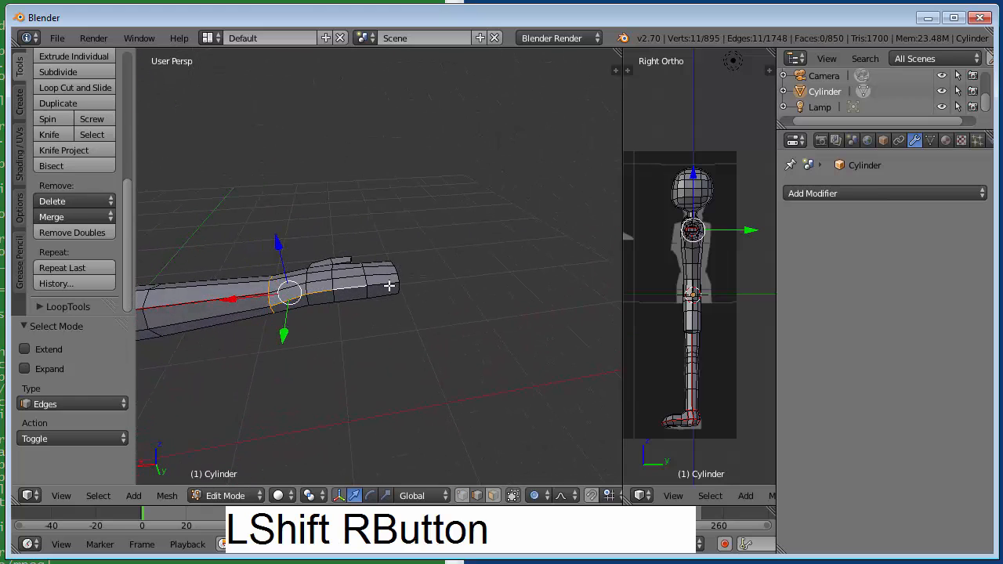
right_click(388, 285, "shift")
middle_click_drag(486, 217, 340, 273)
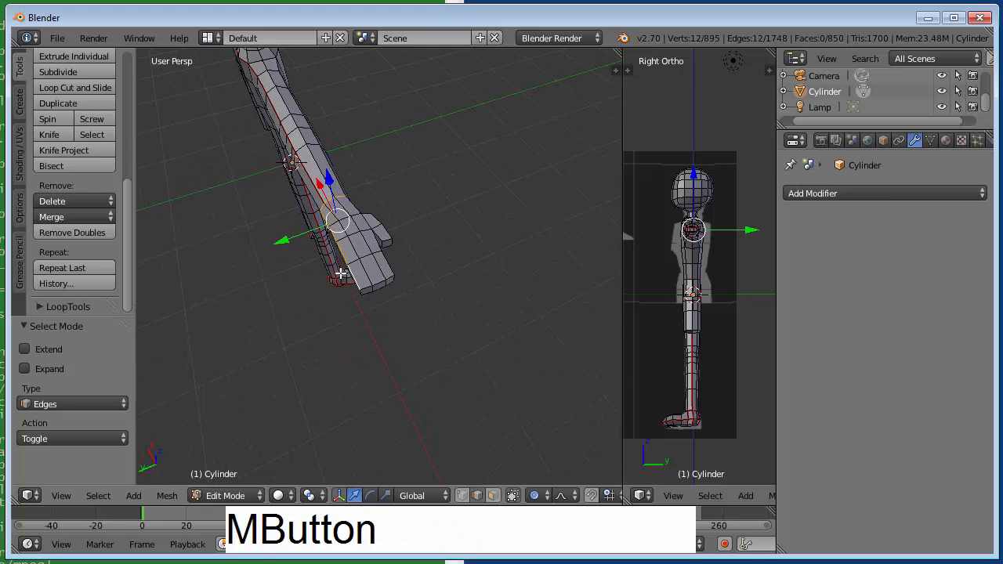
scroll(437, 318, "up", 3)
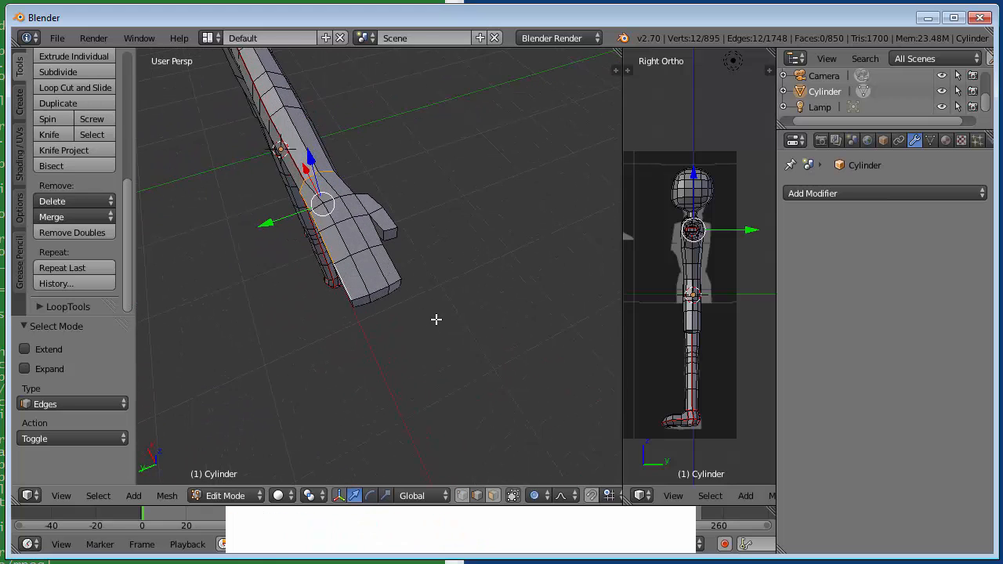
right_click(357, 302, "shift")
right_click(381, 295, "shift")
right_click(397, 280, "shift")
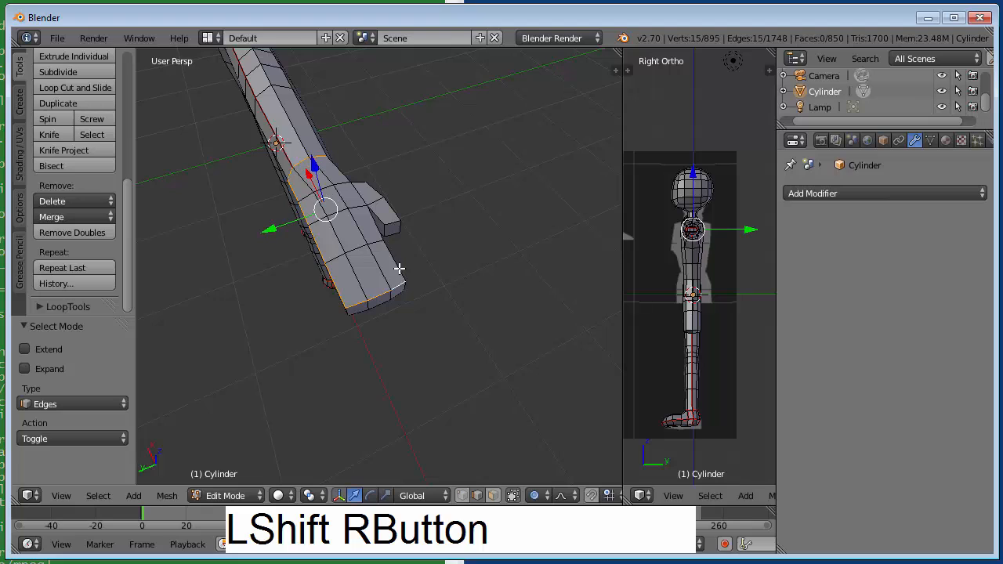
- Add the edges along the inner side of the fingers and around the thumb back to the wrist, and mark the selection as a seam
right_click(392, 255, "shift")
right_click(372, 216, "shift")
right_click(375, 211, "shift")
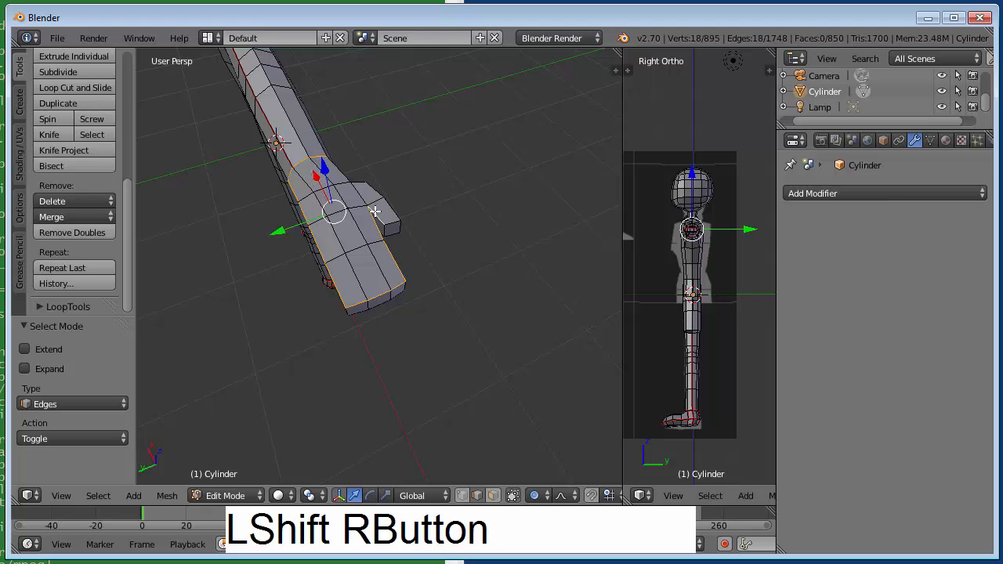
right_click(391, 219, "shift")
right_click(390, 206, "shift")
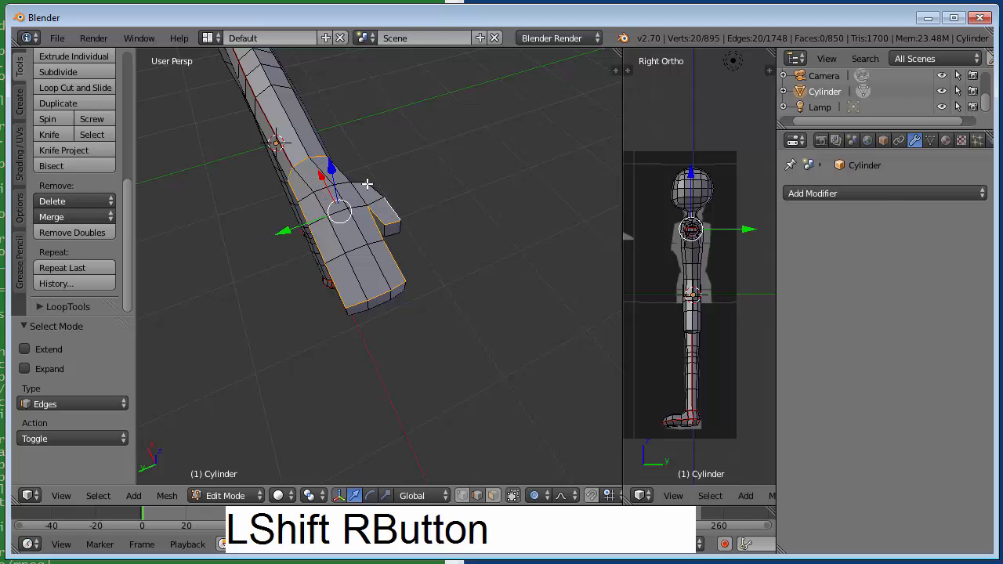
right_click(365, 185, "shift")
right_click(357, 182, "shift")
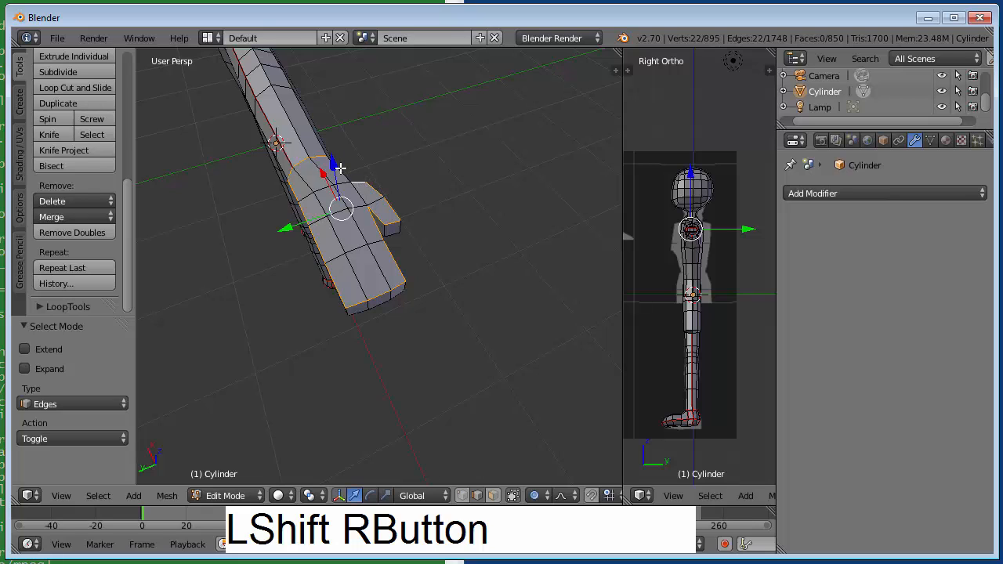
right_click(340, 167, "shift")
key("ctrl")
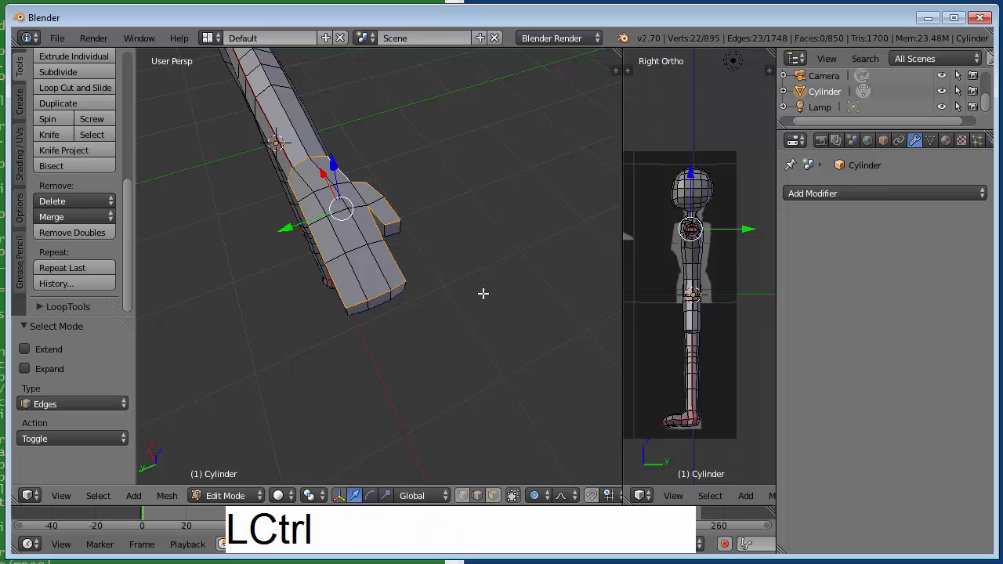
key("ctrl+e")
left_click(469, 260)
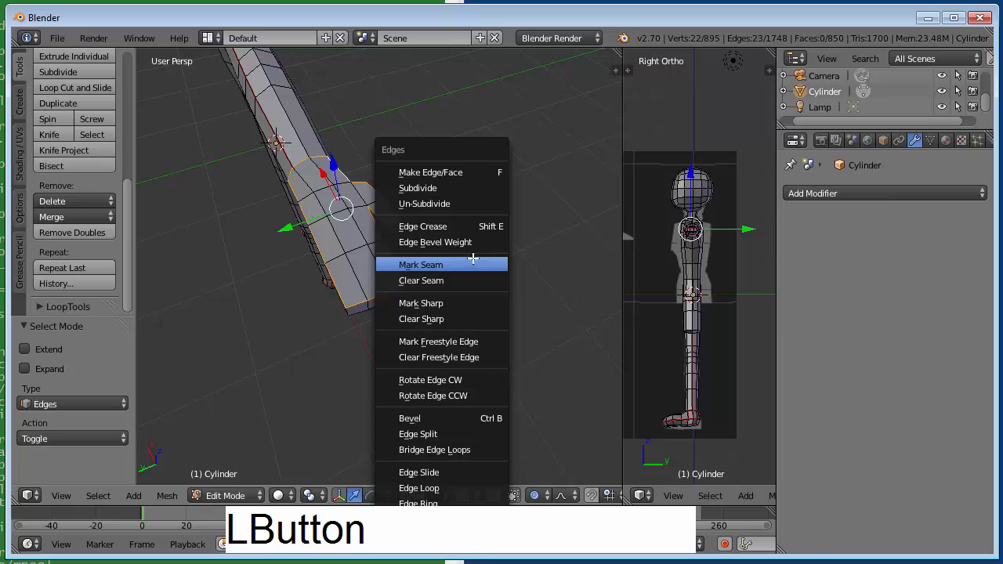
- Mark the vertical edges at the fingertip corners and on the thumb of this hand as seams, and clear the selection
middle_click_drag(492, 343, 478, 228)
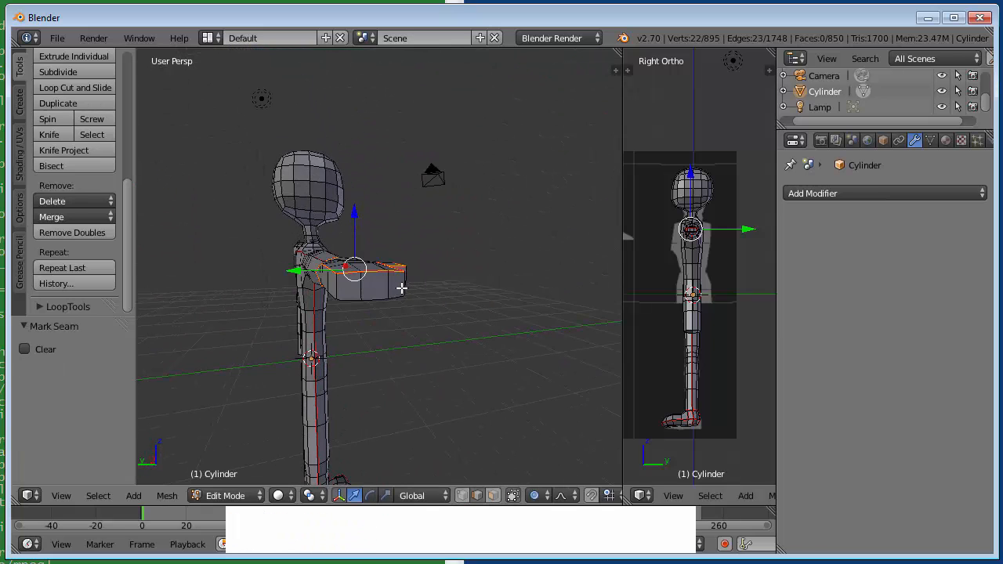
right_click(359, 291)
key("shift")
right_click(339, 289, "shift")
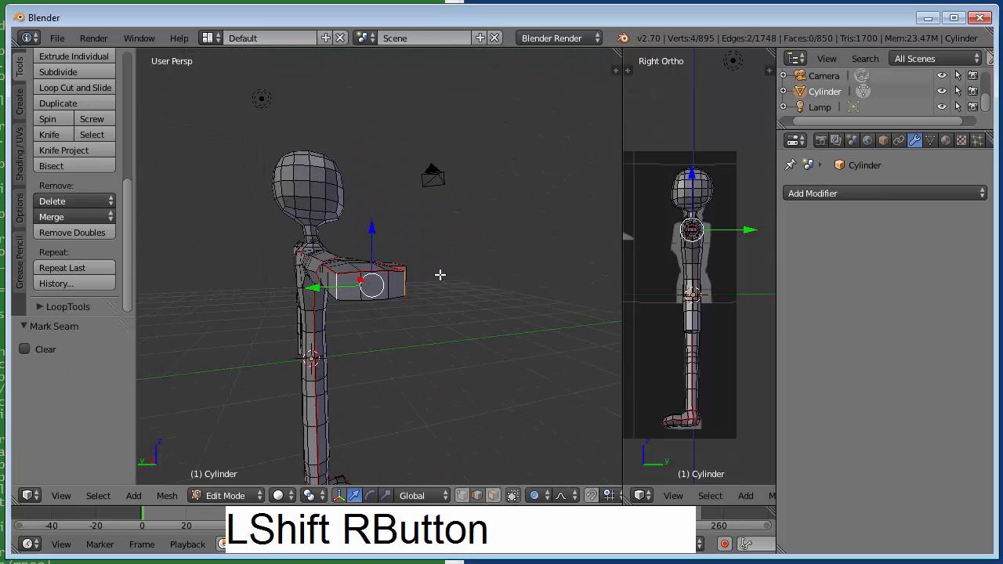
middle_click_drag(457, 249, 415, 265)
key("shift")
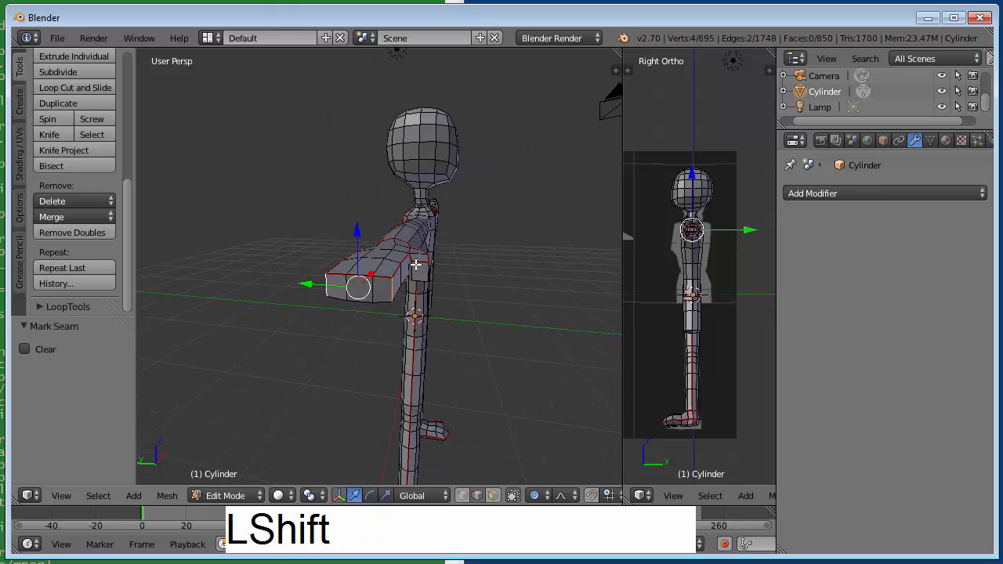
right_click(410, 271, "shift")
right_click(416, 271, "shift")
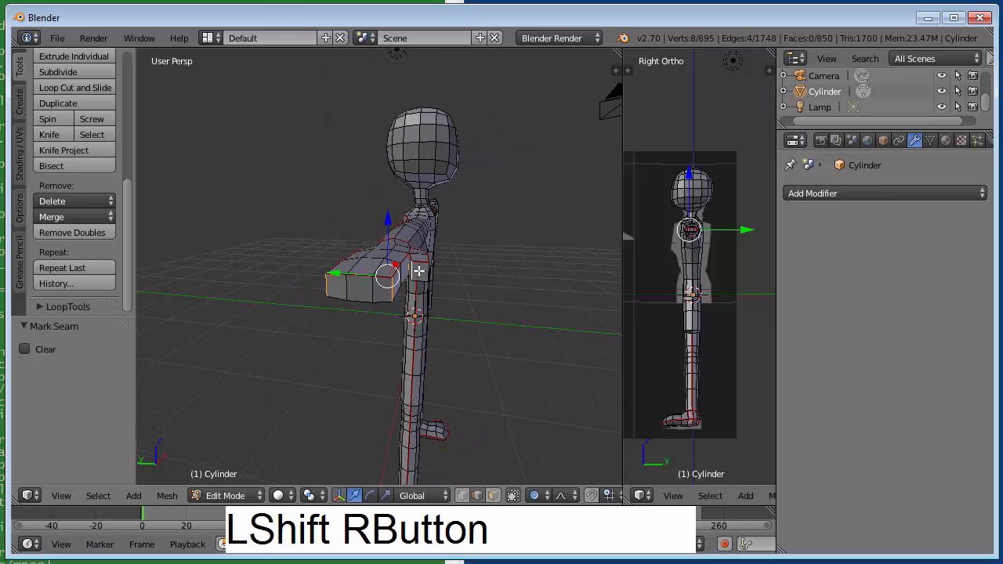
right_click(424, 270, "shift")
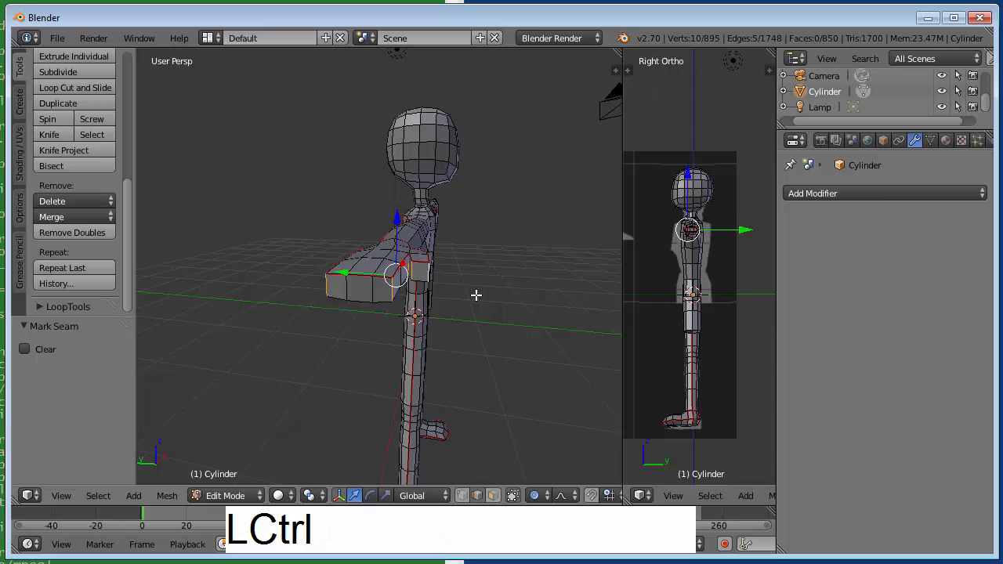
key("ctrl+e")
left_click(477, 264)
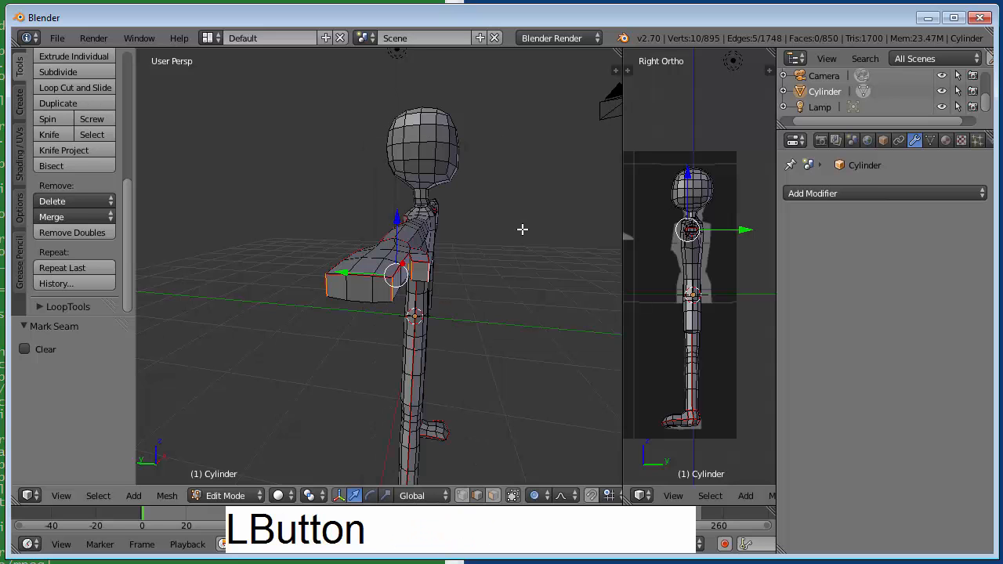
key("a")
- Select the vertical edge where the thumb meets the palm of this hand
middle_click_drag(522, 228, 376, 226)
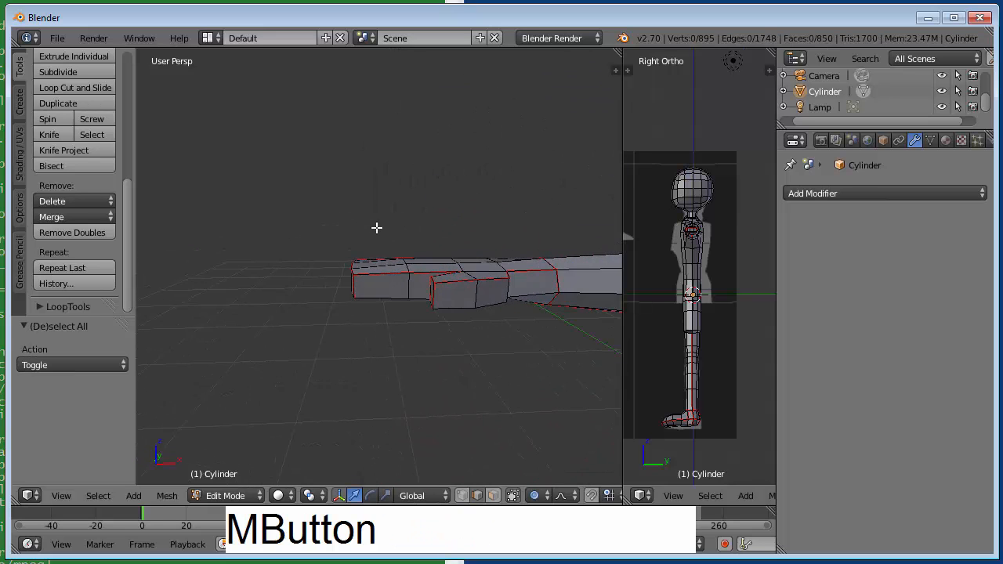
right_click(504, 287, "shift")
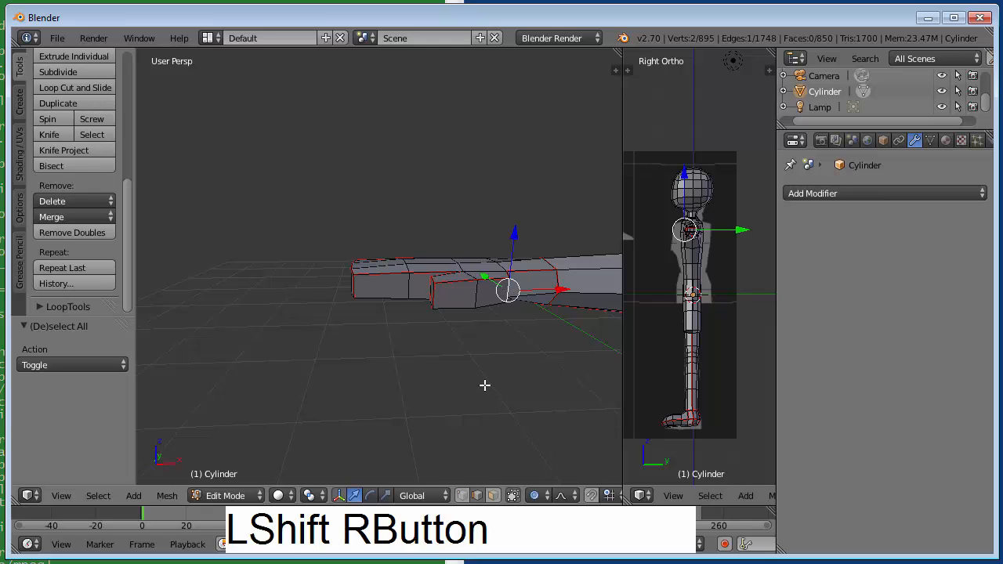
key("e")
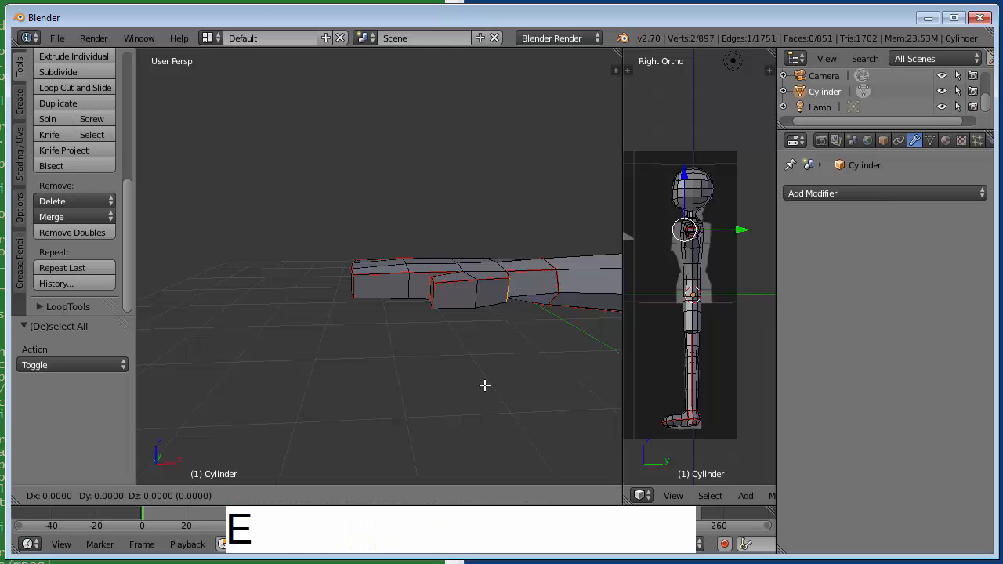
left_click(487, 352)
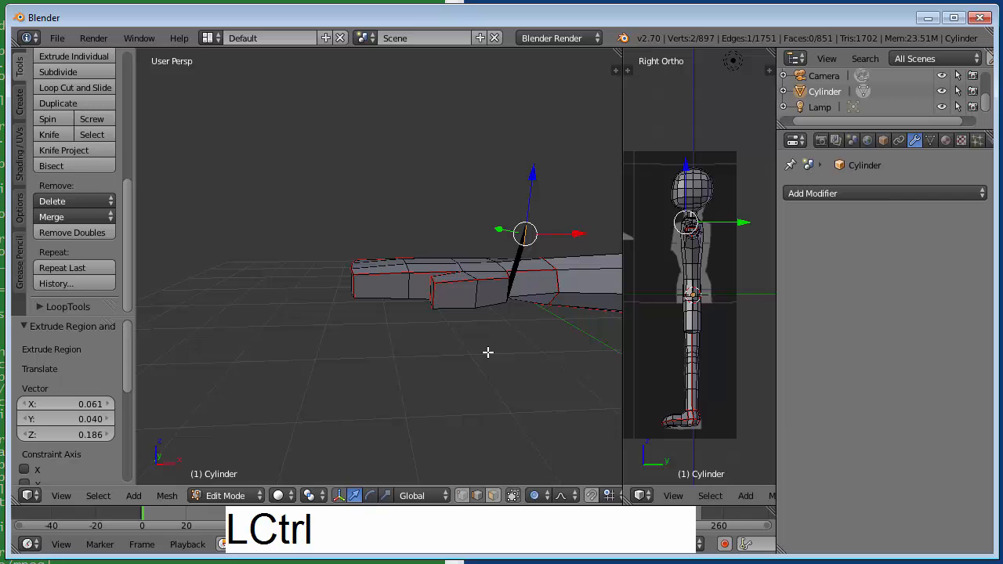
key("ctrl+z")
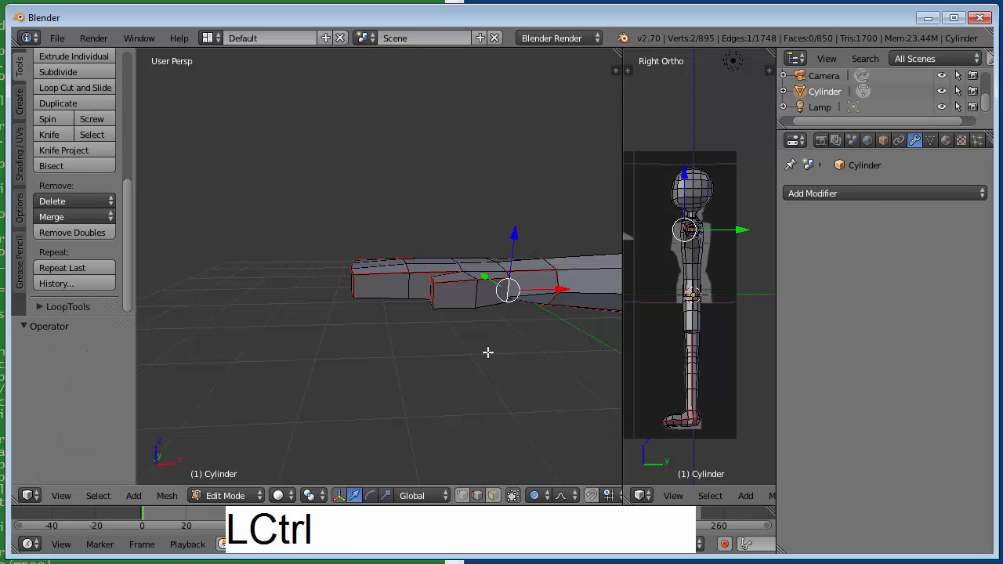
- Mark the selected edge at the base of the thumb as a seam and clear the selection
key("ctrl+e")
left_click(470, 265)
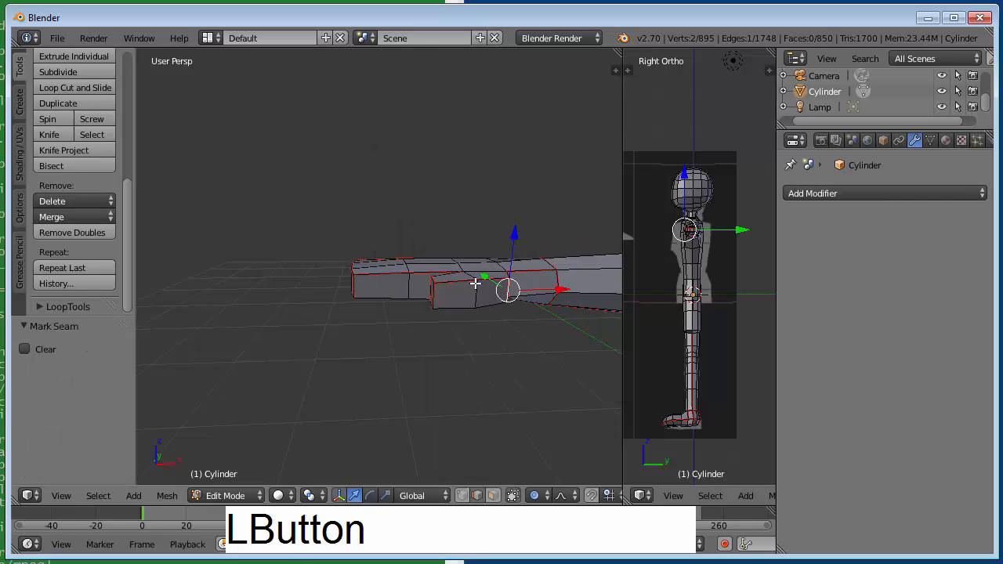
key("a")
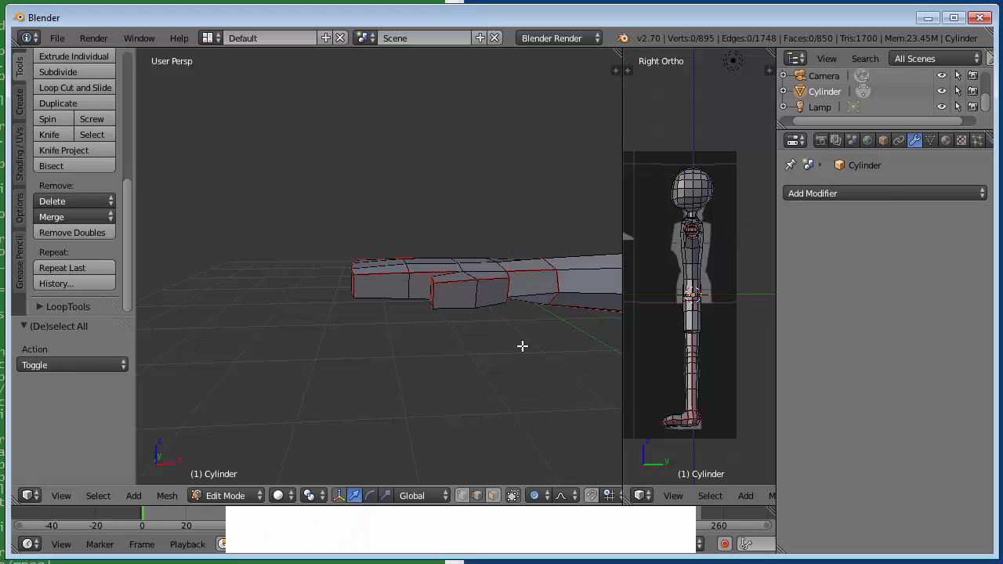
- Select the edges around one side of the base of the neck, using partial edge loop selections
middle_click_drag(522, 345, 442, 302)
scroll(441, 302, "down", 5)
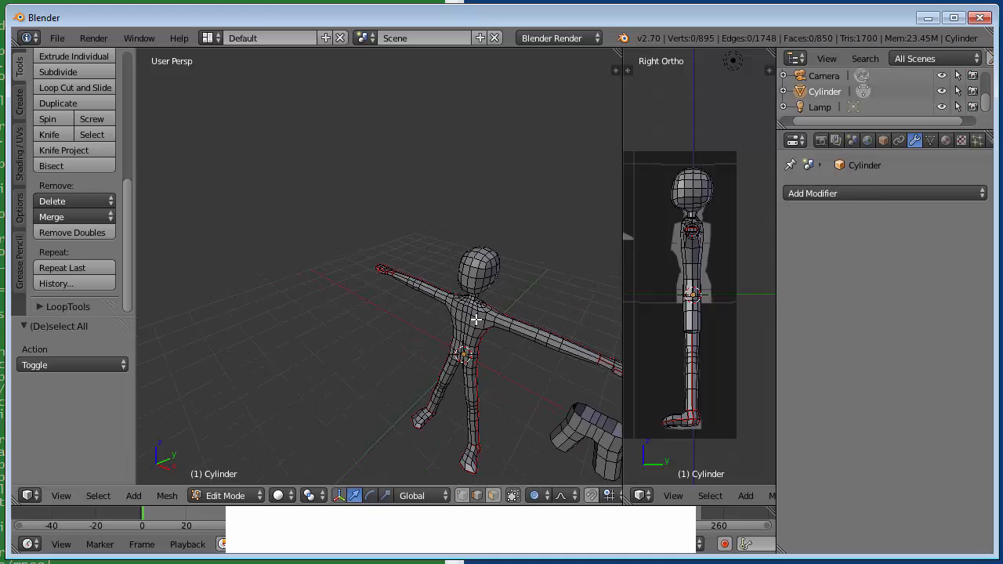
middle_click_drag(541, 297, 457, 334)
scroll(422, 352, "up", 5)
scroll(425, 350, "down", 4)
scroll(457, 333, "up", 5)
scroll(457, 333, "down", 4)
scroll(459, 334, "down", 2)
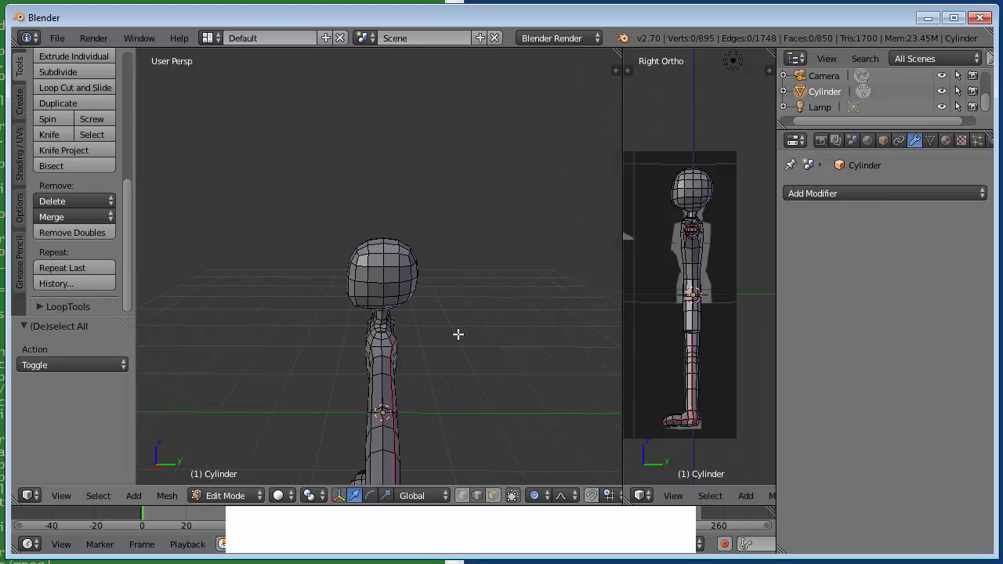
scroll(458, 334, "up", 5)
scroll(457, 334, "down", 3)
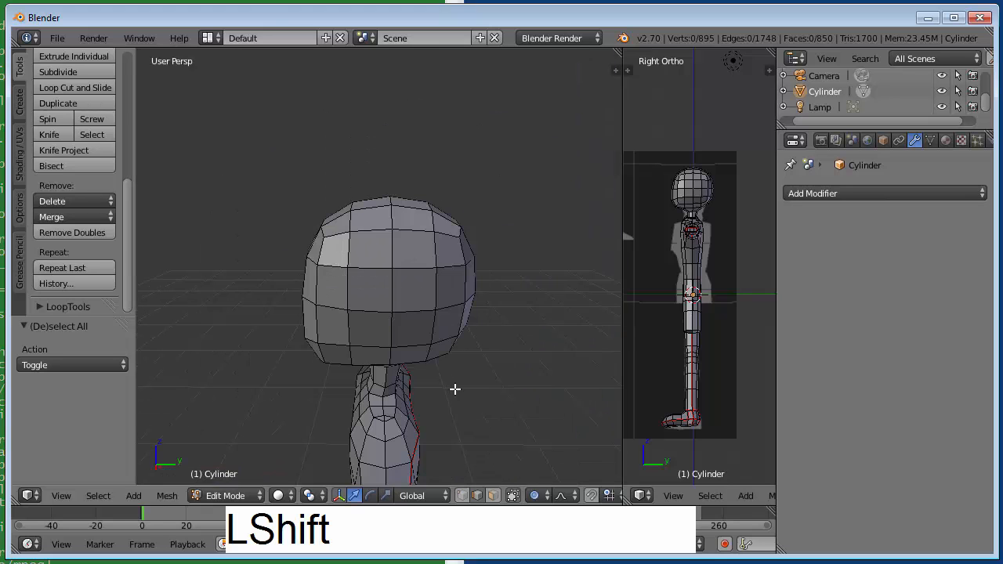
middle_click_drag(457, 334, 488, 333, "shift")
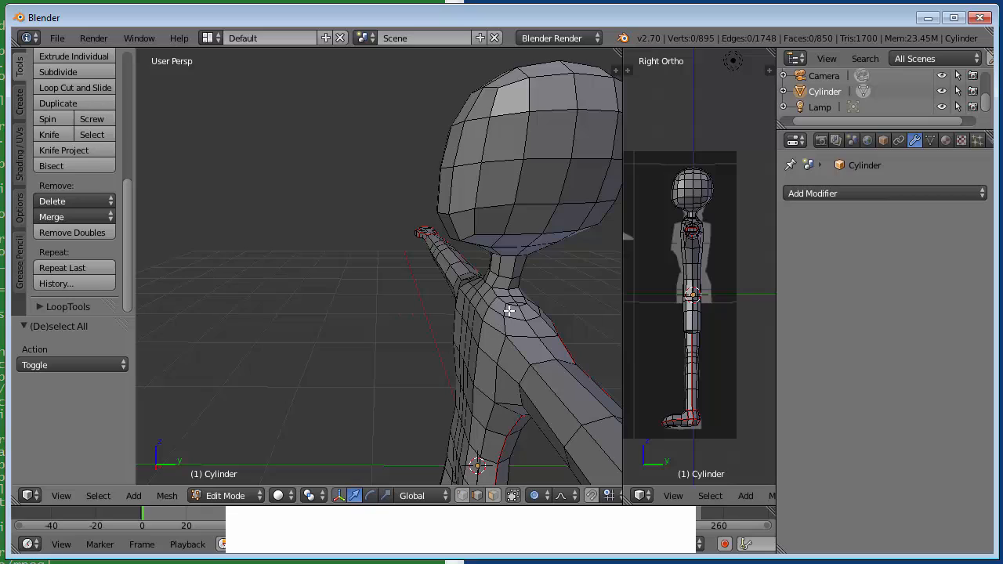
right_click(503, 277)
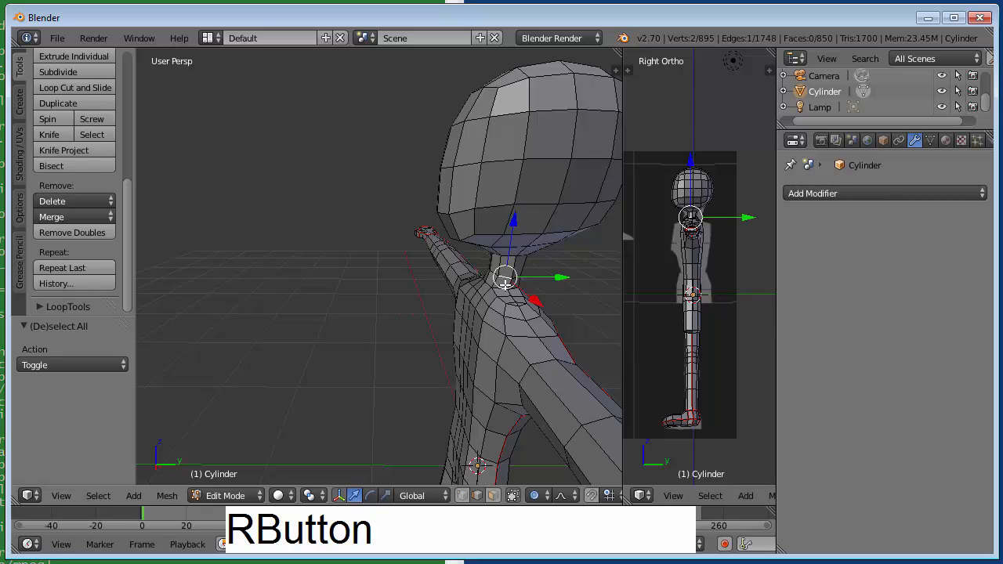
right_click(501, 286)
right_click(499, 288, "alt")
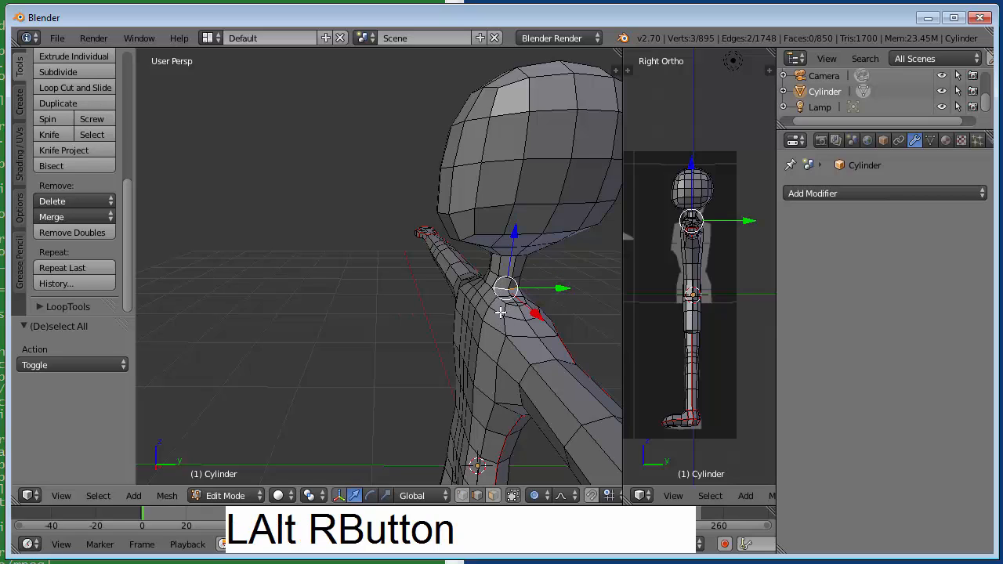
right_click(522, 311, "alt")
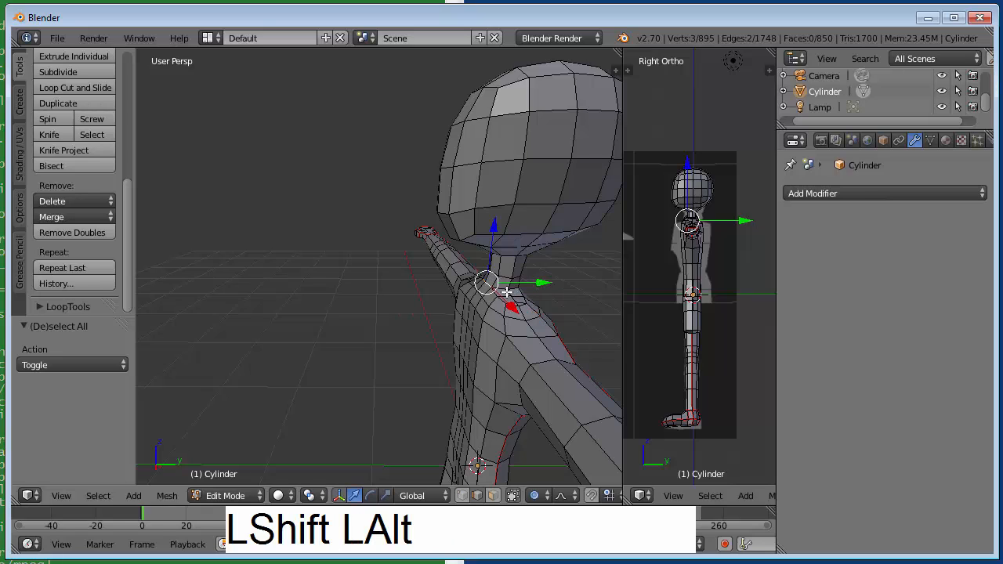
right_click(505, 288, "alt+shift")
- Add the remaining edges around the back and other side of the neck base to complete the loop
middle_click_drag(512, 287, 311, 311)
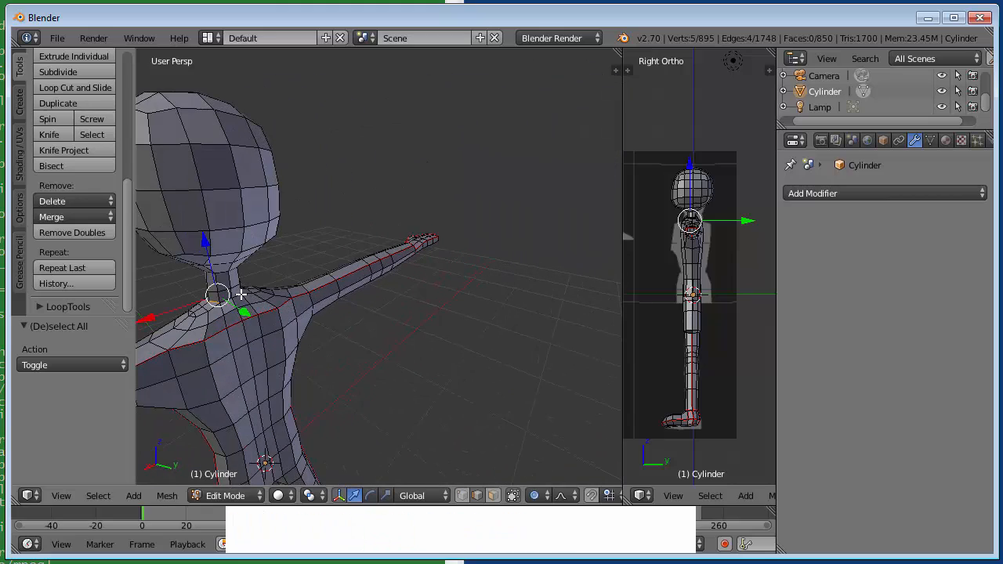
right_click(273, 290, "alt+shift")
middle_click_drag(274, 259, 566, 291)
scroll(586, 275, "up", 3)
middle_click_drag(566, 291, 529, 378, "shift")
middle_click_drag(529, 377, 540, 349)
scroll(528, 302, "up", 3)
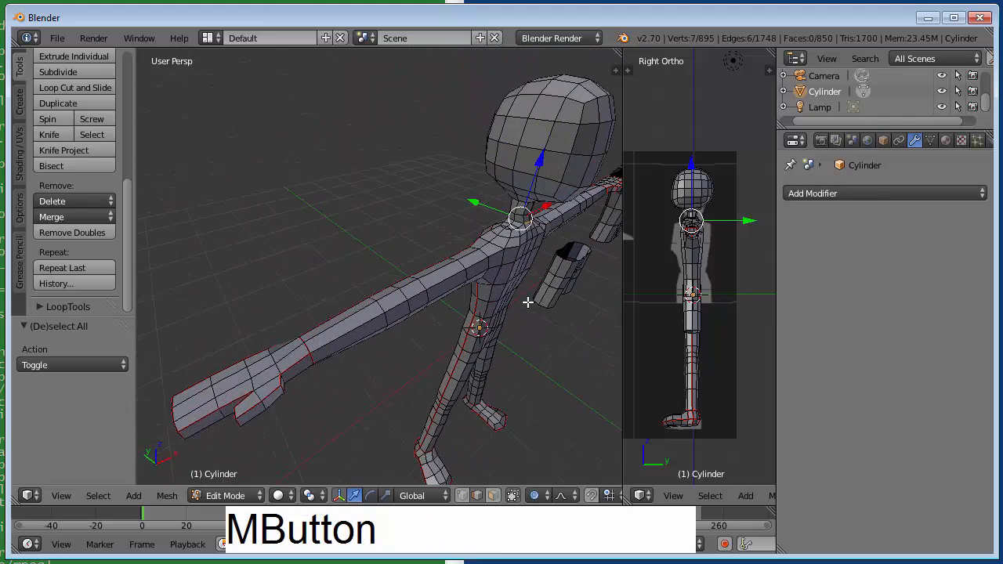
right_click(529, 216, "alt+shift")
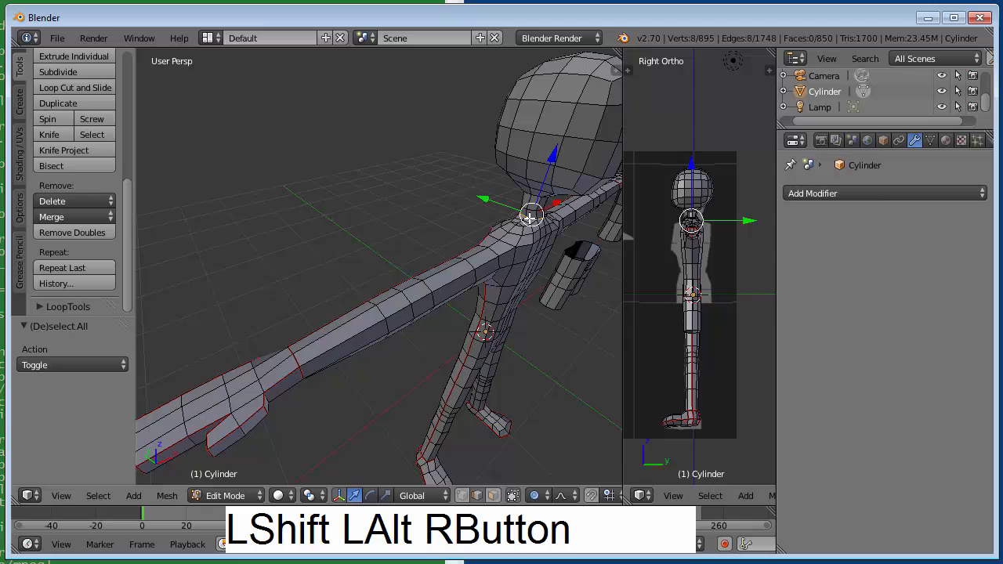
- Mark the selected edge loop around the base of the neck as a seam
middle_click_drag(463, 215, 123, 220)
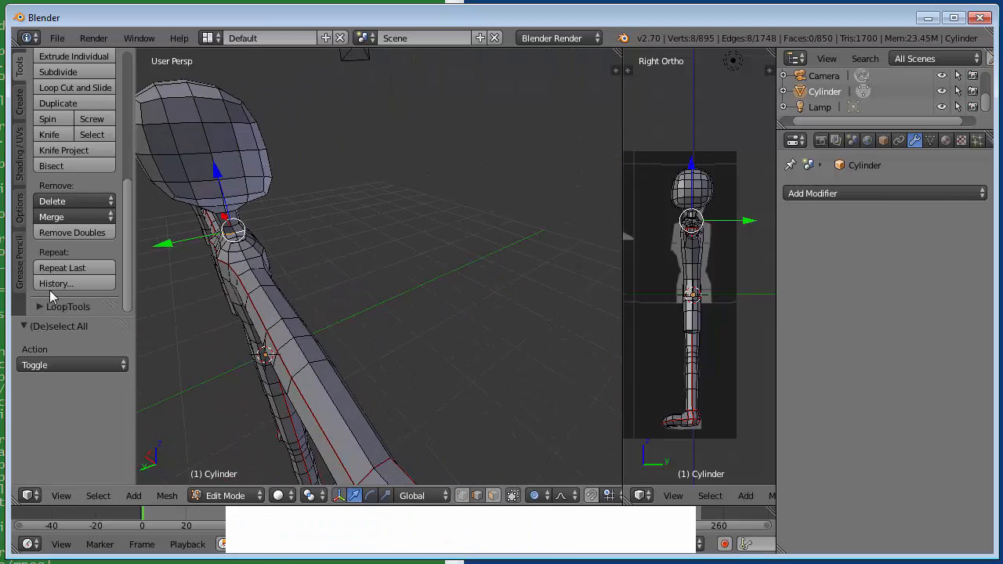
middle_click_drag(183, 298, 243, 281)
scroll(242, 283, "down", 3)
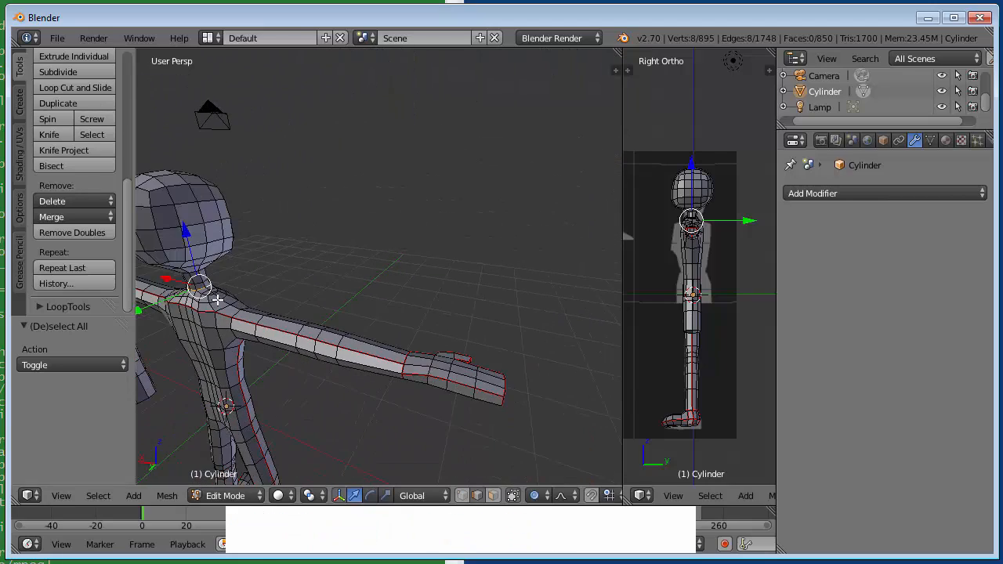
middle_click_drag(164, 334, 191, 327)
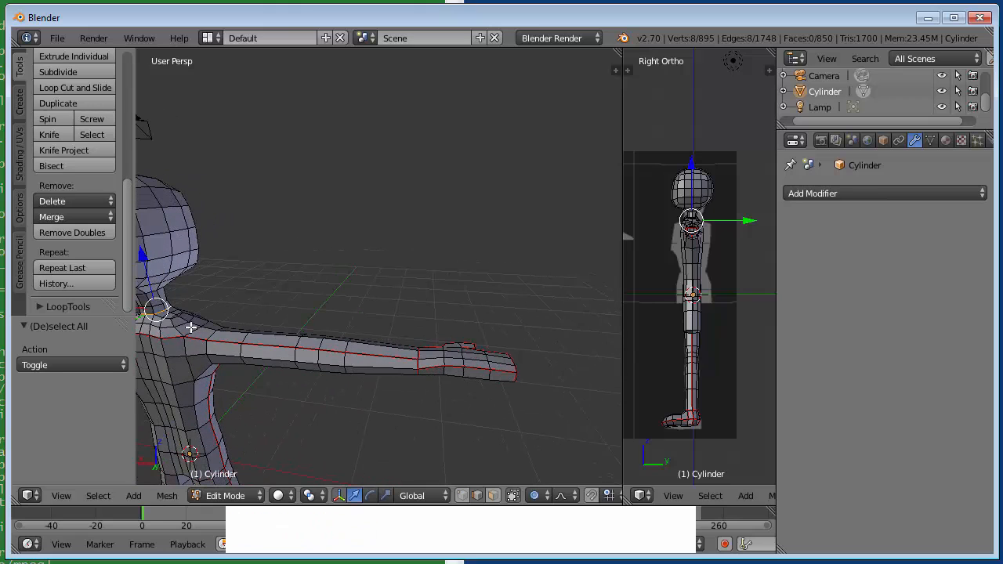
key("ctrl")
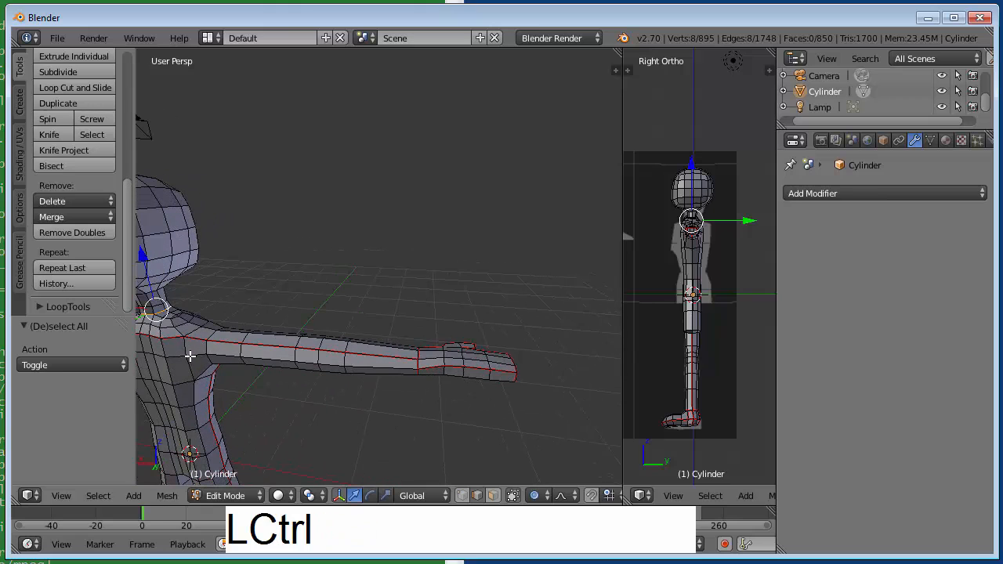
key("ctrl+e")
left_click(175, 261)
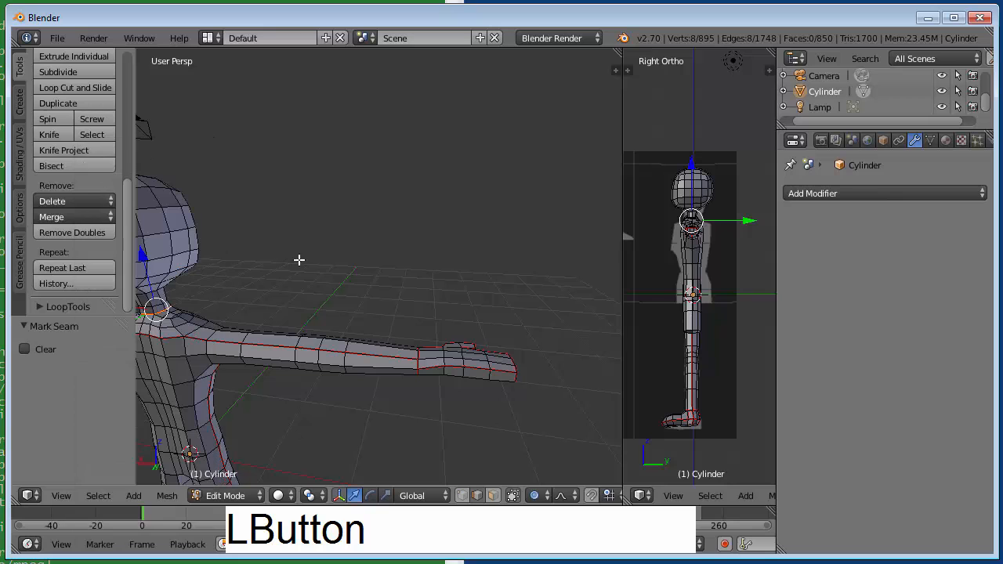
- Try to select the vertical edge loop along the side of the neck and head, and clear the selection
key("KP_1")
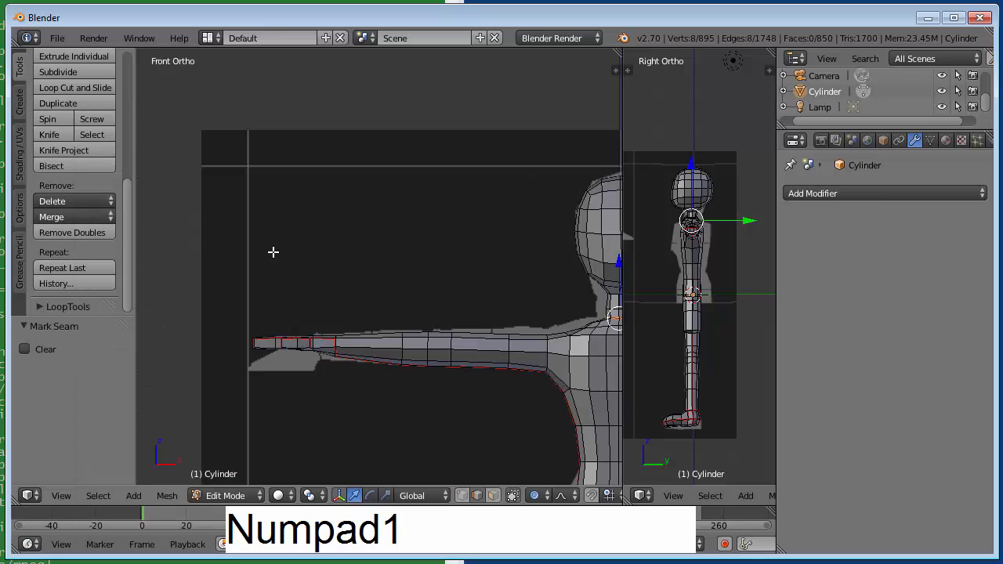
middle_click_drag(379, 273, 376, 215, "shift")
mouse_move(483, 345)
middle_mouse_down("shift")
mouse_move(287, 407)
mouse_move(497, 267)
mouse_move(499, 253)
mouse_move(487, 326)
middle_mouse_up("shift")
scroll(496, 259, "down", 3)
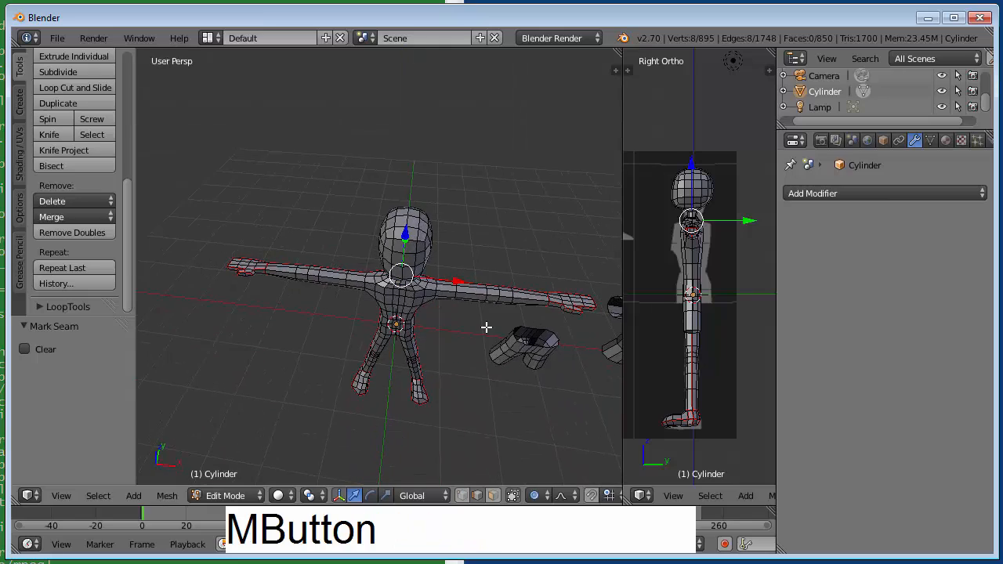
scroll(487, 327, "up", 3)
middle_click_drag(512, 267, 347, 166)
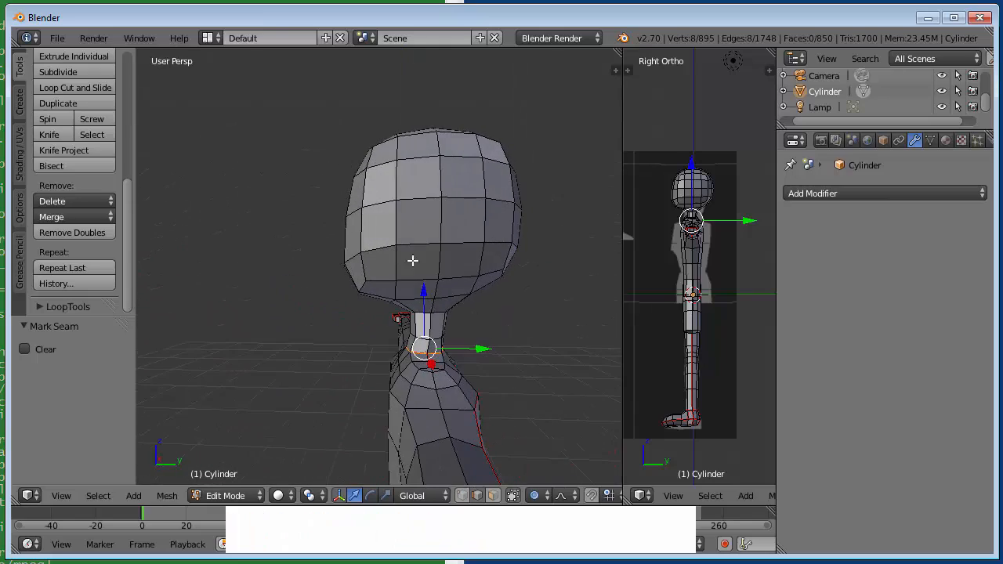
right_click(430, 326)
right_click(429, 328, "alt")
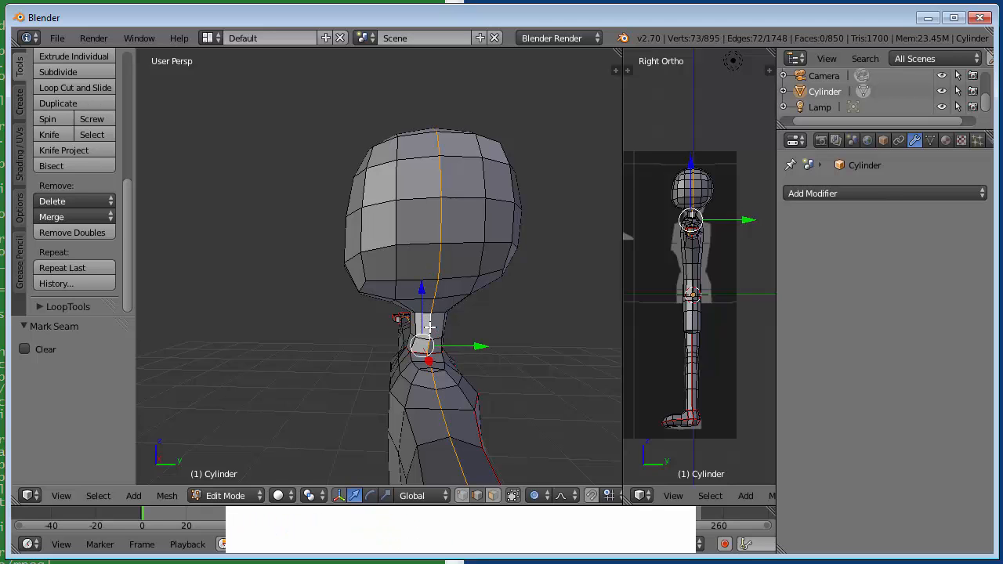
middle_click_drag(459, 299, 603, 296)
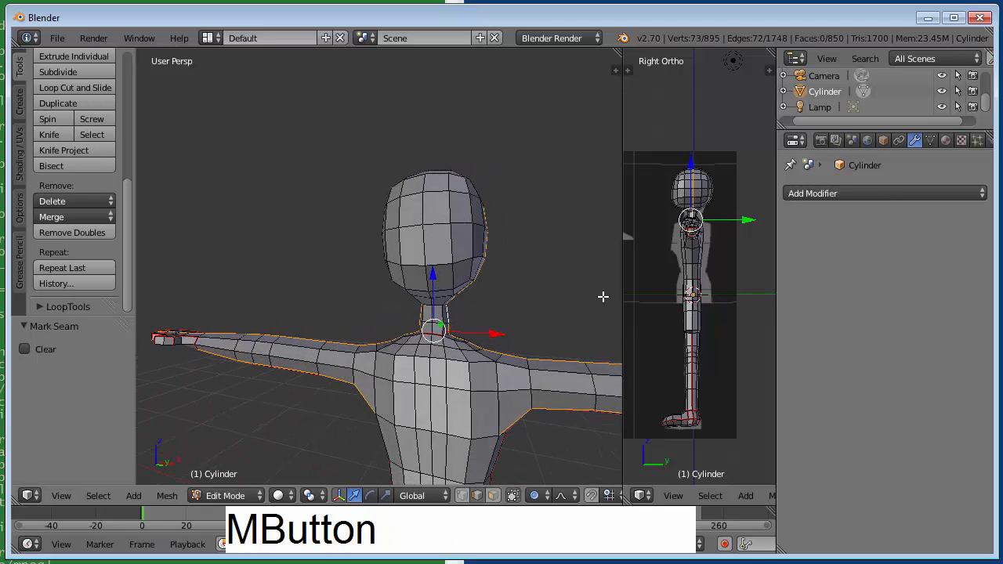
key("a")
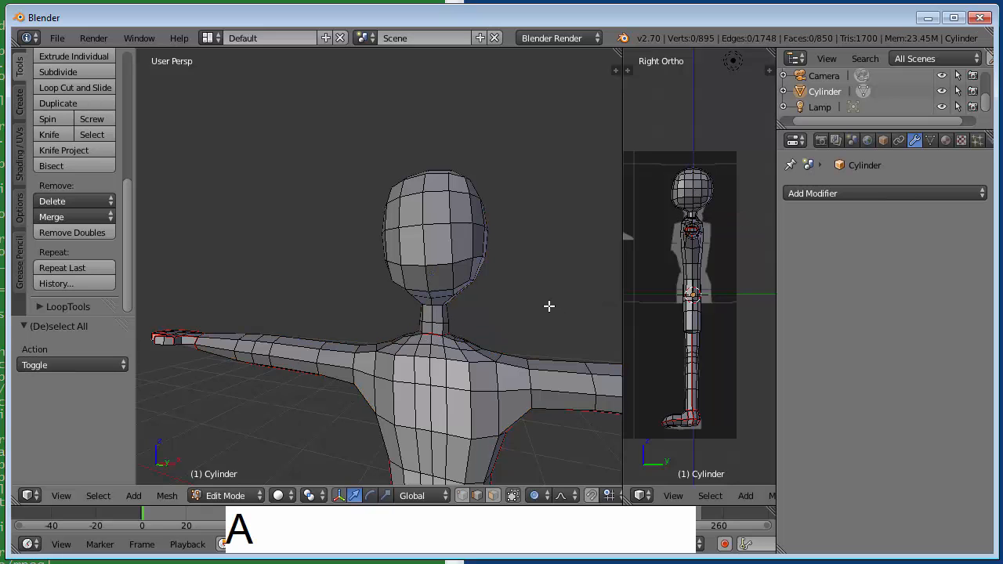
scroll(494, 274, "down", 6)
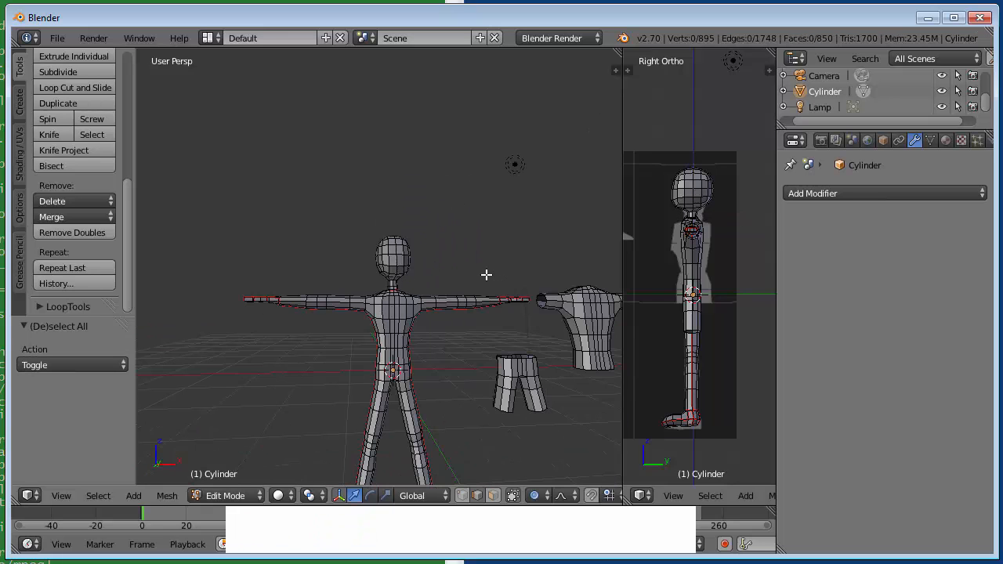
- In face select mode with wireframe display, lasso-select the upper torso and shoulder faces through the mesh and hide them
middle_click_drag(488, 269, 481, 269)
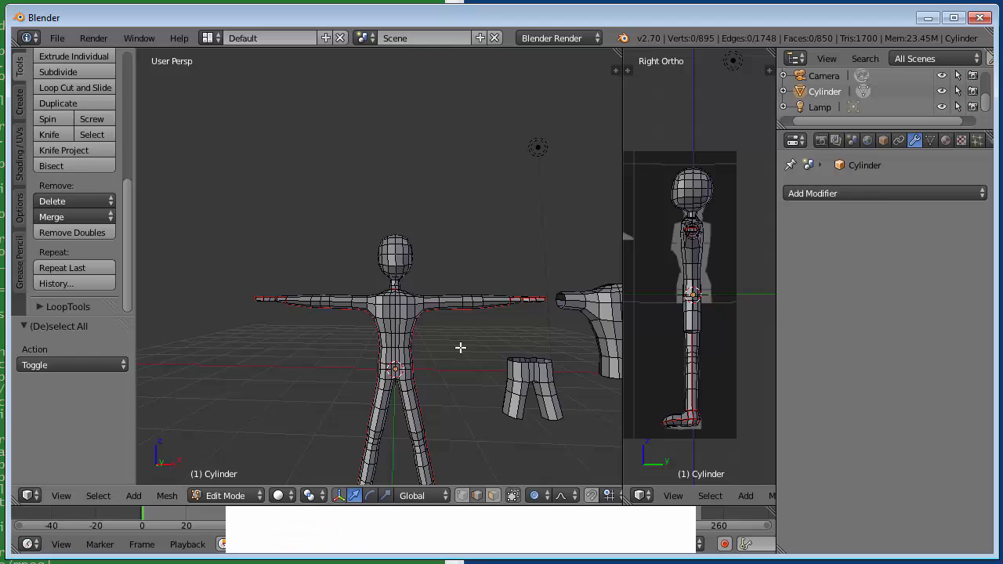
scroll(460, 347, "up", 2)
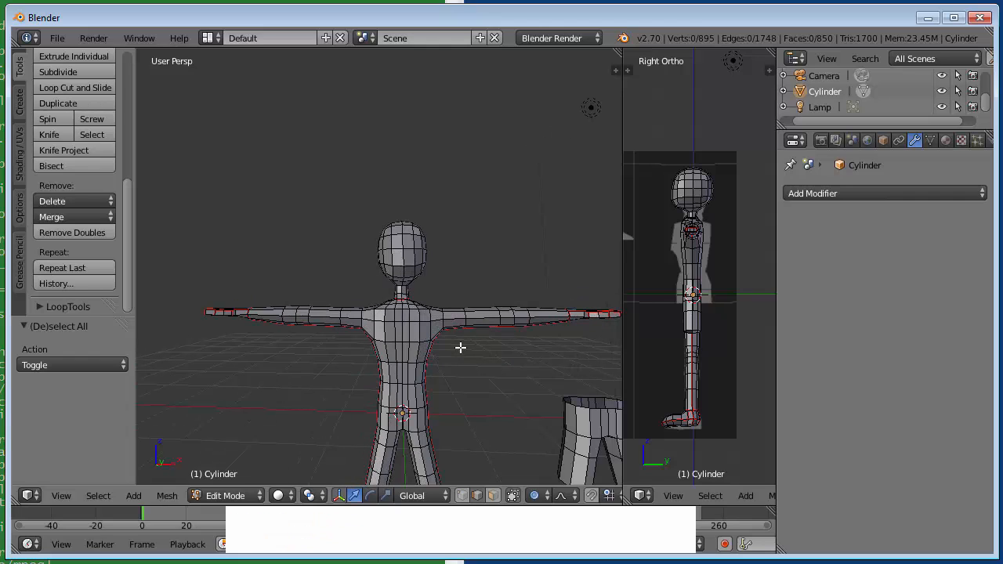
key("ctrl+Tab")
key("f")
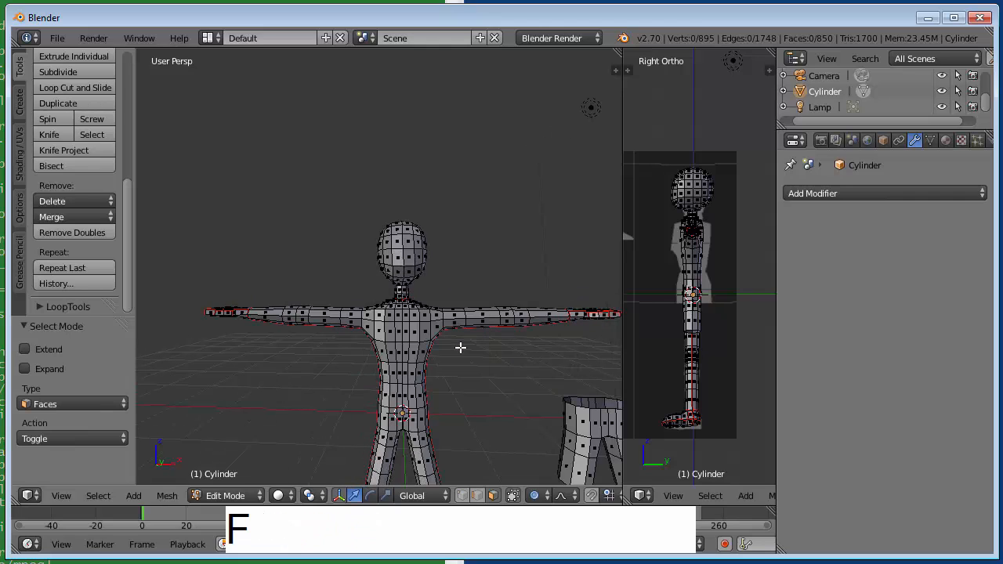
key("z")
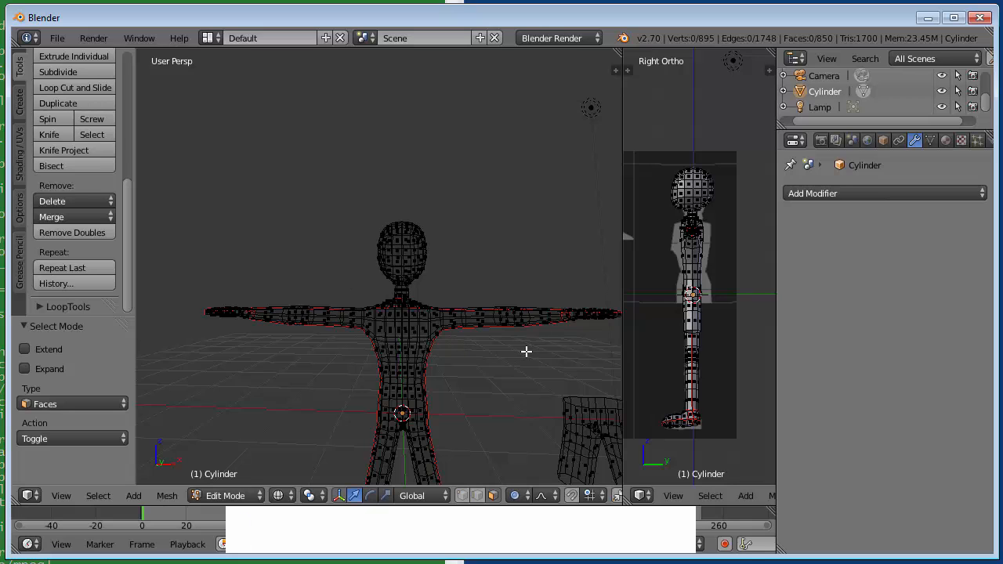
scroll(526, 351, "up", 4)
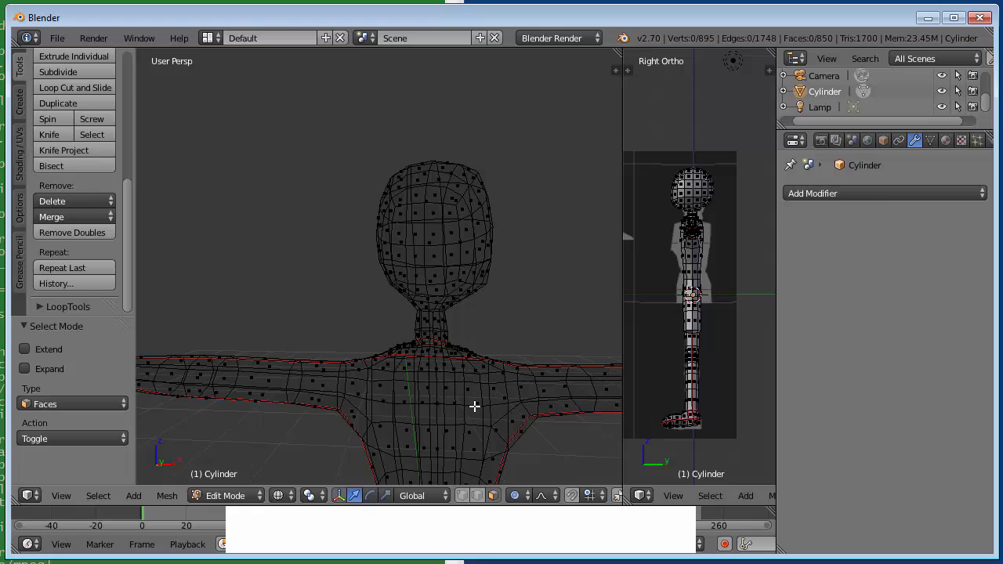
key("ctrl")
mouse_move(334, 340)
left_mouse_down("ctrl")
mouse_move(493, 343)
mouse_move(527, 373)
mouse_move(551, 431)
mouse_move(396, 477)
mouse_move(322, 439)
left_mouse_up("ctrl")
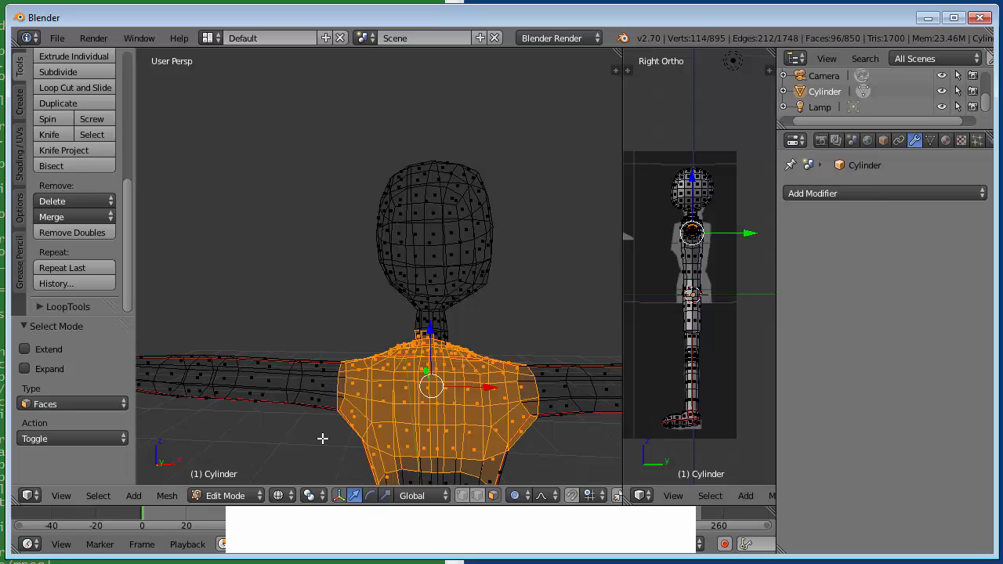
key("h")
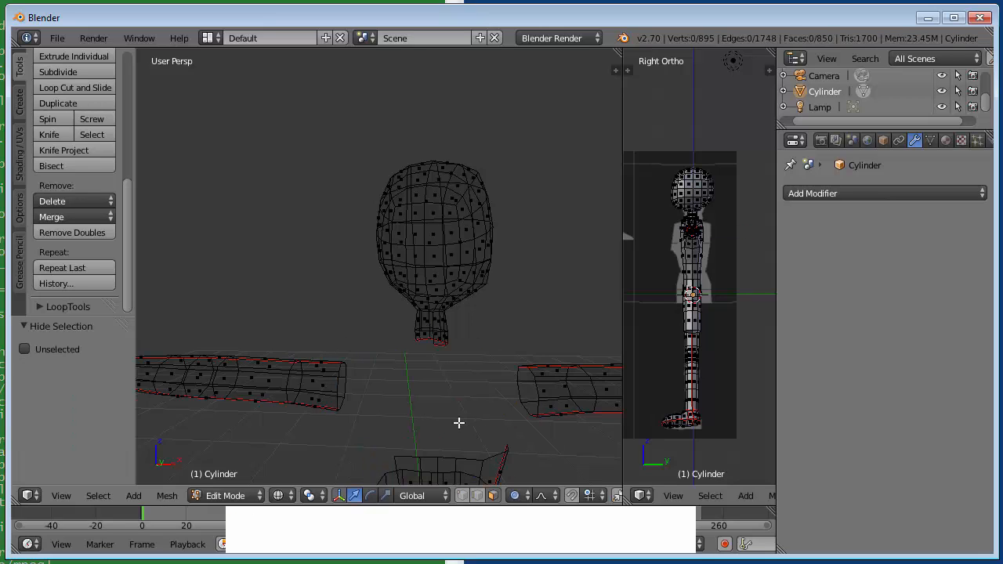
- Return to solid display and edge select mode, and select the vertical edge loop running up the neck sides and over the head
key("a")
key("z")
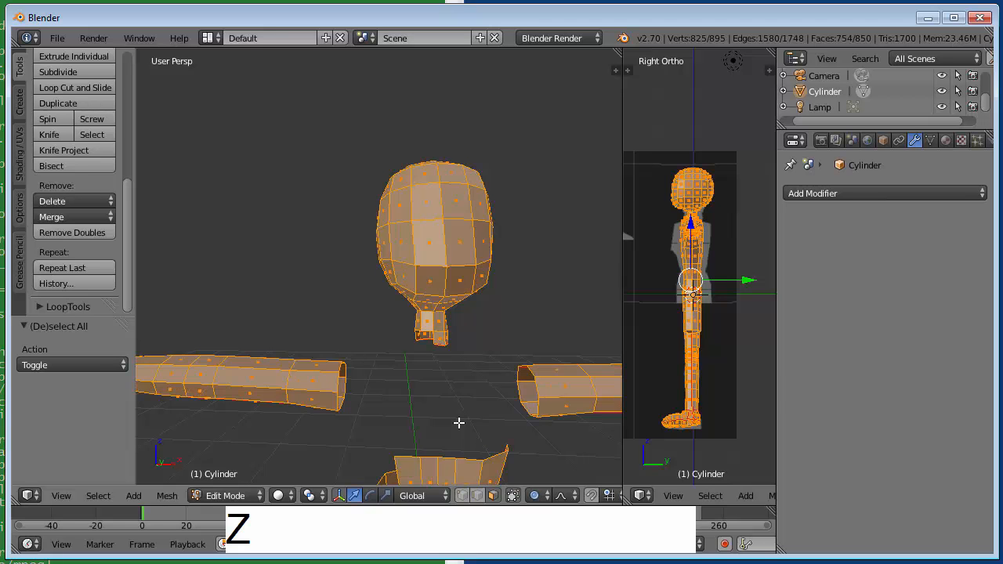
key("a")
mouse_move(528, 248)
middle_mouse_down()
mouse_move(499, 249)
mouse_move(427, 350)
middle_mouse_up()
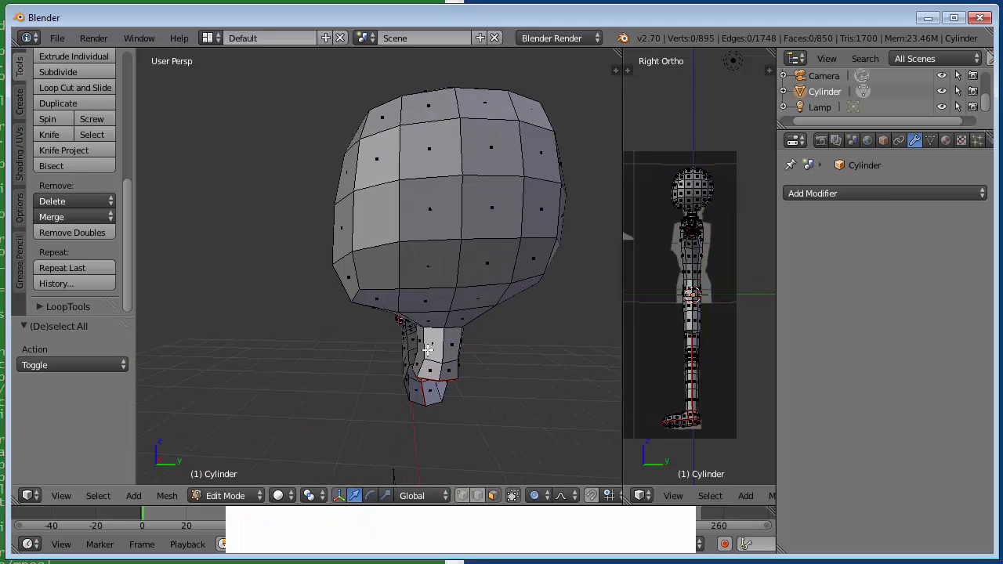
key("ctrl+Tab")
key("e")
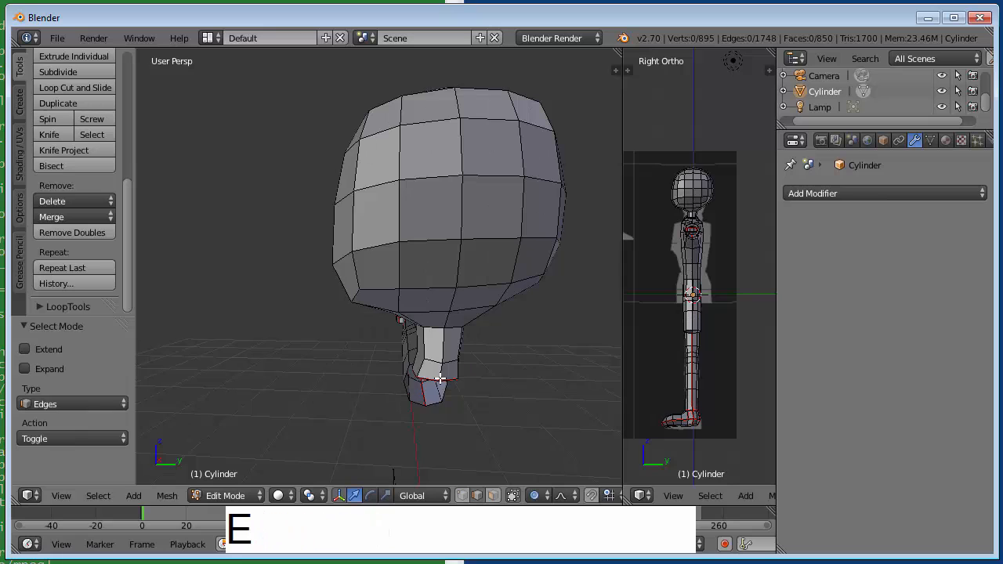
right_click(442, 372)
right_click(439, 370, "alt")
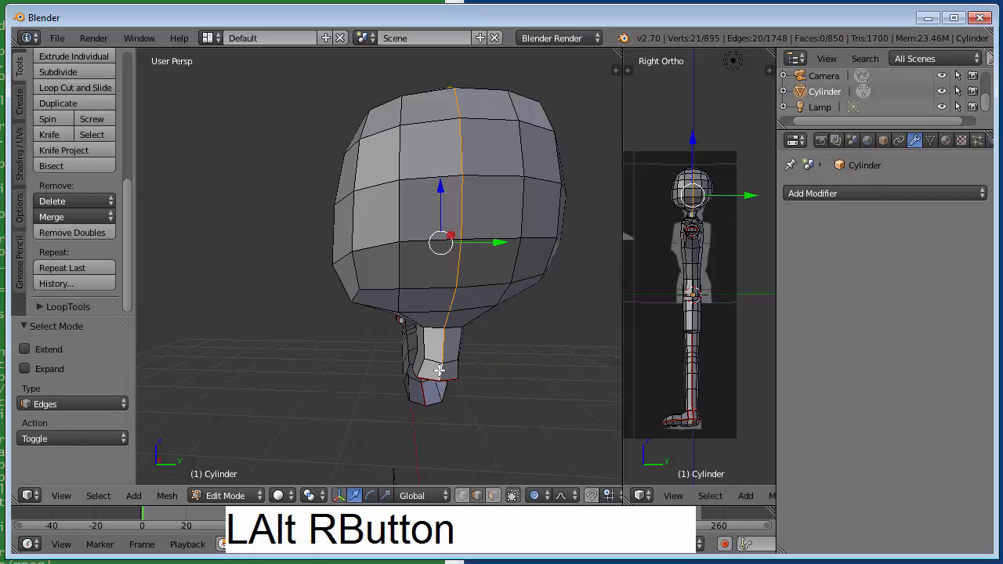
- Mark the vertical neck and head loop as a seam, then reveal the hidden torso faces and clear the selection
middle_click_drag(448, 322, 573, 324)
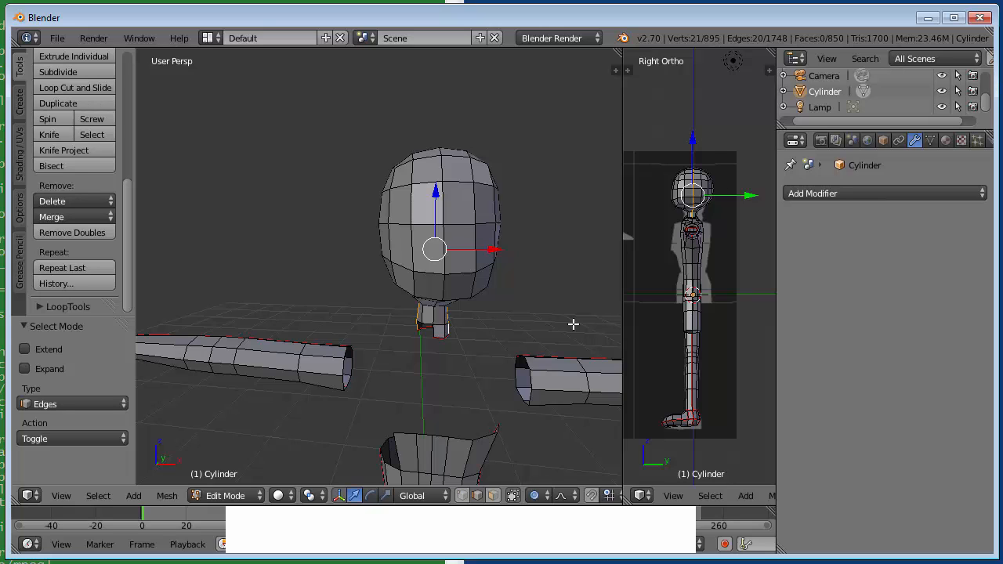
key("ctrl+e")
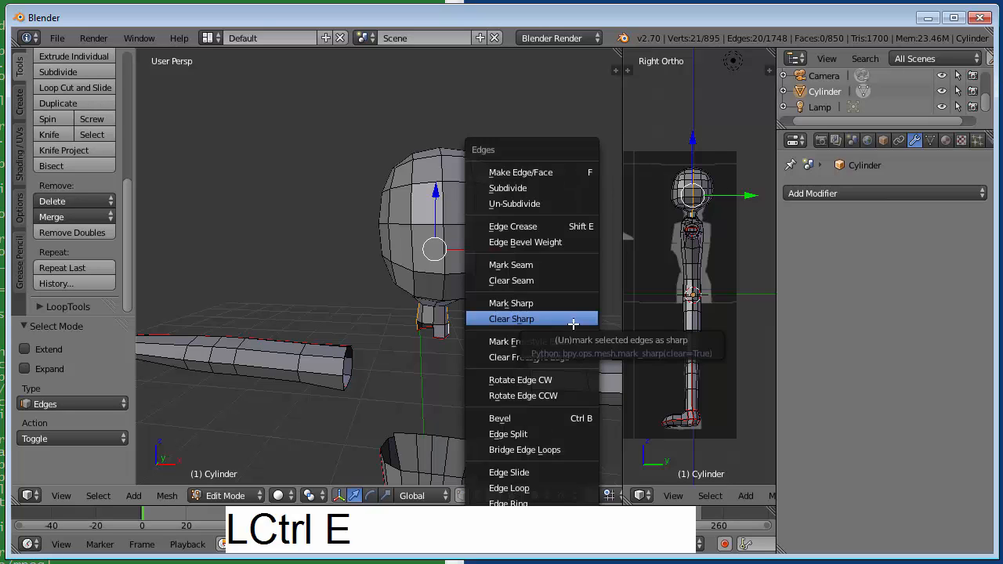
left_click(565, 264)
mouse_move(546, 275)
middle_mouse_down()
mouse_move(481, 256)
mouse_move(553, 260)
mouse_move(536, 266)
middle_mouse_up()
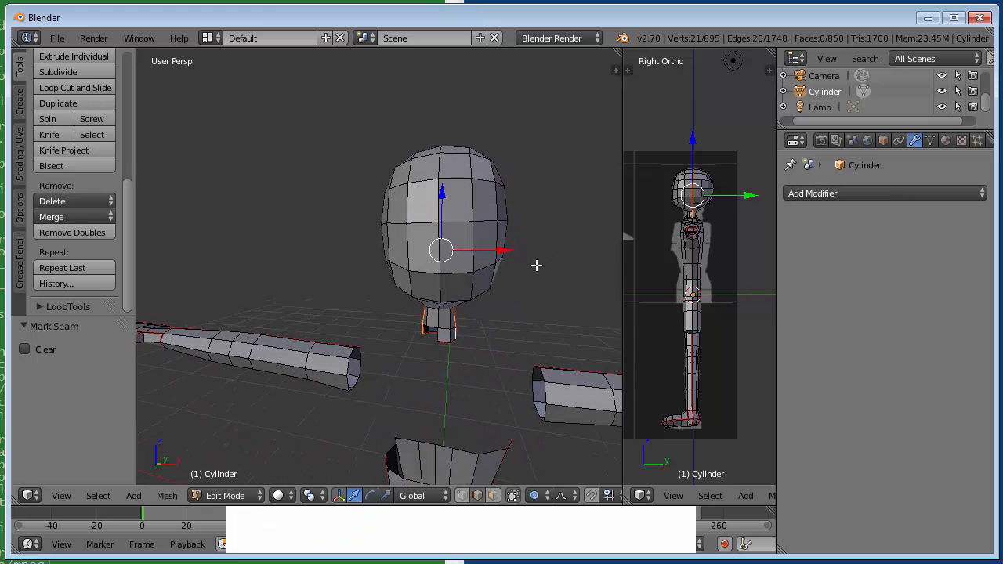
key("alt+h")
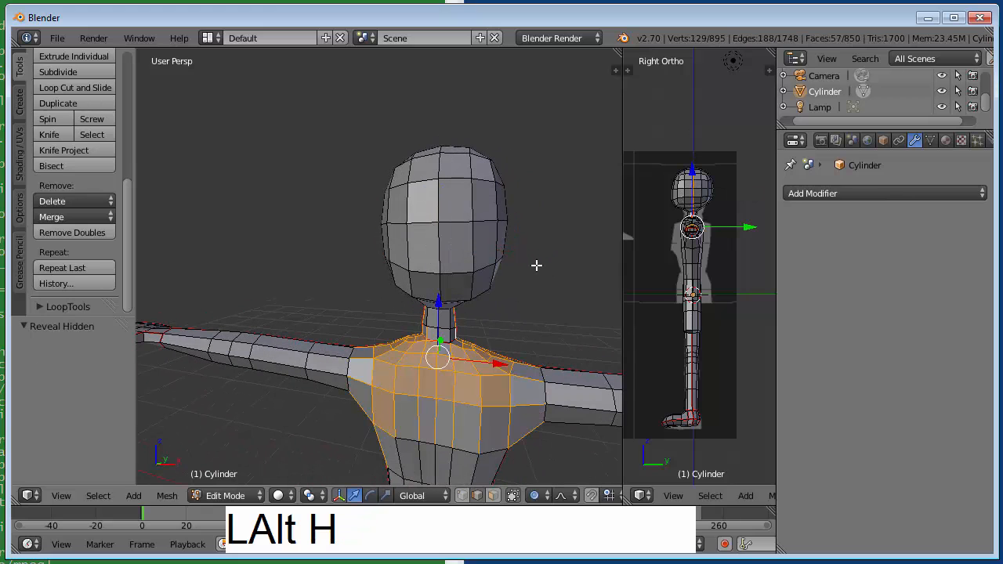
key("a")
- Select the short horizontal edges on both sides of the head seam, at mid-height on one side and across the crown
middle_click_drag(540, 222, 386, 228)
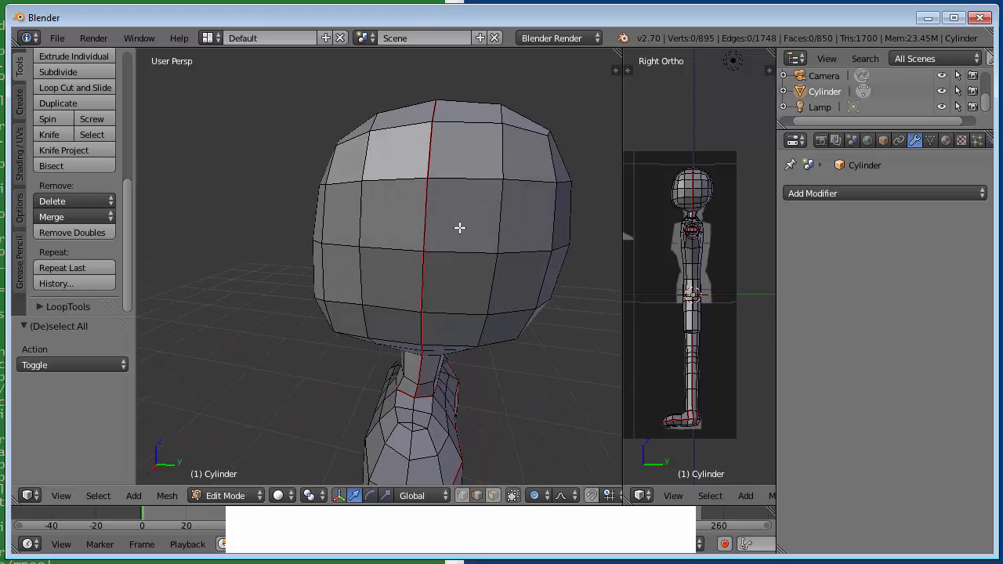
right_click(463, 252)
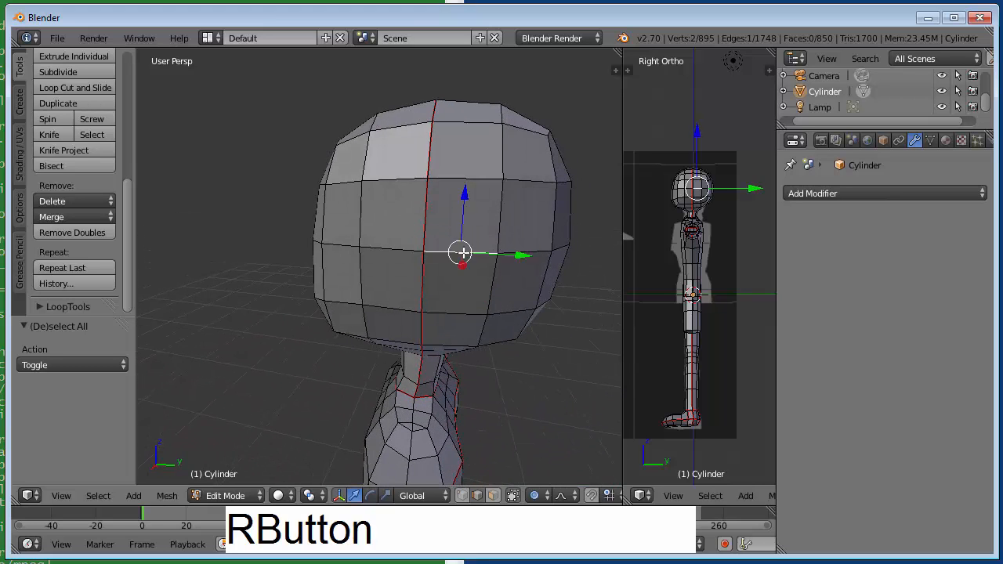
right_click(402, 248, "shift")
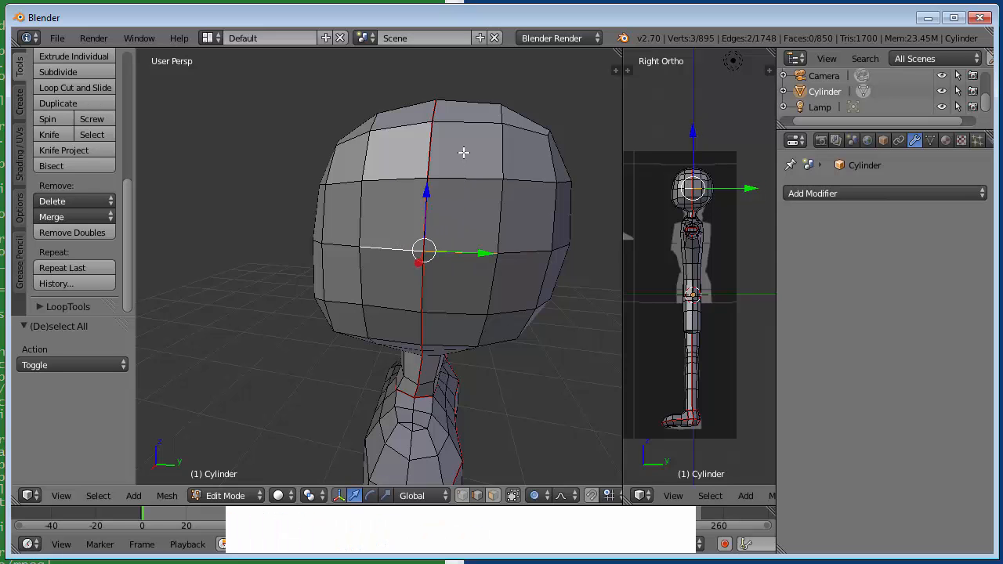
middle_click_drag(463, 152, 457, 300)
right_click(416, 324, "shift")
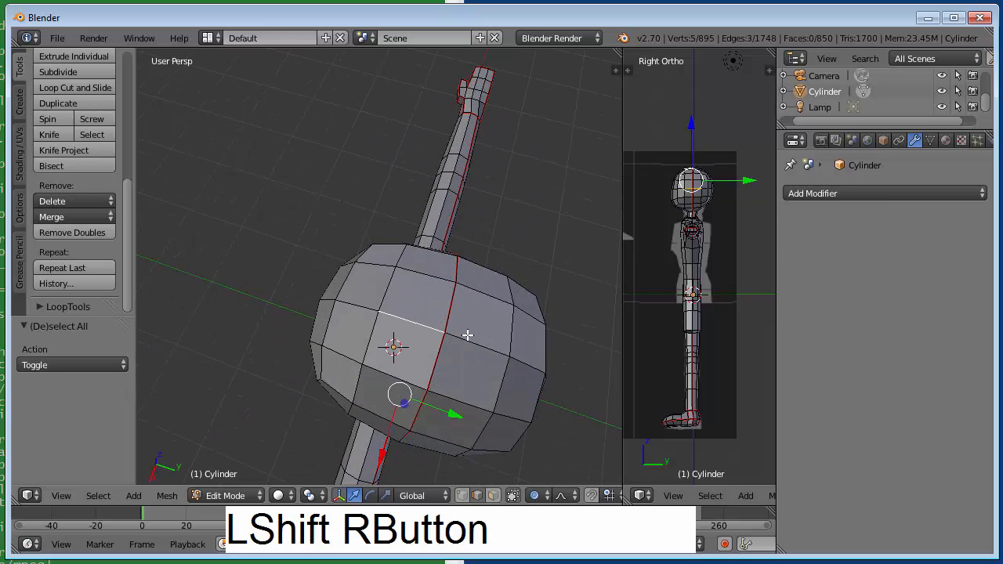
right_click(468, 336, "shift")
- Add the two matching horizontal edges across the seam on the head's other side and mark all selected edges as seams
middle_click_drag(457, 354, 592, 281)
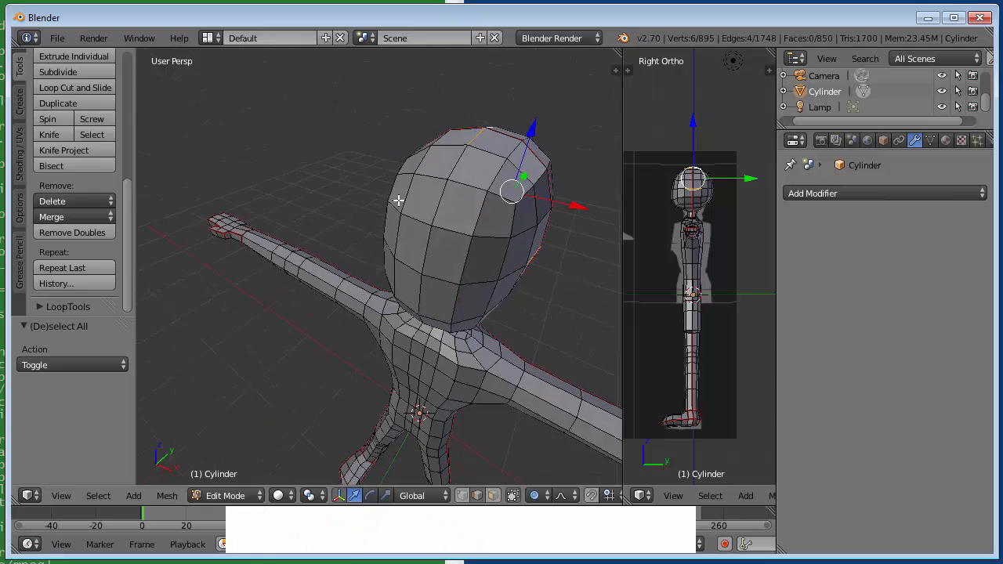
middle_click_drag(399, 201, 618, 197)
middle_click_drag(394, 219, 387, 234)
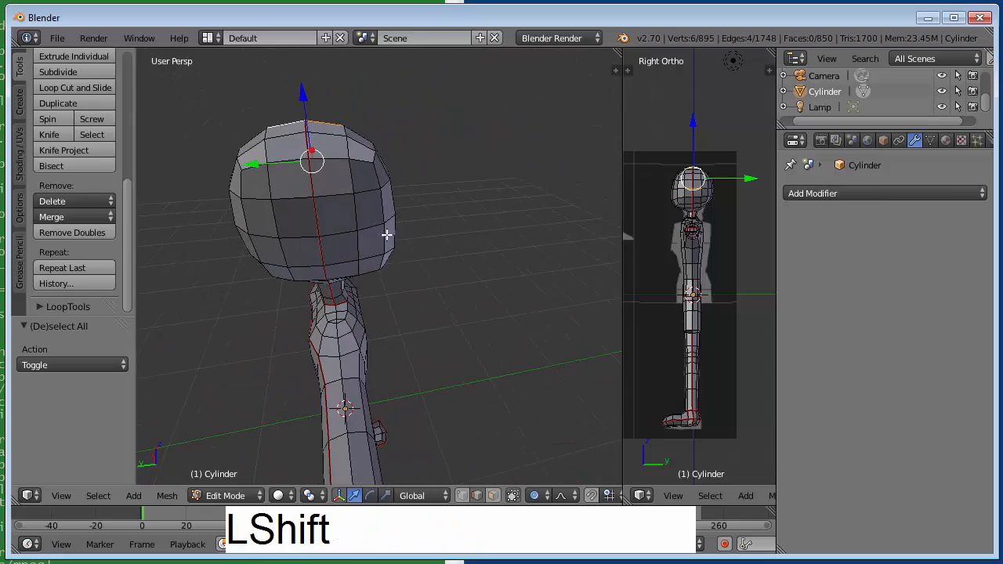
right_click(295, 234, "shift")
right_click(331, 232, "shift")
right_click(370, 233, "shift")
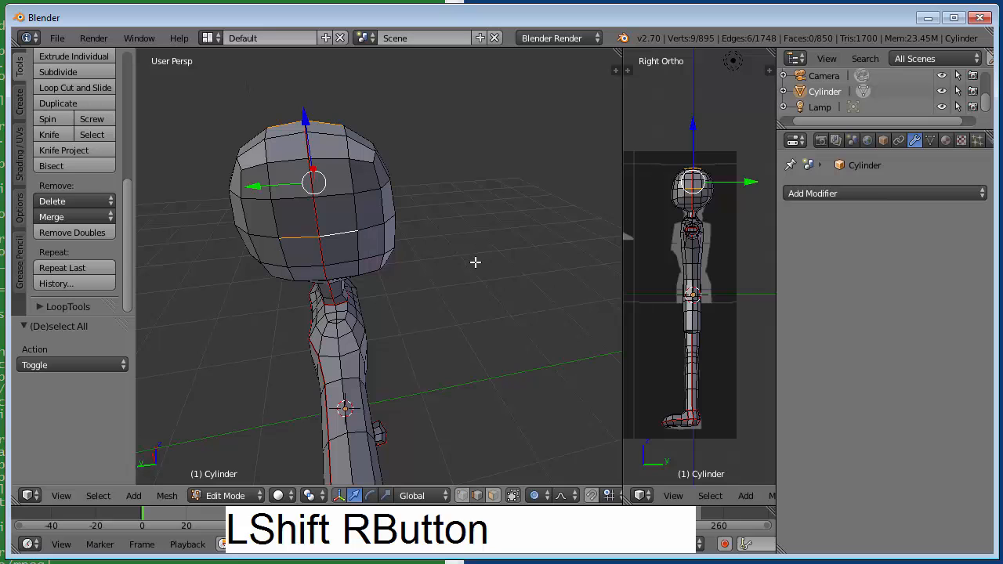
key("ctrl+e")
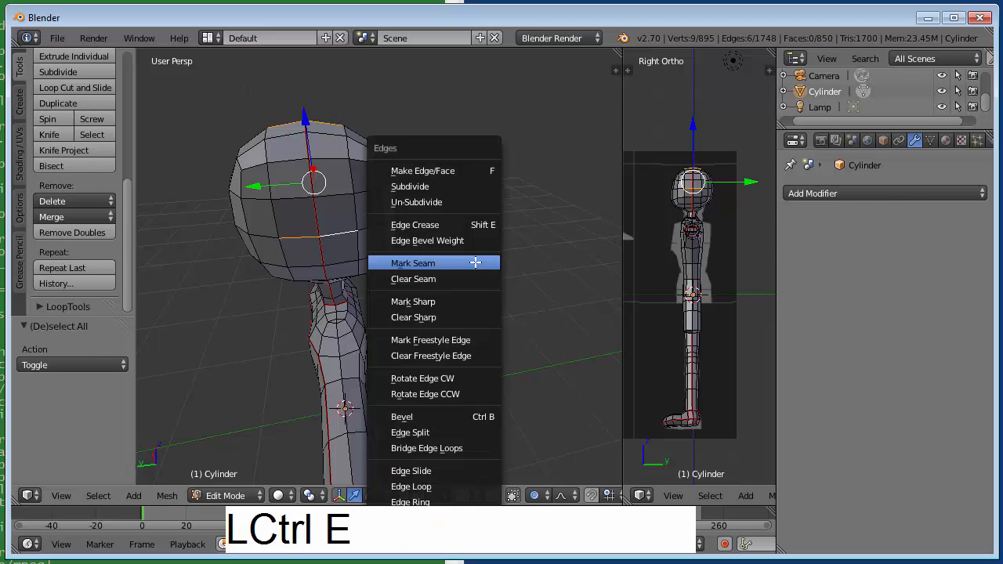
left_click(477, 260)
- Select the two center upper-back edges between the neck base seam and the shoulder seam and mark them as a seam
middle_click_drag(496, 275, 585, 257)
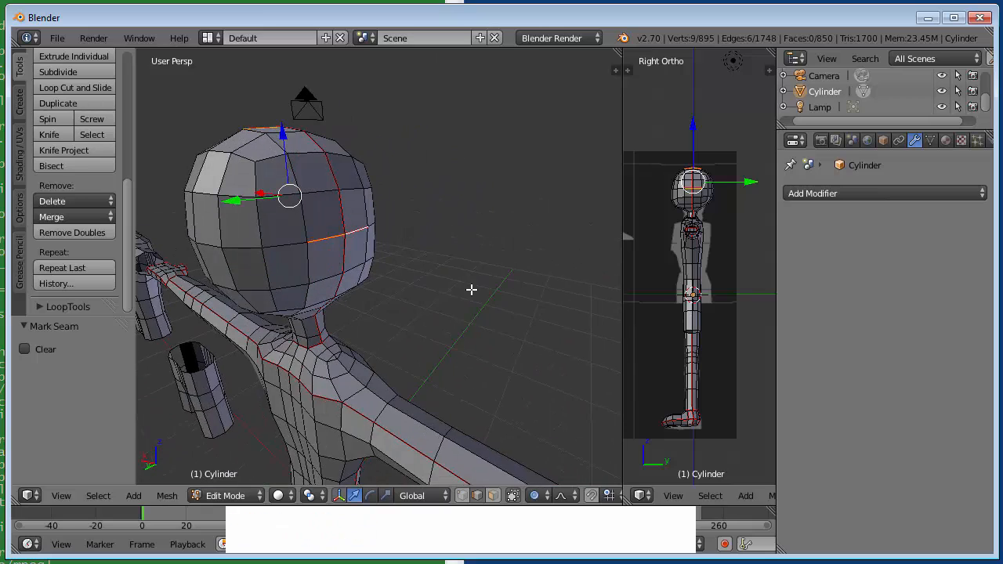
middle_click_drag(472, 290, 341, 403)
right_click(318, 394, "shift")
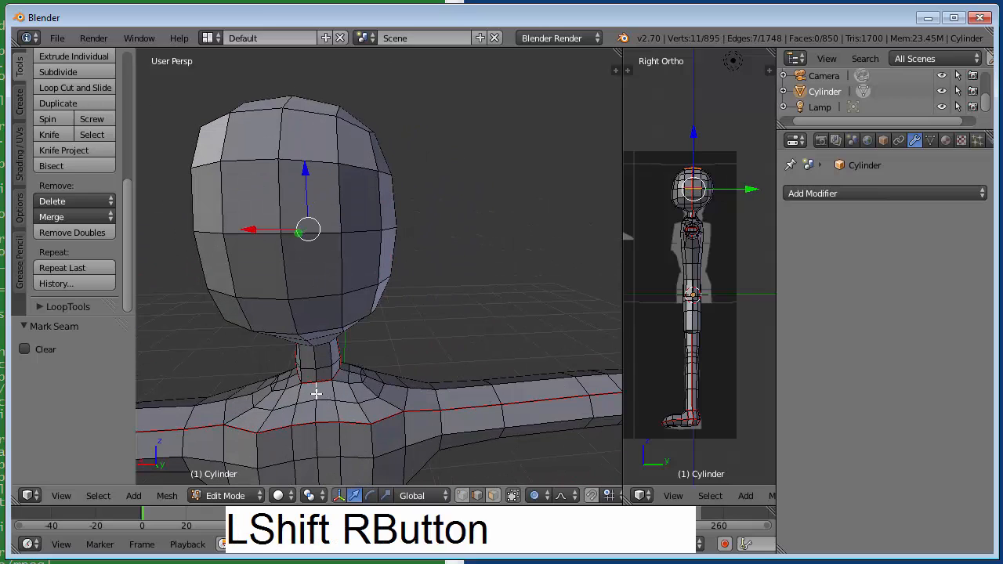
right_click(317, 414, "shift")
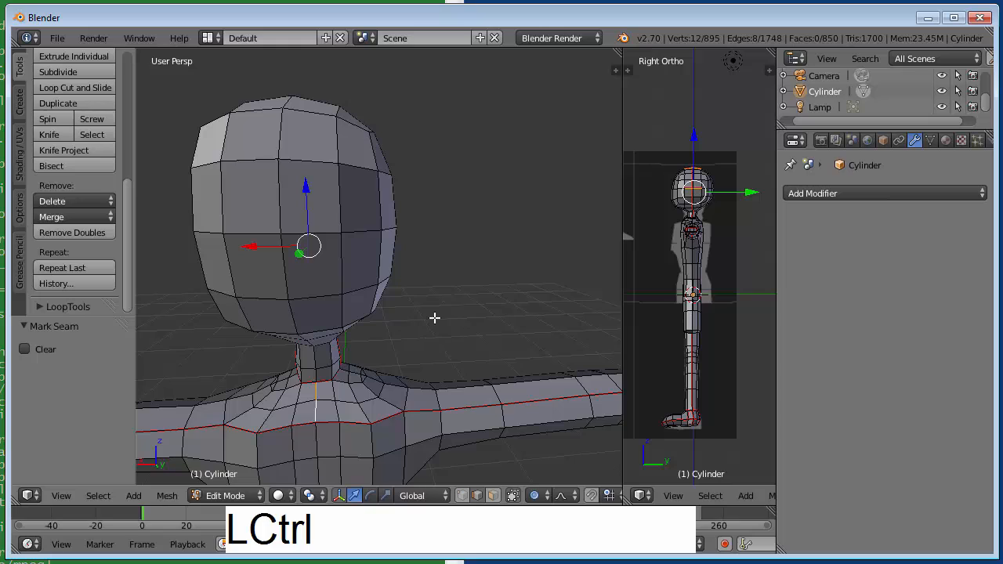
key("ctrl+e")
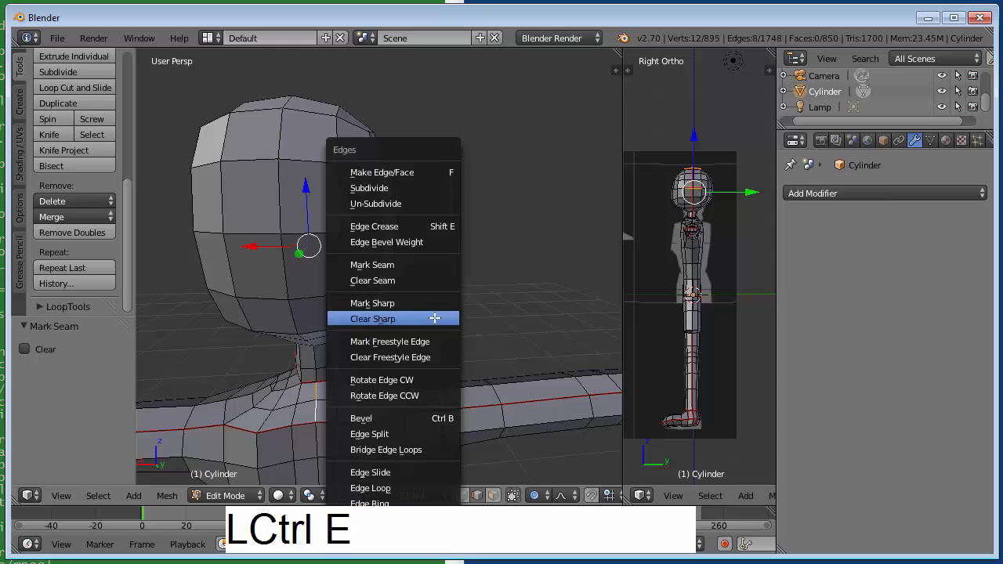
left_click(434, 265)
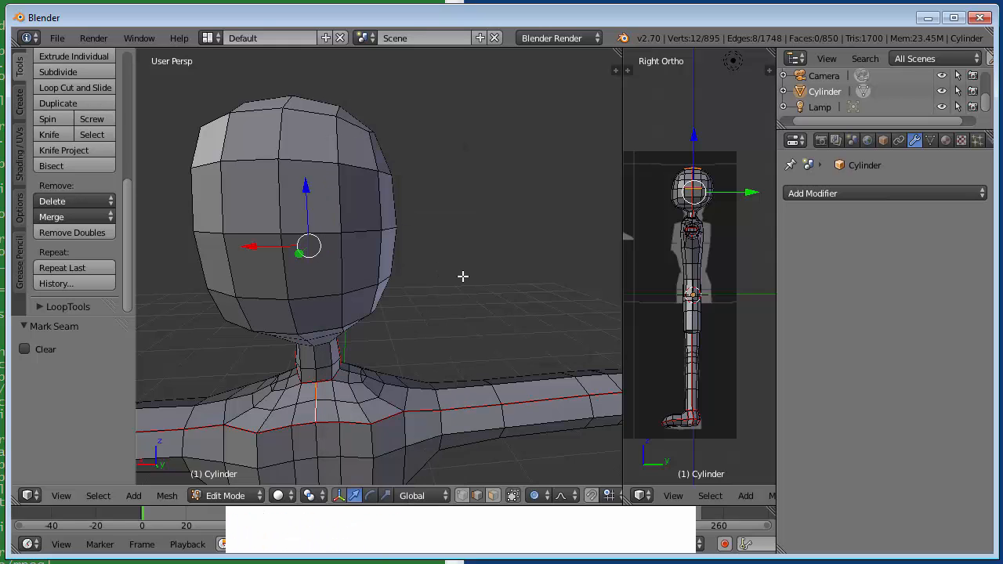
- Select the vertical edge loop down the front outer side of one leg of the separate shorts and mark it as a seam
middle_click_drag(462, 276, 339, 298)
middle_click_drag(417, 325, 316, 286)
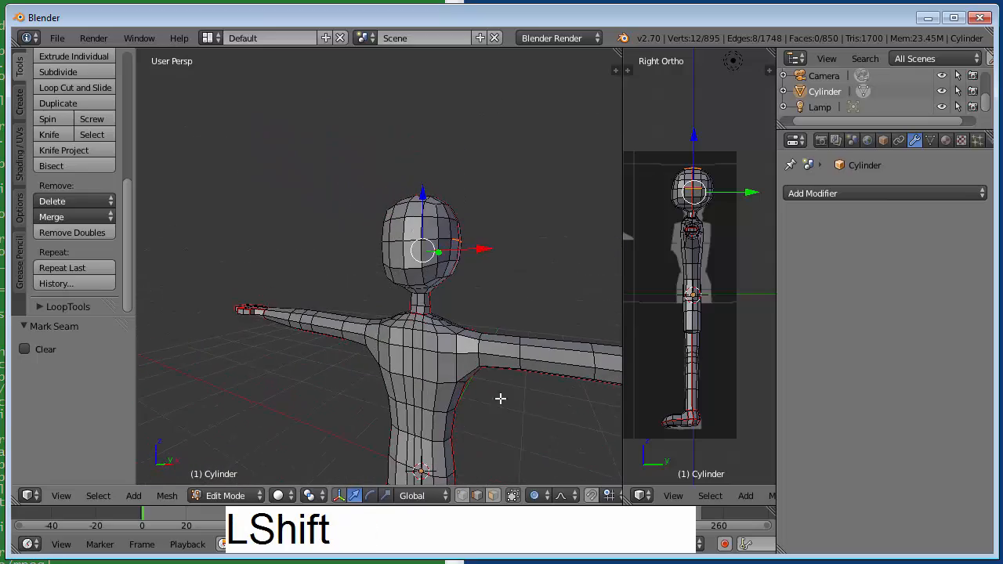
middle_click_drag(507, 401, 212, 186, "shift")
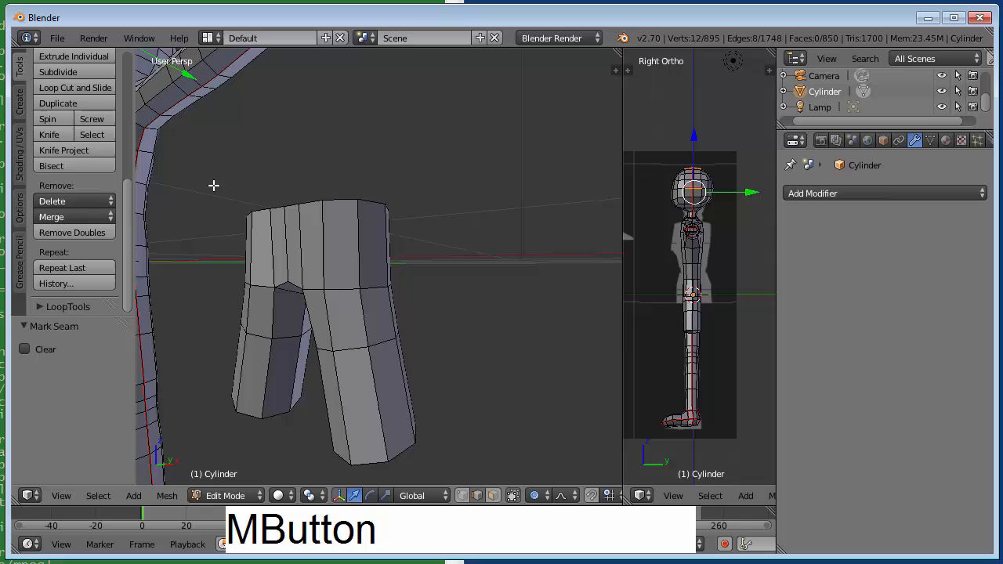
right_click(376, 398)
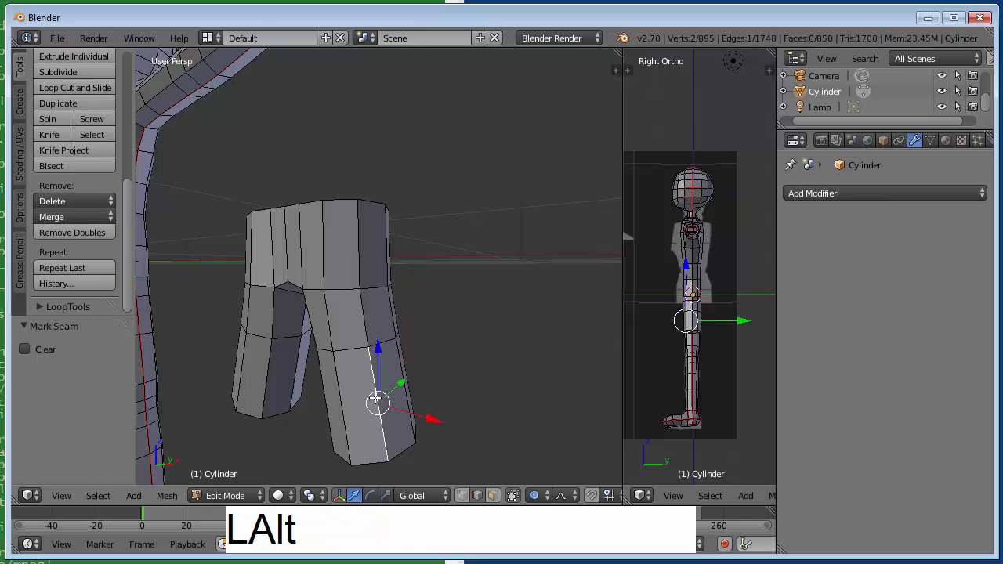
right_click(375, 398, "alt")
key("ctrl+e")
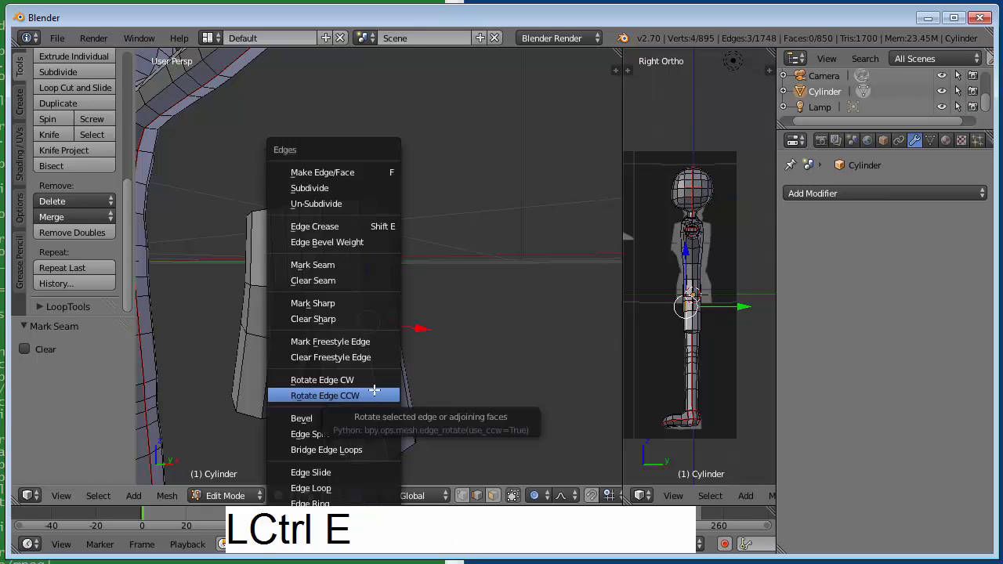
left_click(353, 265)
- Select the vertical edge loop down the middle of the outer side of the shorts' other leg, mark it as a seam and deselect everything
middle_click_drag(353, 279, 385, 322)
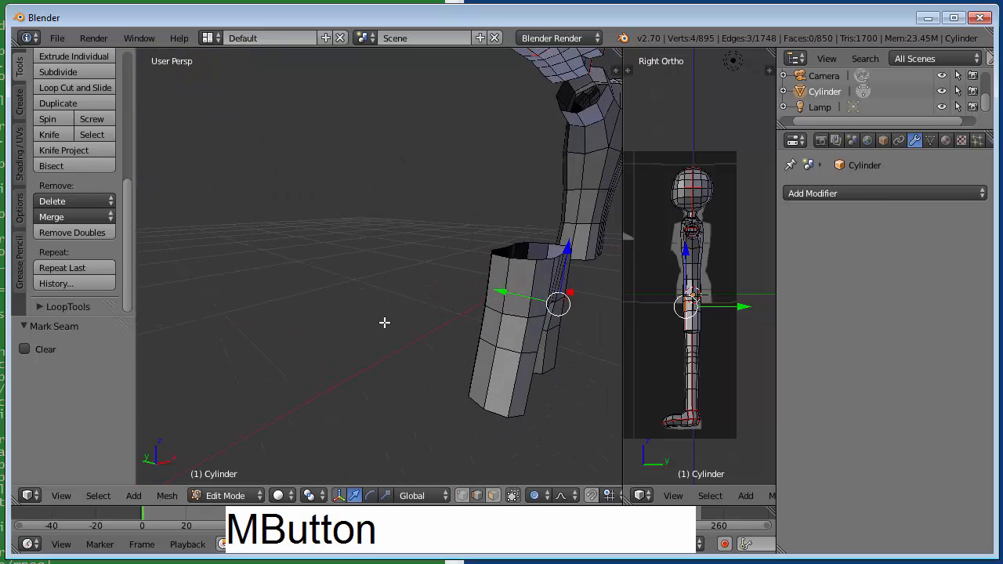
right_click(517, 385)
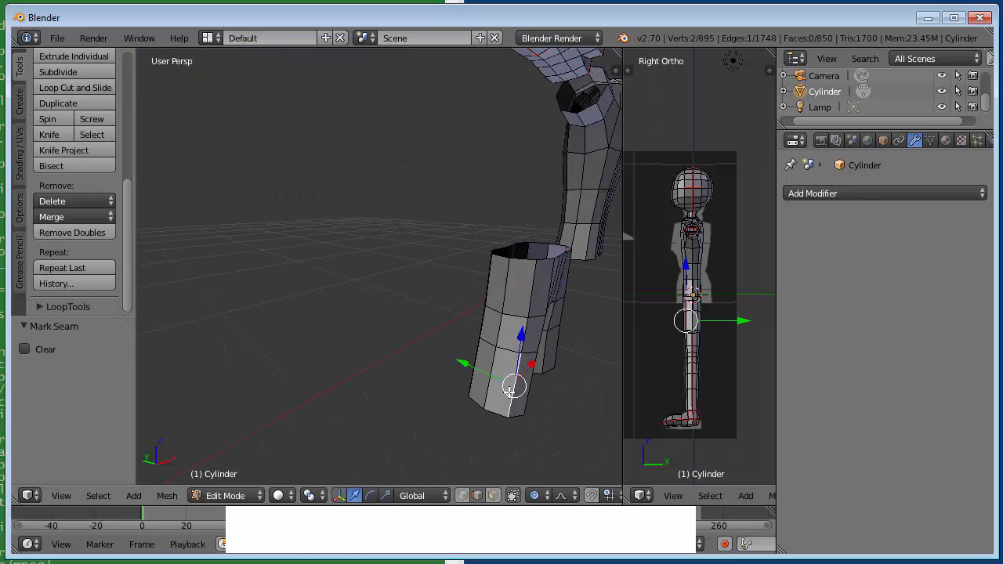
right_click(486, 393)
right_click(486, 392, "alt")
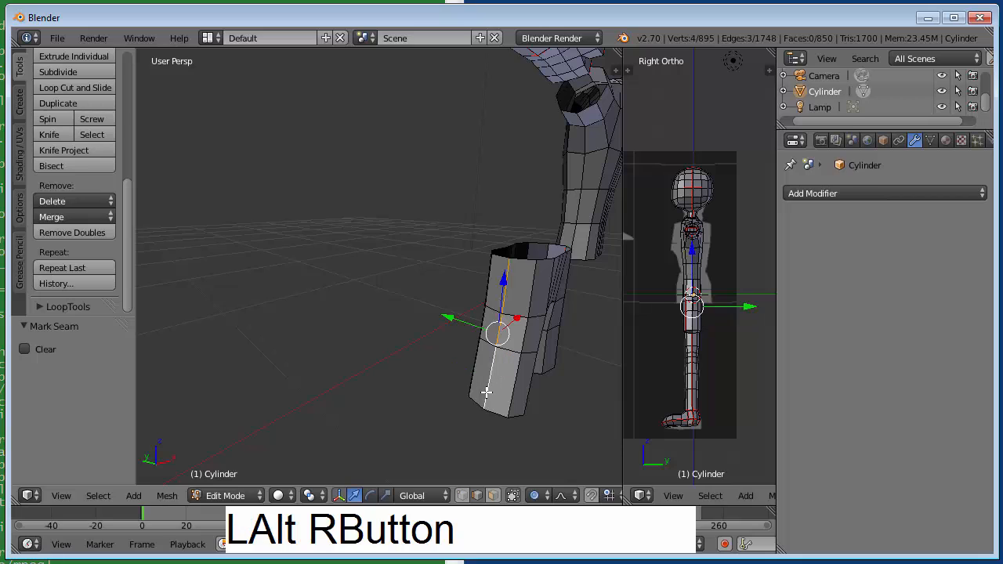
key("ctrl+e")
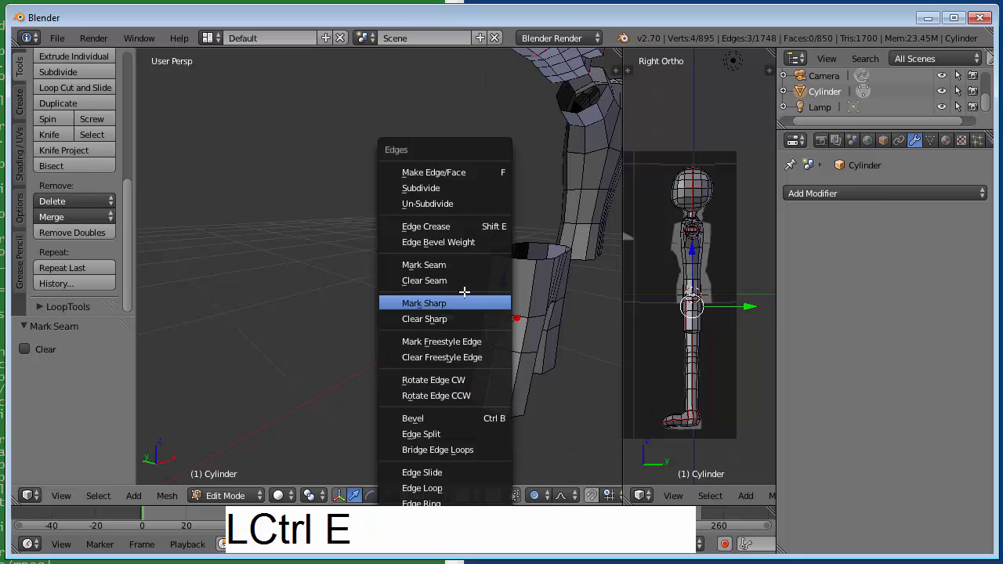
left_click(467, 267)
key("a")
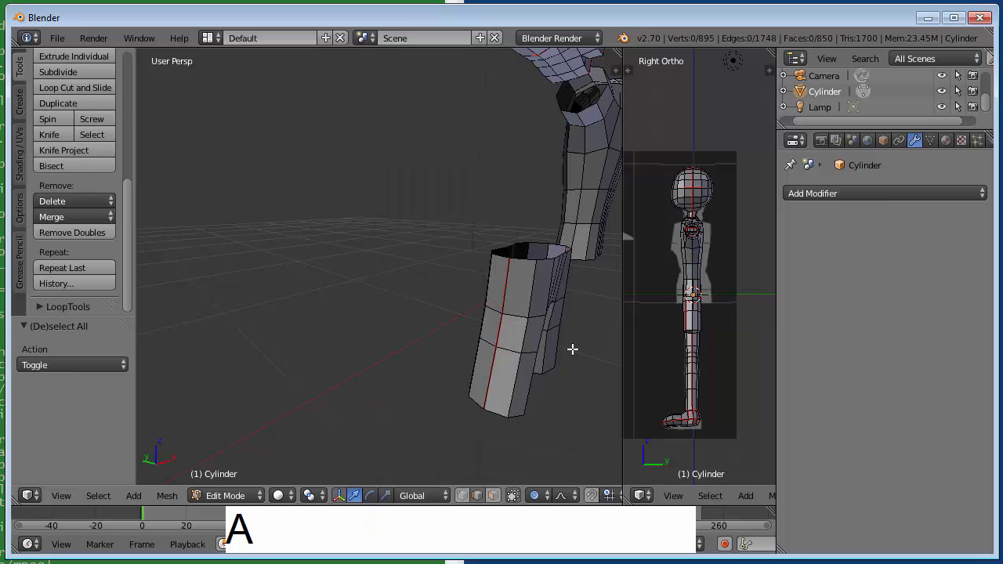
- Clear the seam from the front outer vertical edge loop on the first leg of the shorts
middle_click_drag(573, 349, 424, 329)
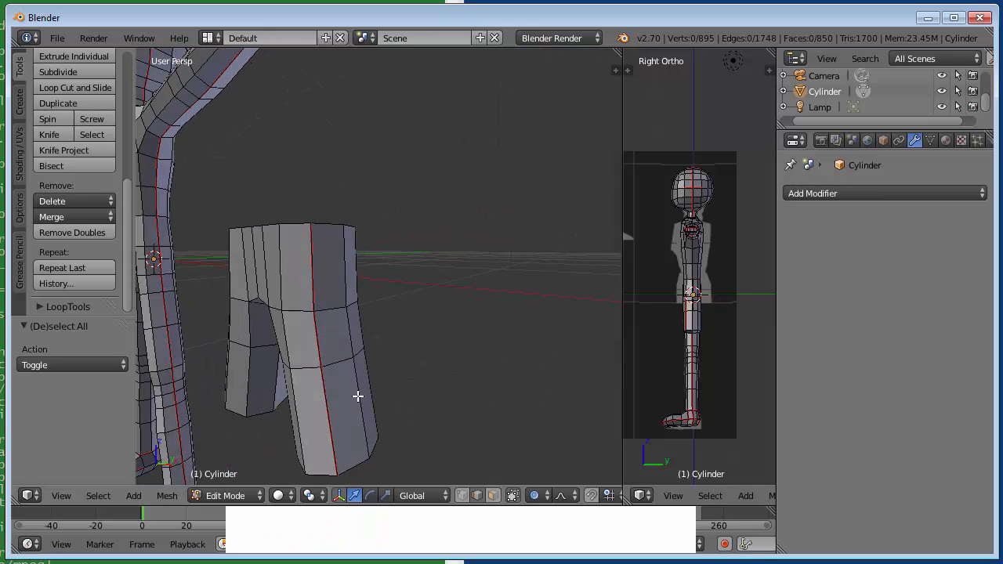
right_click(329, 427)
right_click(330, 431, "alt")
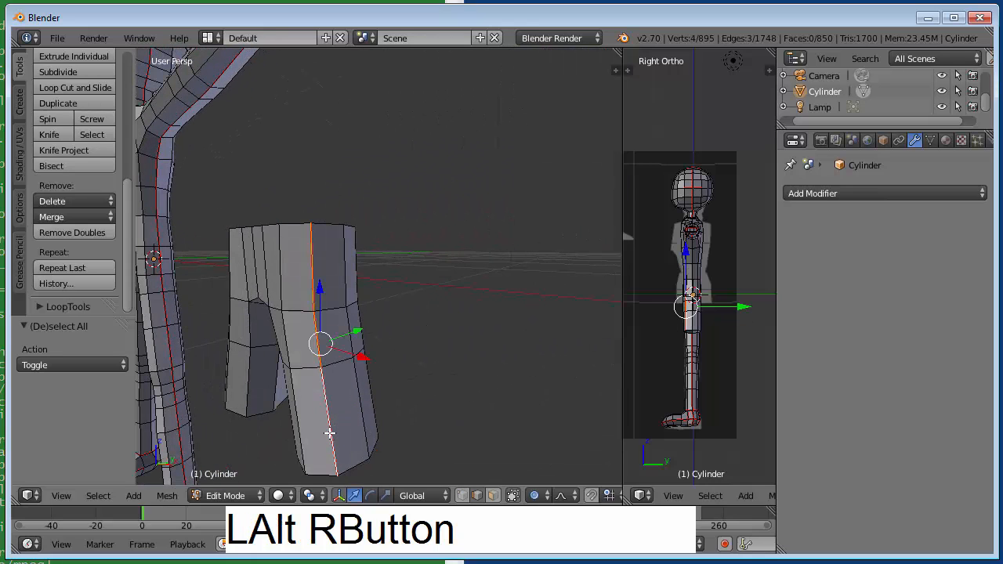
key("ctrl+e")
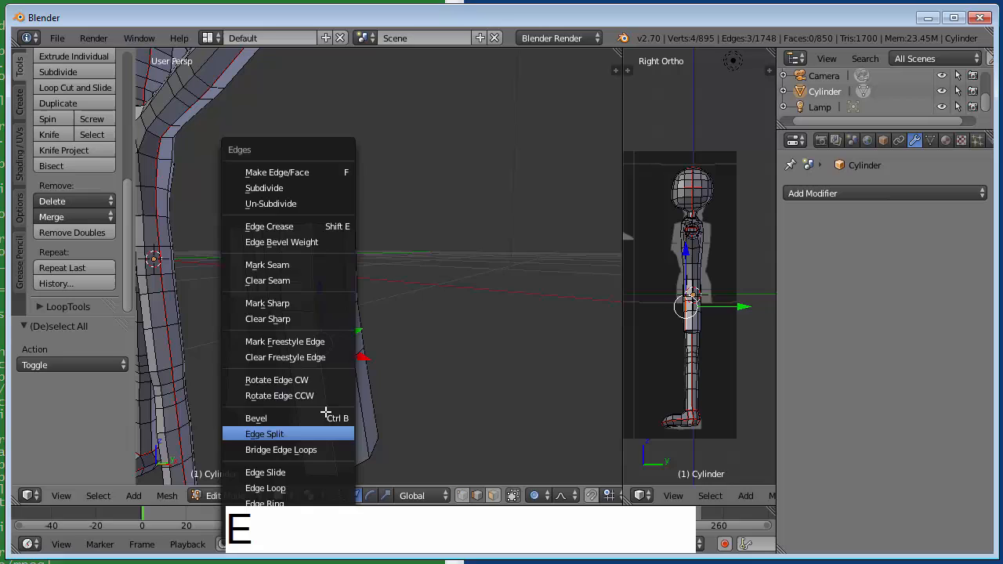
left_click(321, 283)
- Mark the vertical edge loop down the middle of the first shorts leg's outer side as a seam
right_click(365, 419)
right_click(365, 419, "alt")
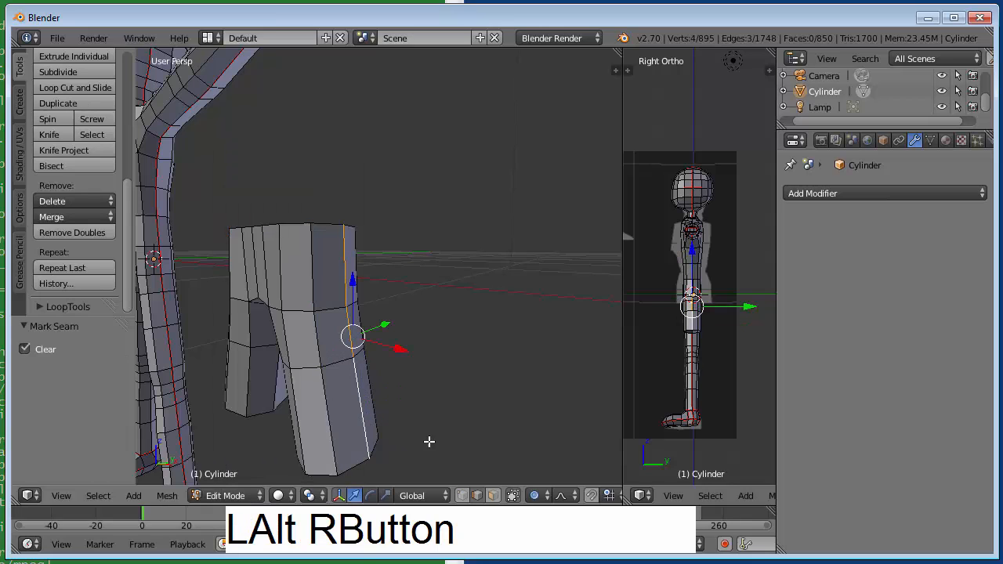
key("ctrl+e")
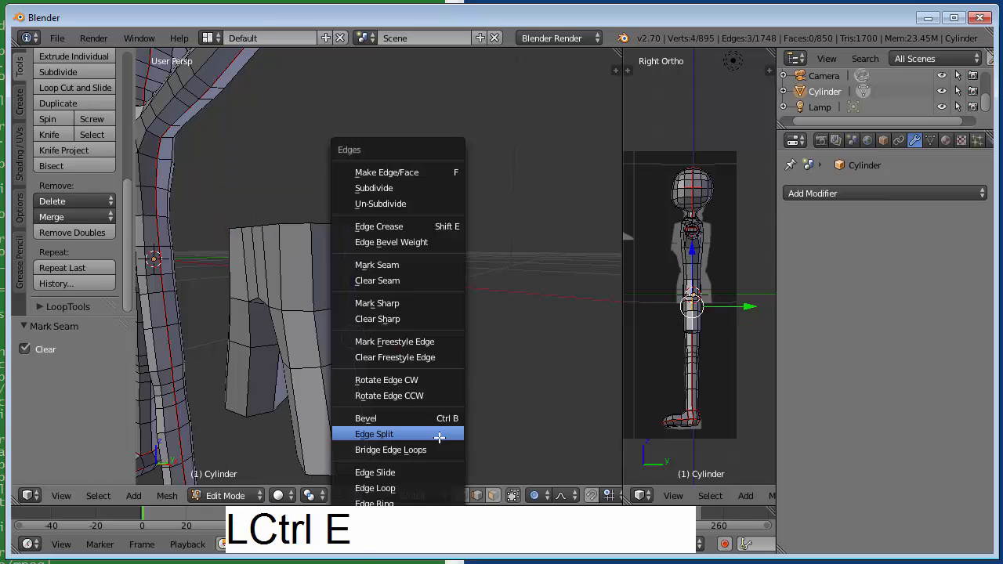
left_click(436, 266)
- Select the side edge loop running from the shirt's hem up to the underside of the near sleeve and mark it as a seam
scroll(495, 329, "down", 5)
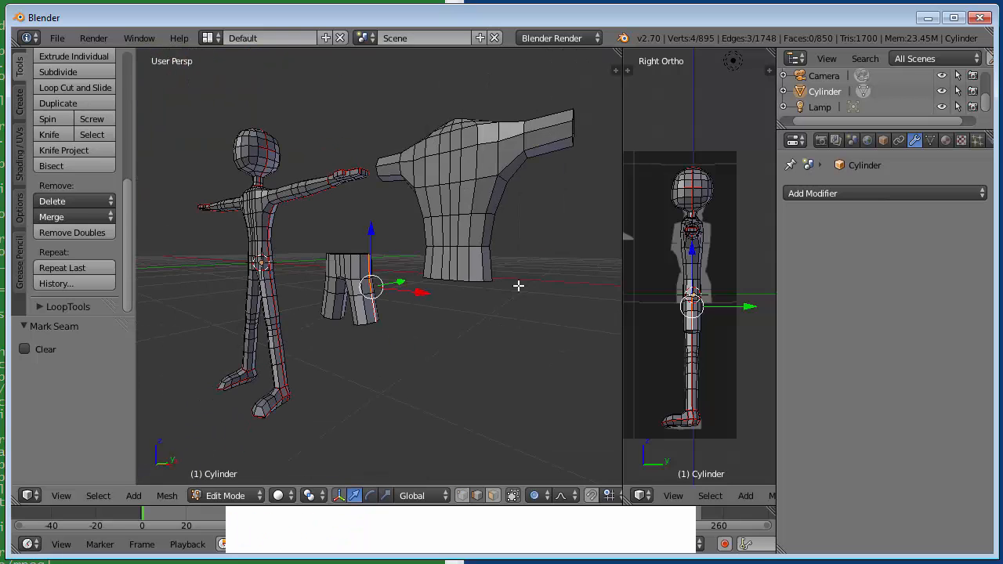
middle_click_drag(517, 286, 425, 302)
right_click(394, 298)
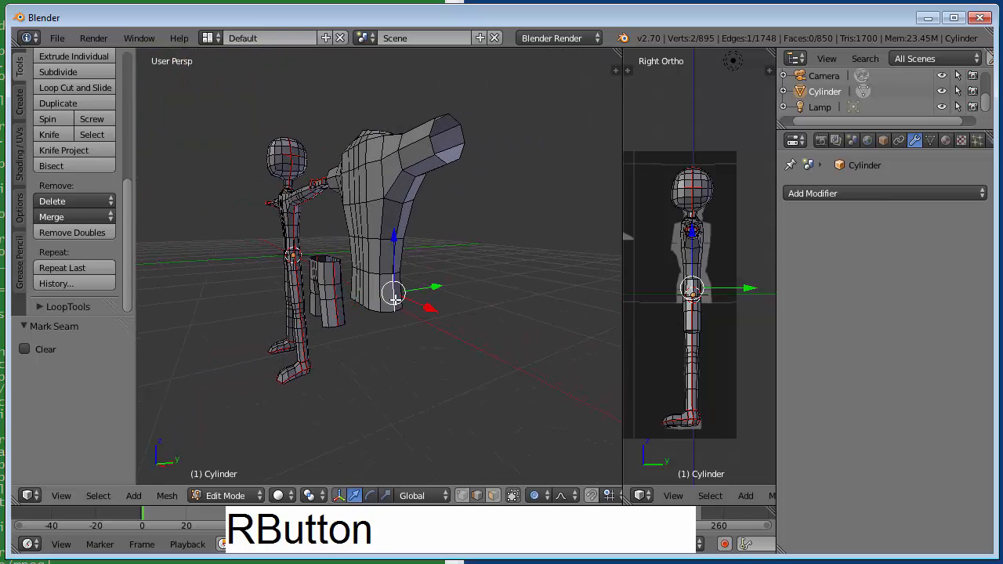
right_click(394, 300, "alt")
key("ctrl+e")
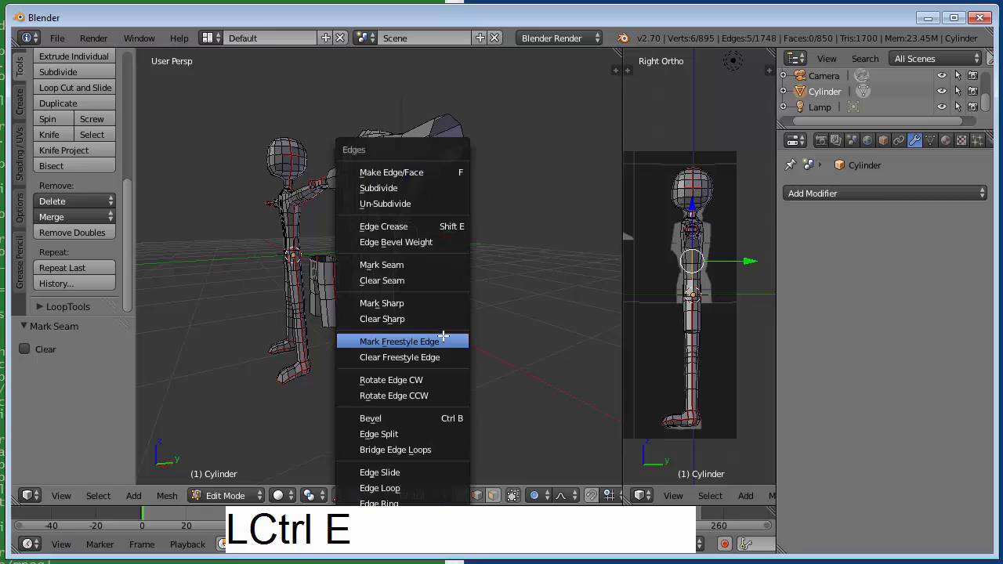
left_click(439, 269)
- Mark the matching hem-to-sleeve edge loop on the opposite side of the shirt as a seam
middle_click_drag(439, 269, 486, 259)
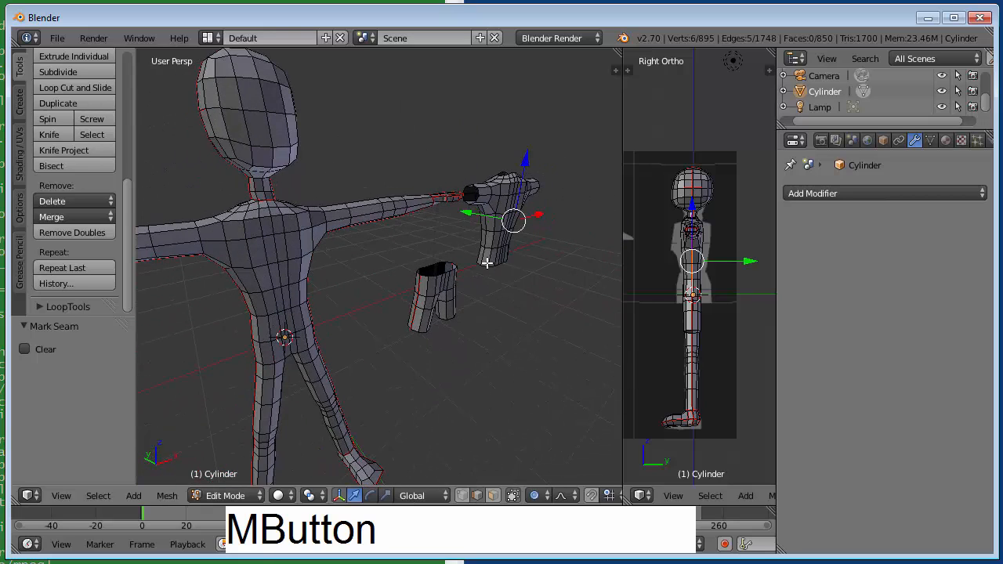
right_click(483, 258)
right_click(484, 259, "alt")
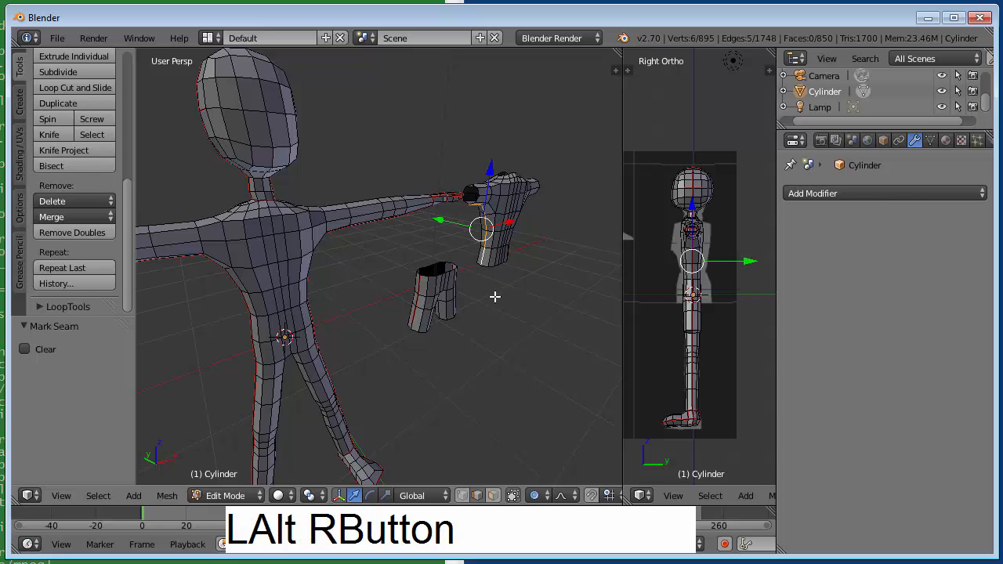
key("ctrl+e")
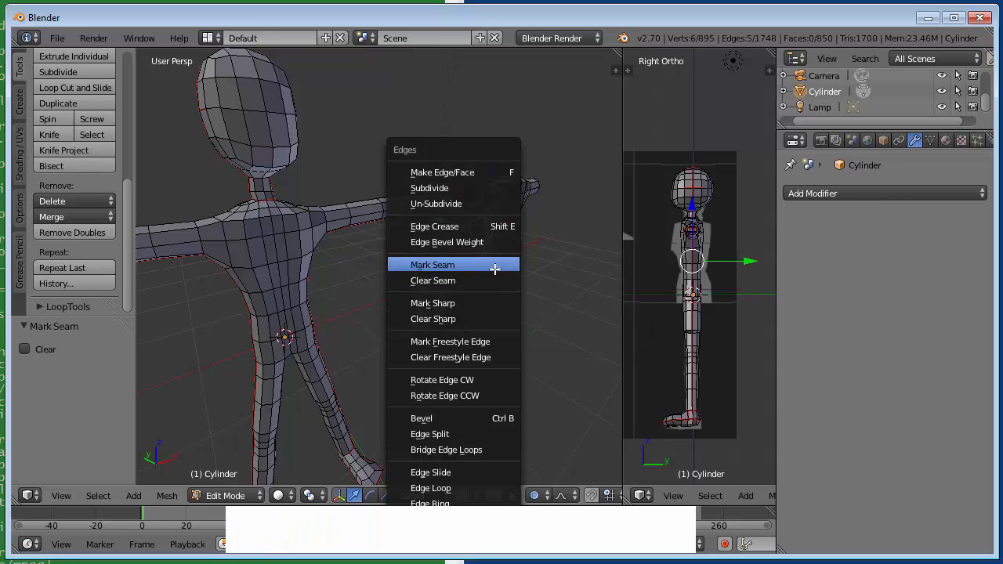
left_click(495, 267)
- Select the edge loops along the top of both shirt sleeves up to the neck opening and mark them as seams
middle_click_drag(561, 265, 410, 353)
right_click(445, 375, "alt")
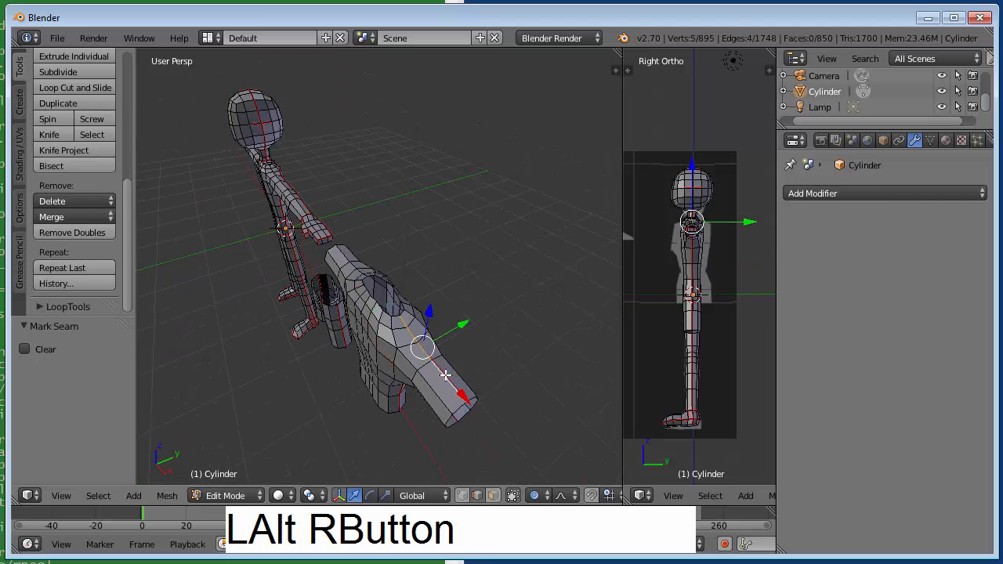
right_click(366, 262, "alt+shift")
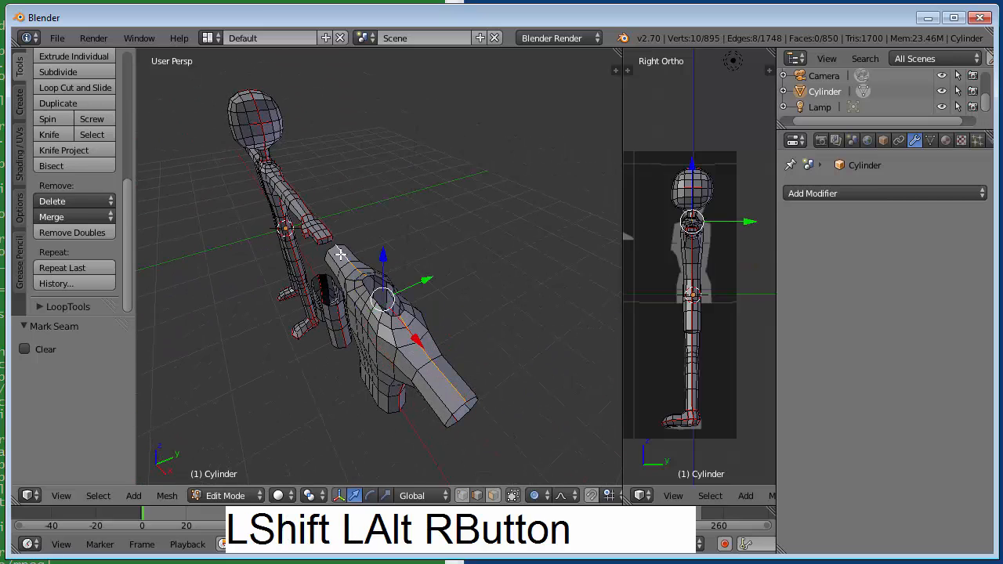
key("ctrl+e")
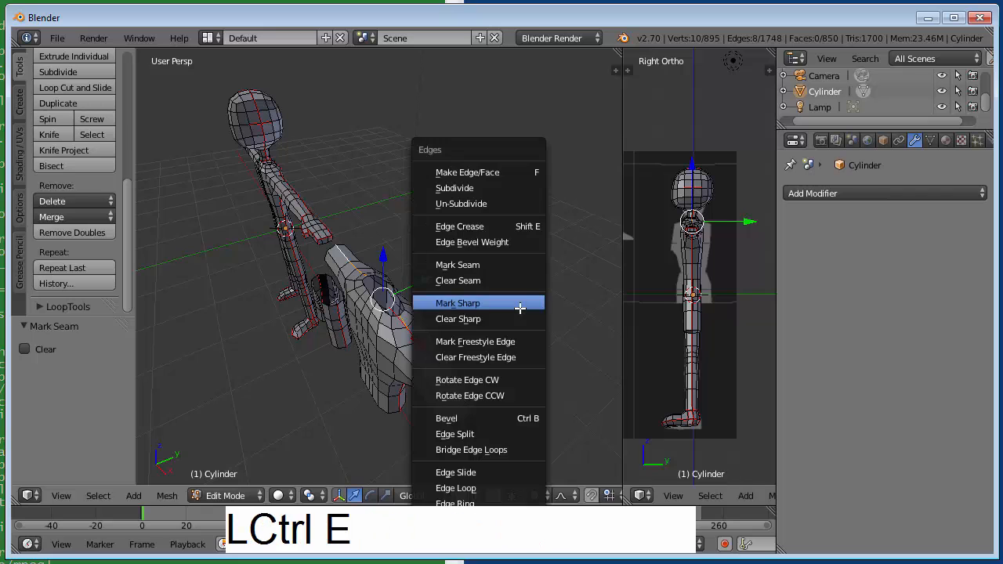
left_click(515, 264)
middle_click_drag(499, 331, 341, 364)
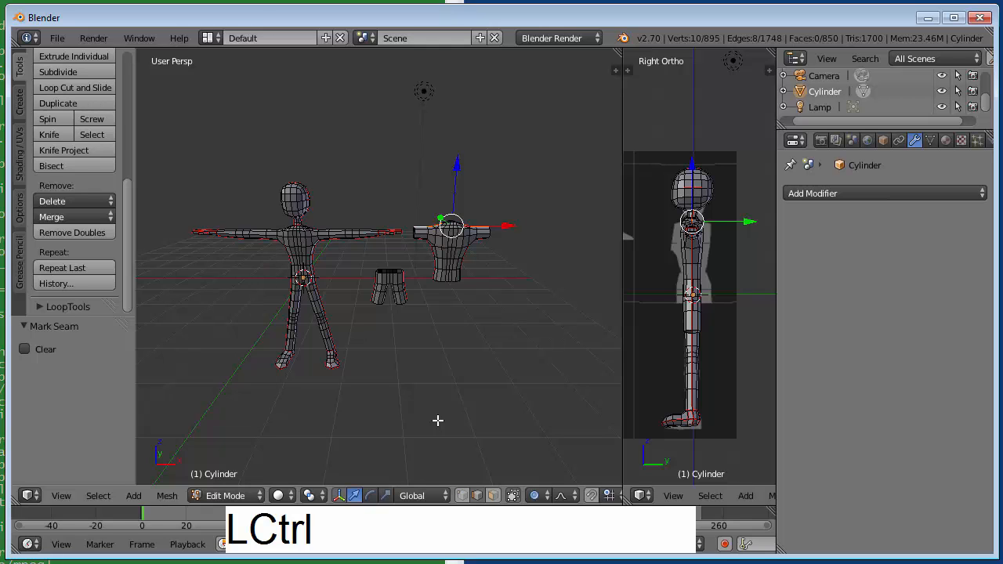
- Save the scene in the example folder as test2.blend
key("ctrl+s")
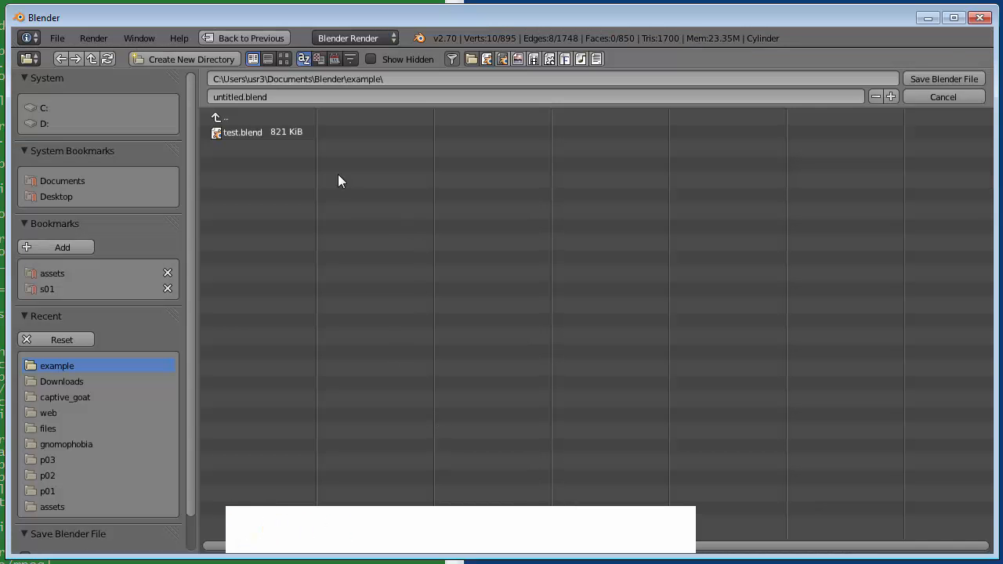
left_click(228, 132)
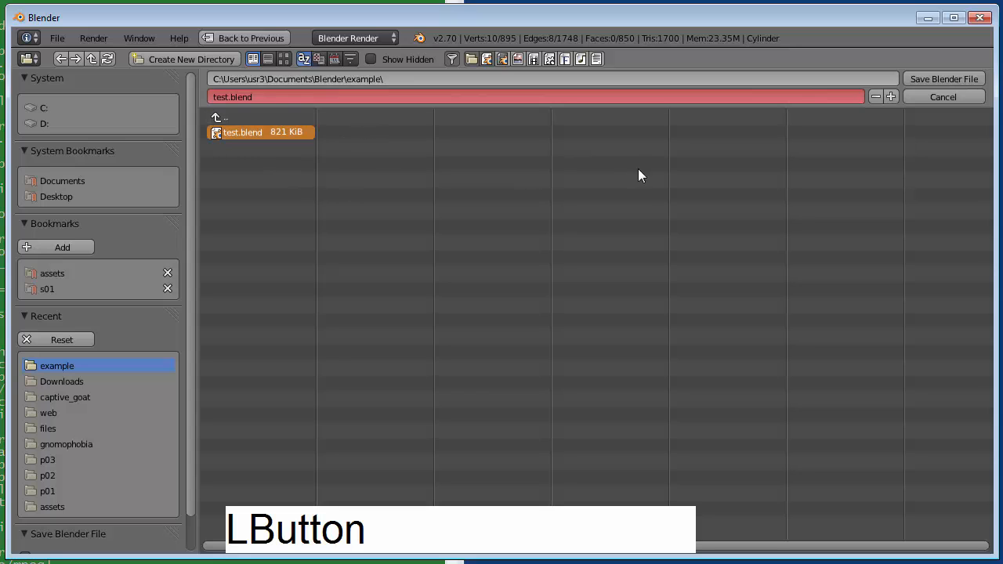
left_click(227, 95)
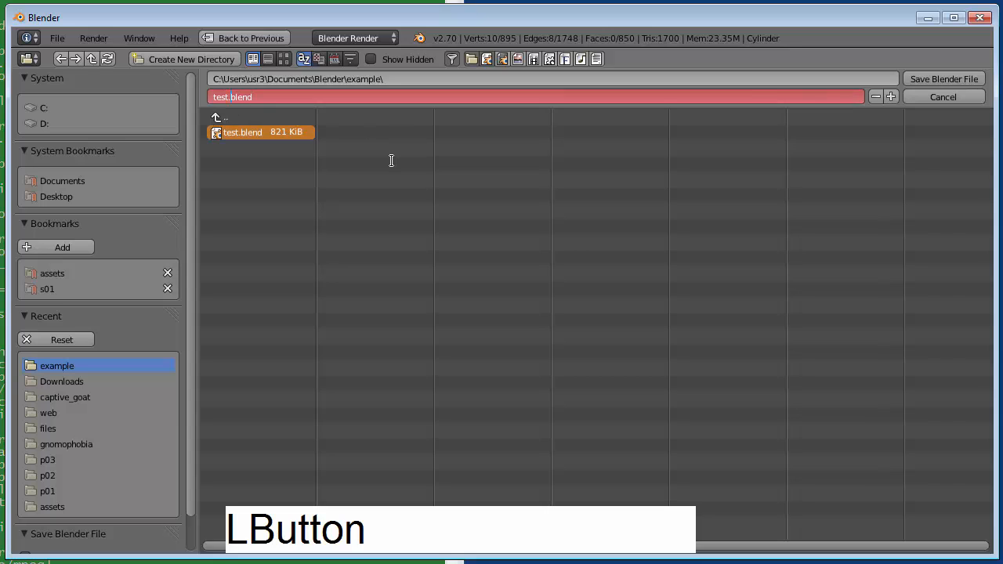
key("Left")
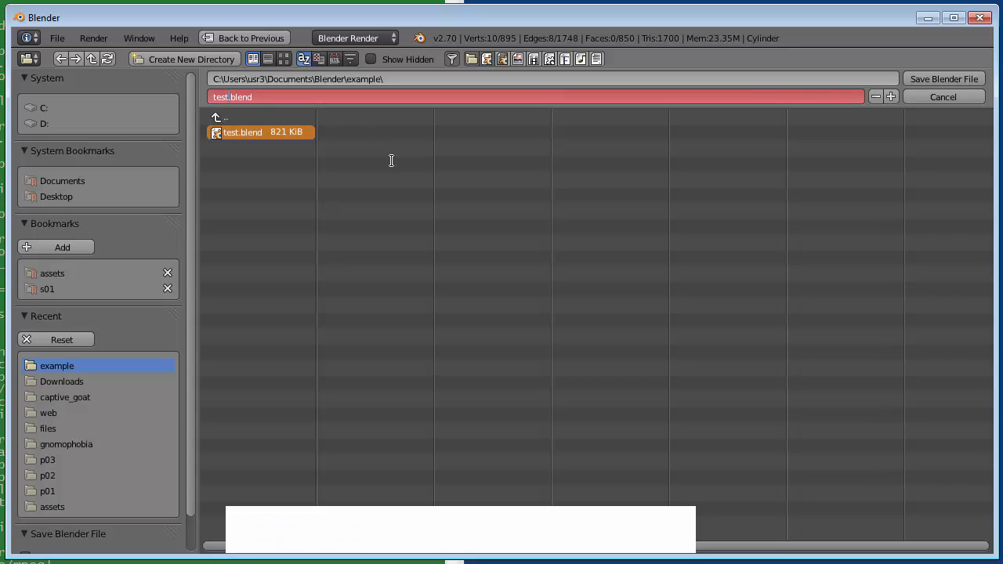
type("1")
key("BackSpace")
type("2")
left_click(944, 79)
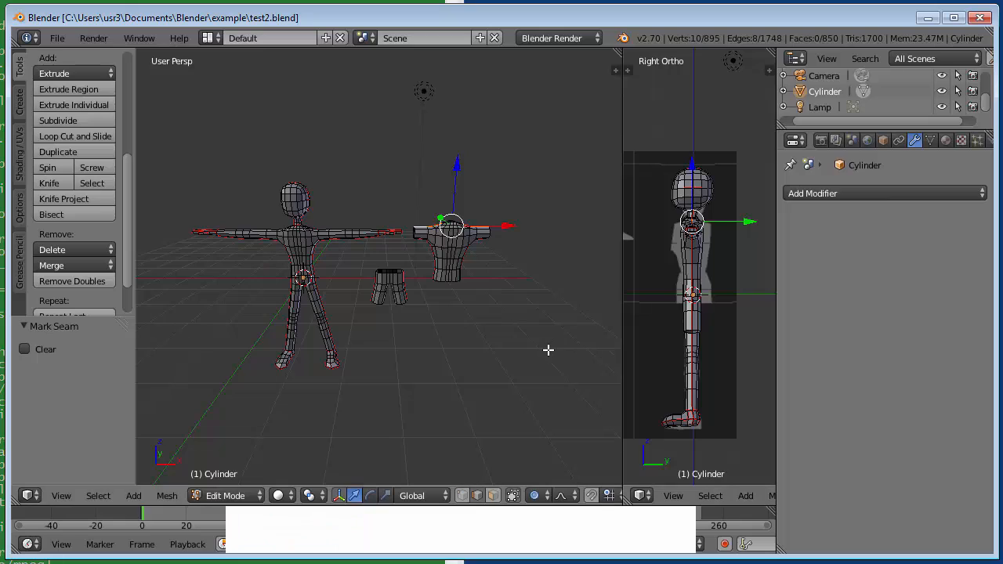